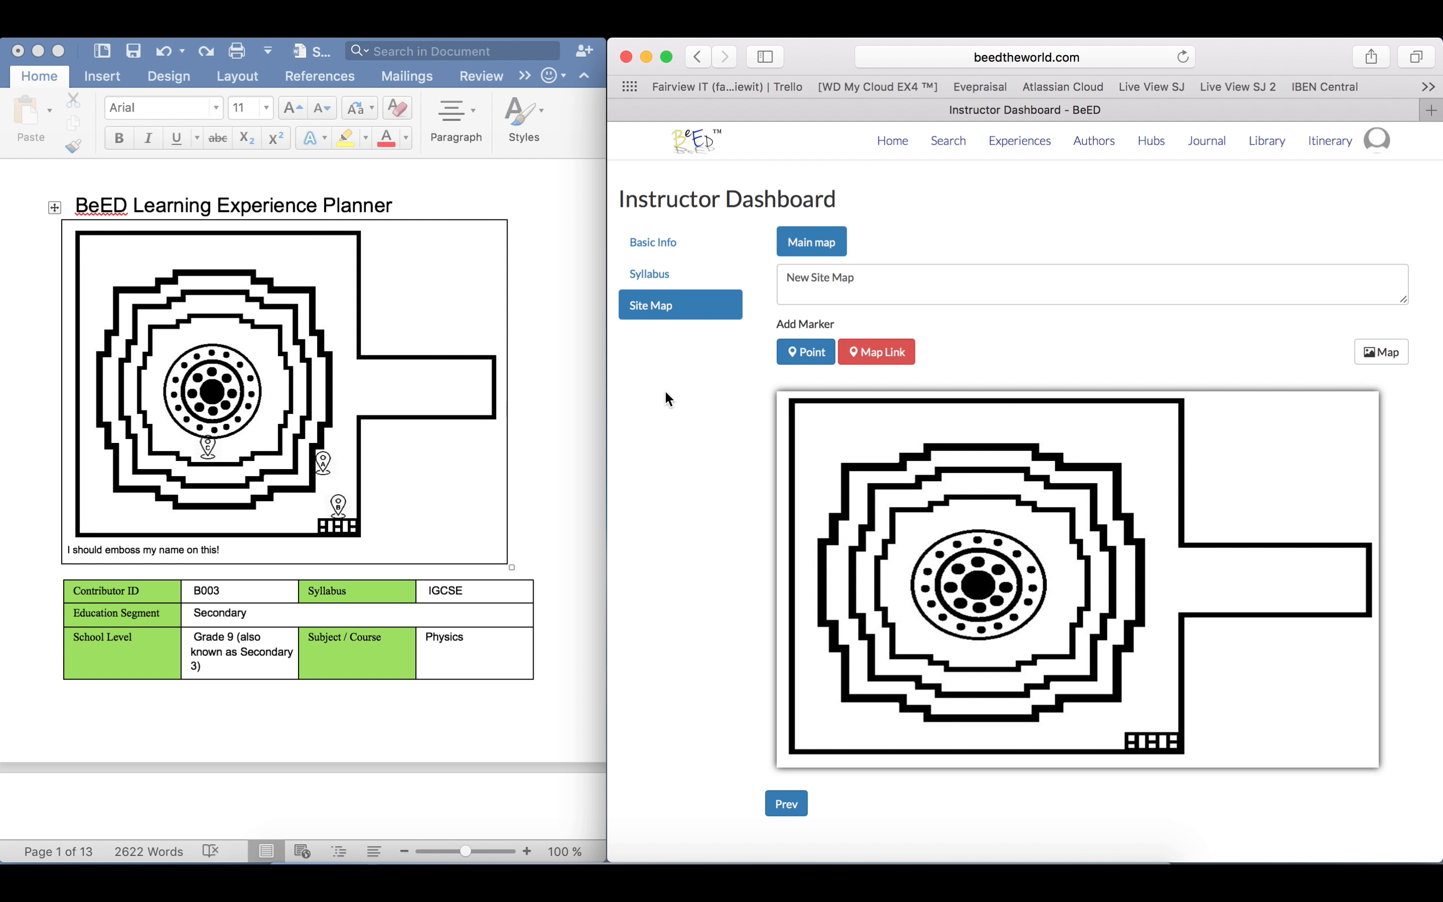
Add a point marker to the site map and place it on the lower-right edge of the outermost stepped ring
{"action": "left_click", "coordinate": [791, 357]}
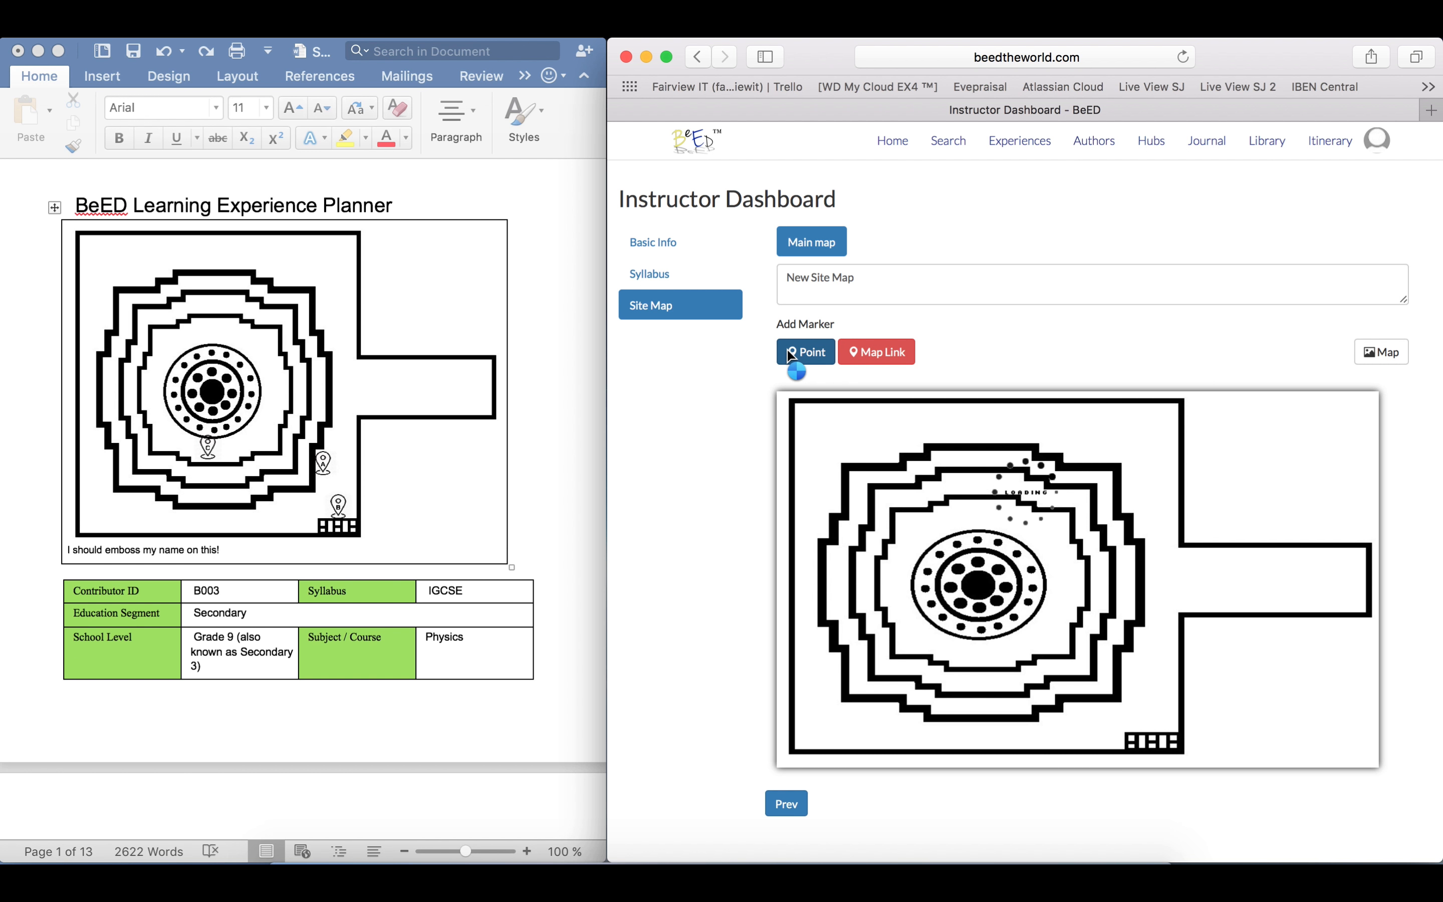
{"action": "left_click", "coordinate": [710, 389]}
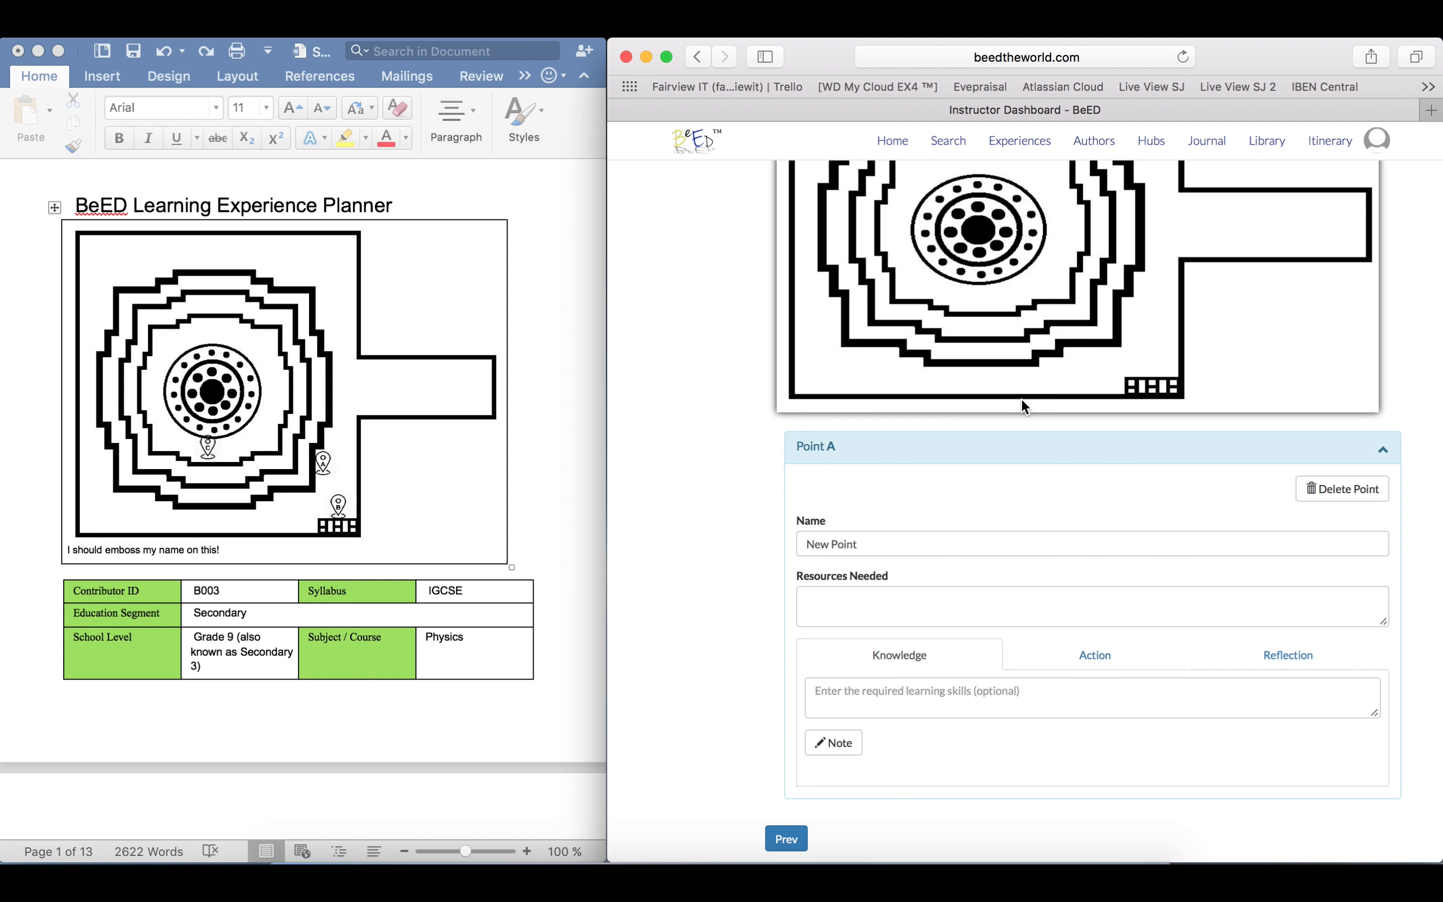
{"action": "scroll", "coordinate": [1186, 379], "scroll_direction": "up", "scroll_amount": 4}
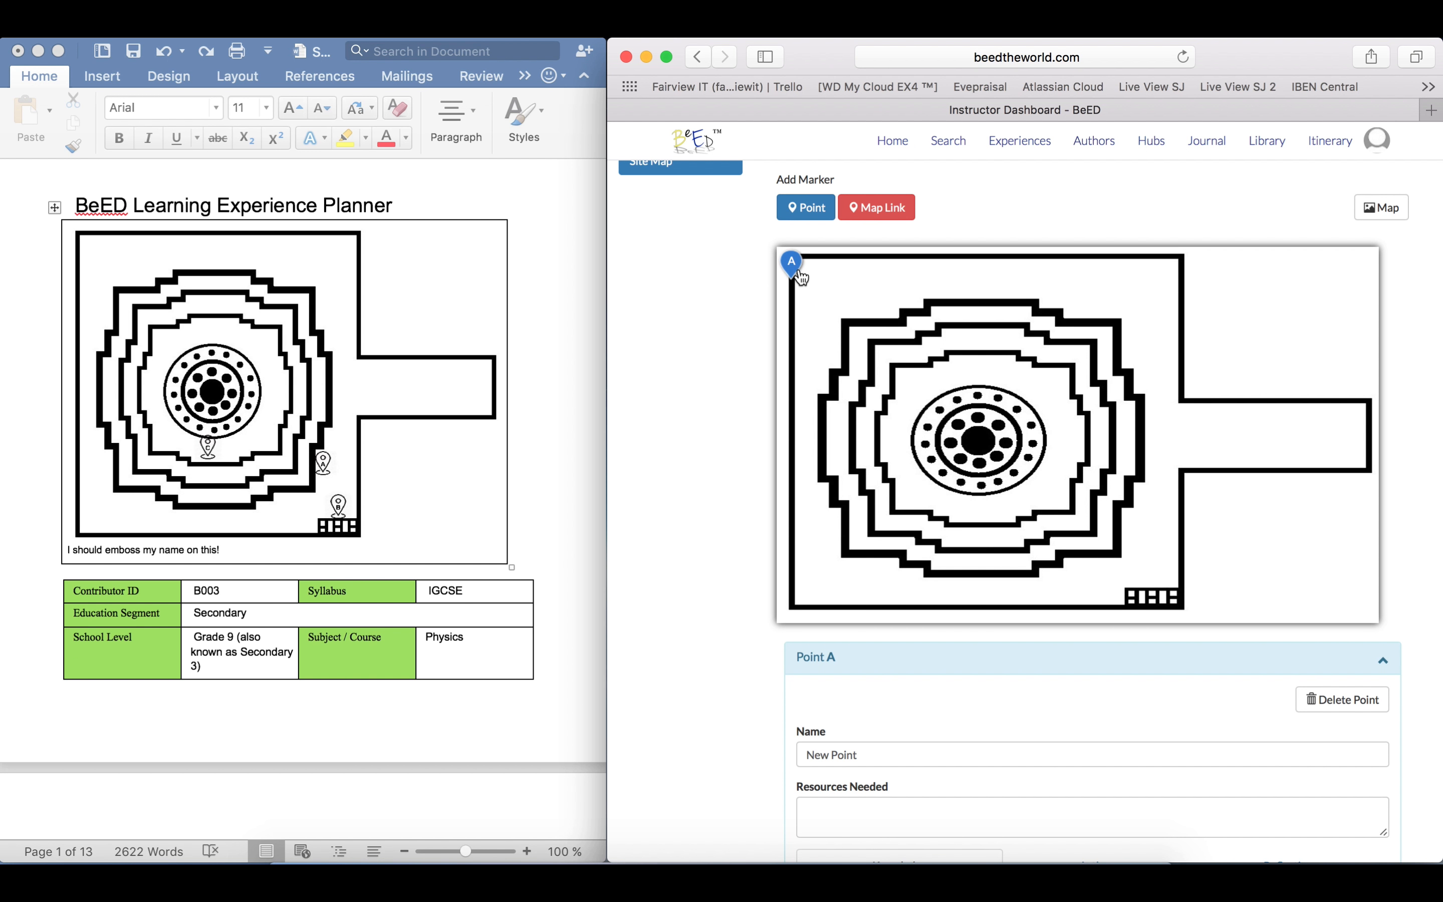
{"action": "mouse_move", "coordinate": [801, 278]}
{"action": "left_mouse_down"}
{"action": "mouse_move", "coordinate": [1080, 449]}
{"action": "mouse_move", "coordinate": [1137, 536]}
{"action": "left_mouse_up"}
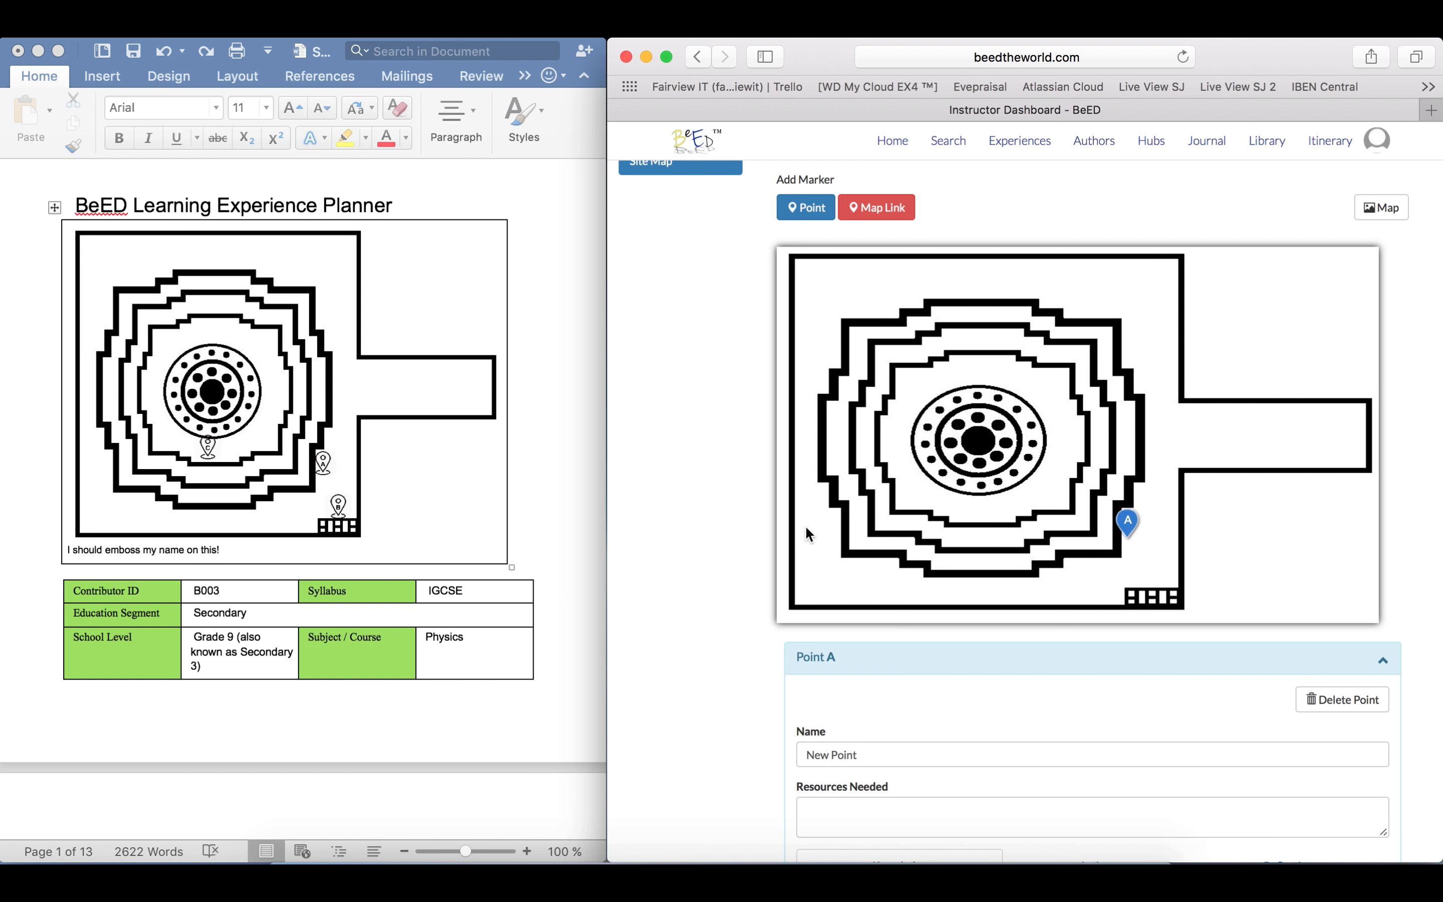
Switch to the Word planner and copy the resources list: Stationery, Paper, Ruler, Eraser
{"action": "left_click", "coordinate": [549, 628]}
{"action": "scroll", "coordinate": [549, 628], "scroll_direction": "down", "scroll_amount": 5}
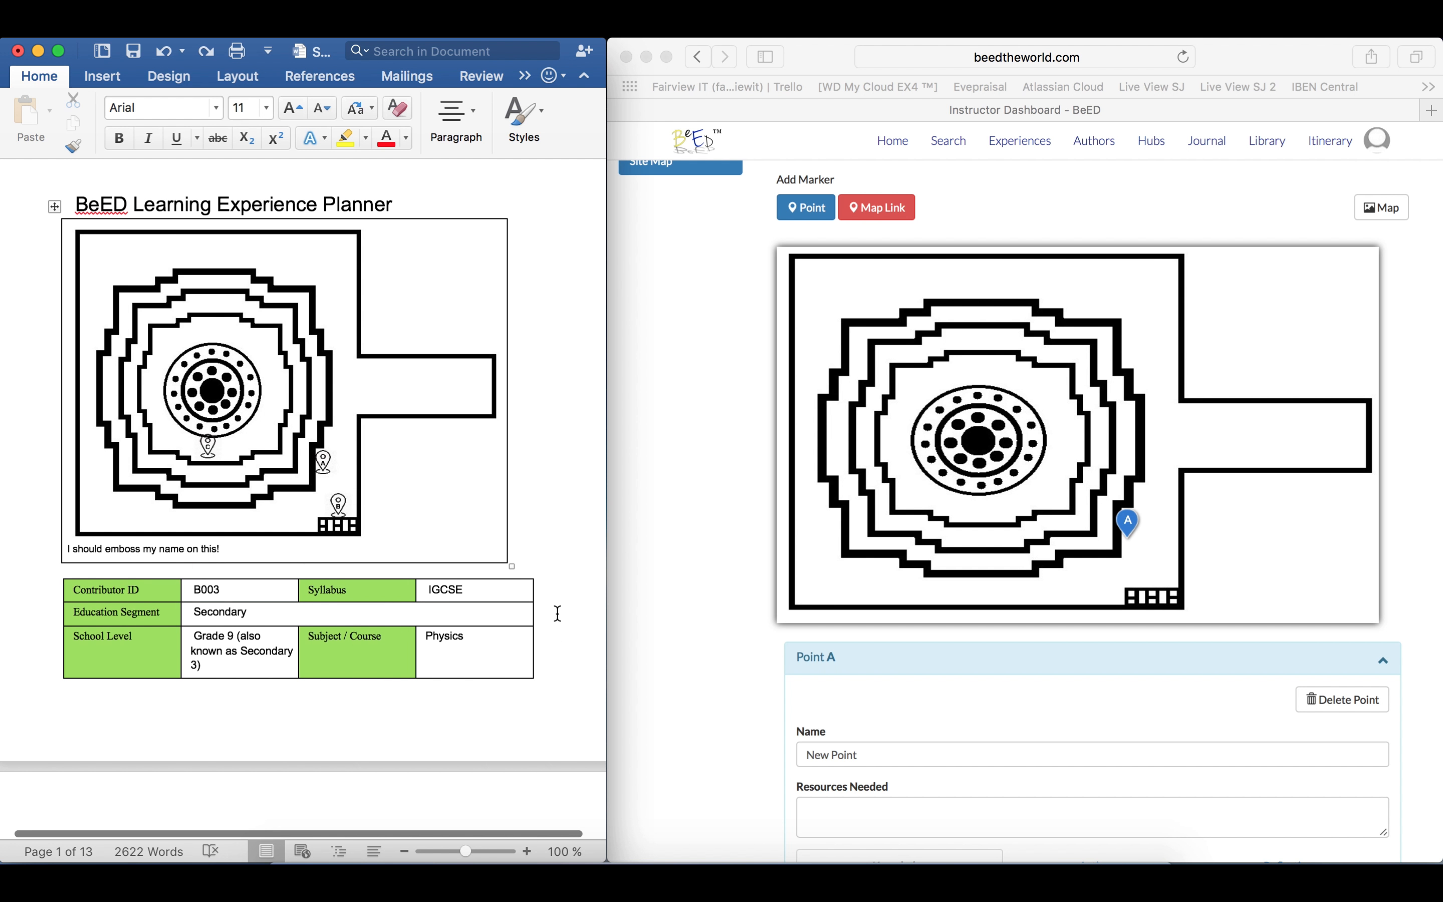
{"action": "scroll", "coordinate": [559, 614], "scroll_direction": "down", "scroll_amount": 6}
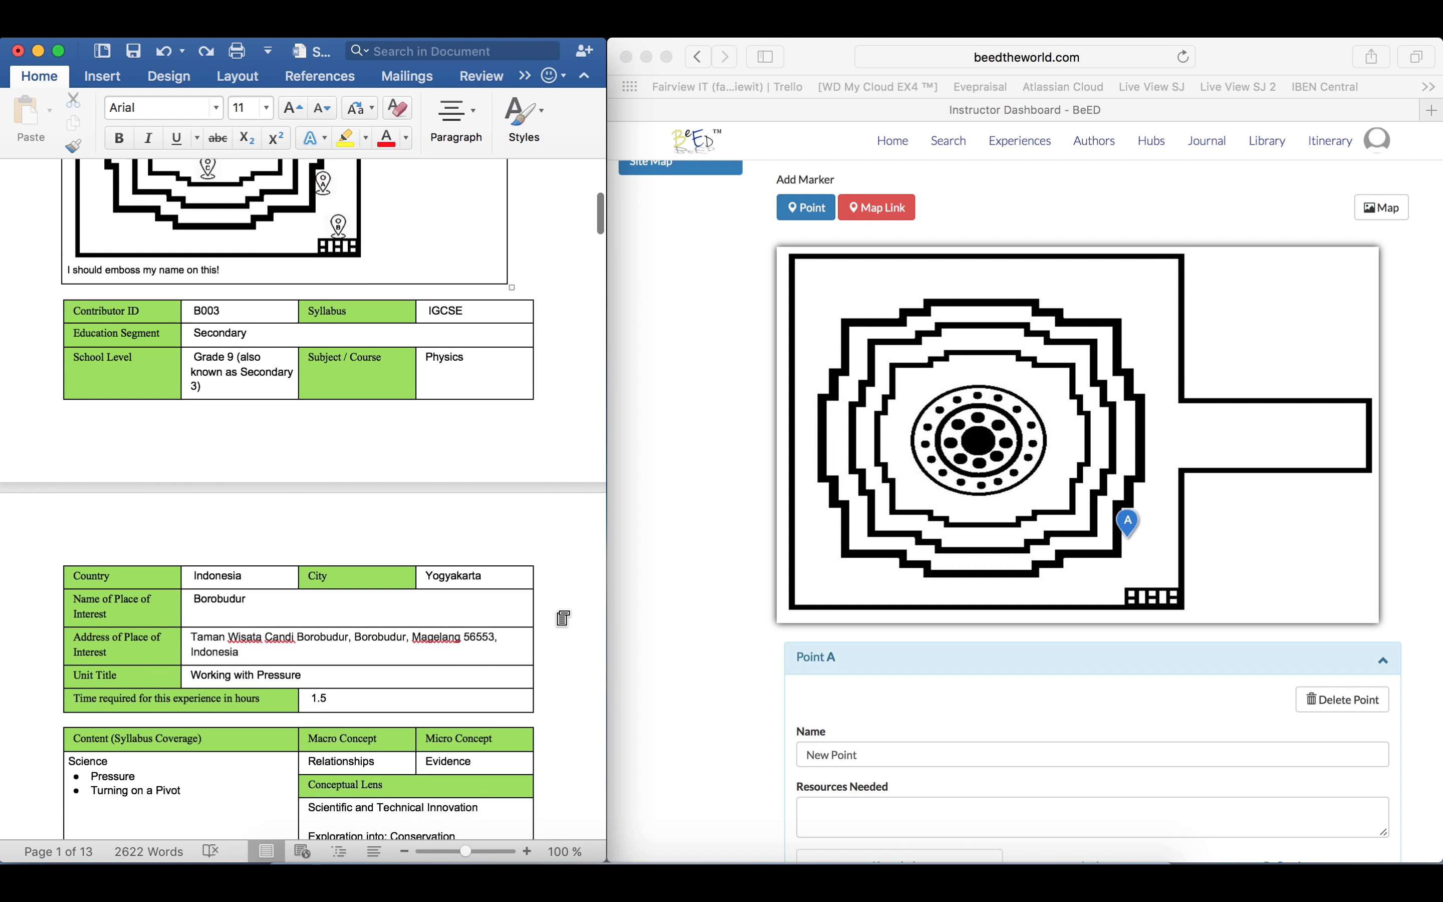
{"action": "scroll", "coordinate": [559, 610], "scroll_direction": "down", "scroll_amount": 2}
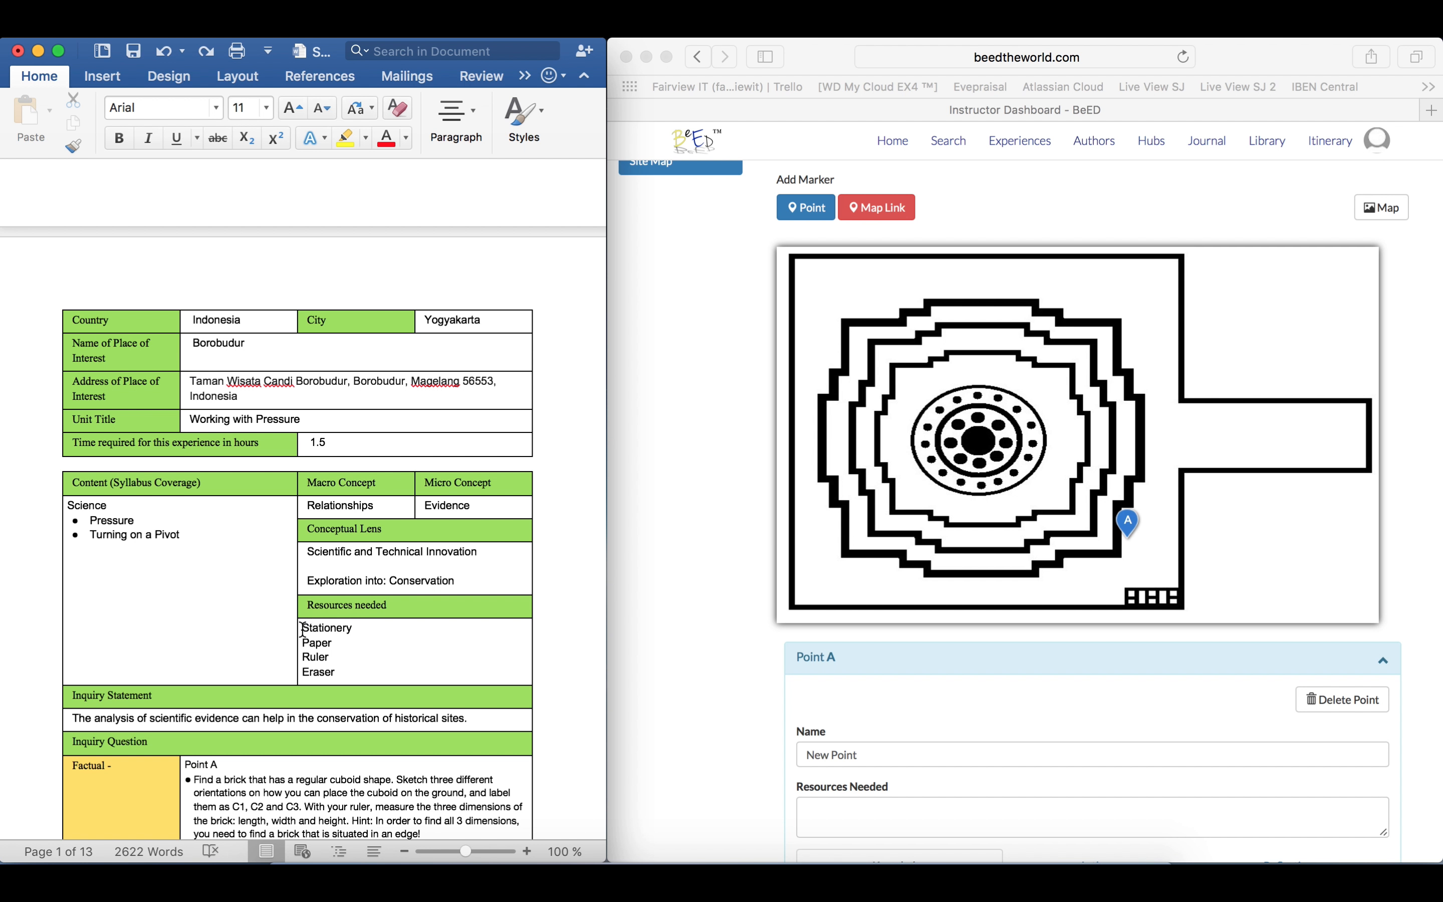
{"action": "mouse_move", "coordinate": [302, 629]}
{"action": "left_mouse_down"}
{"action": "mouse_move", "coordinate": [329, 632]}
{"action": "mouse_move", "coordinate": [343, 667]}
{"action": "left_mouse_up"}
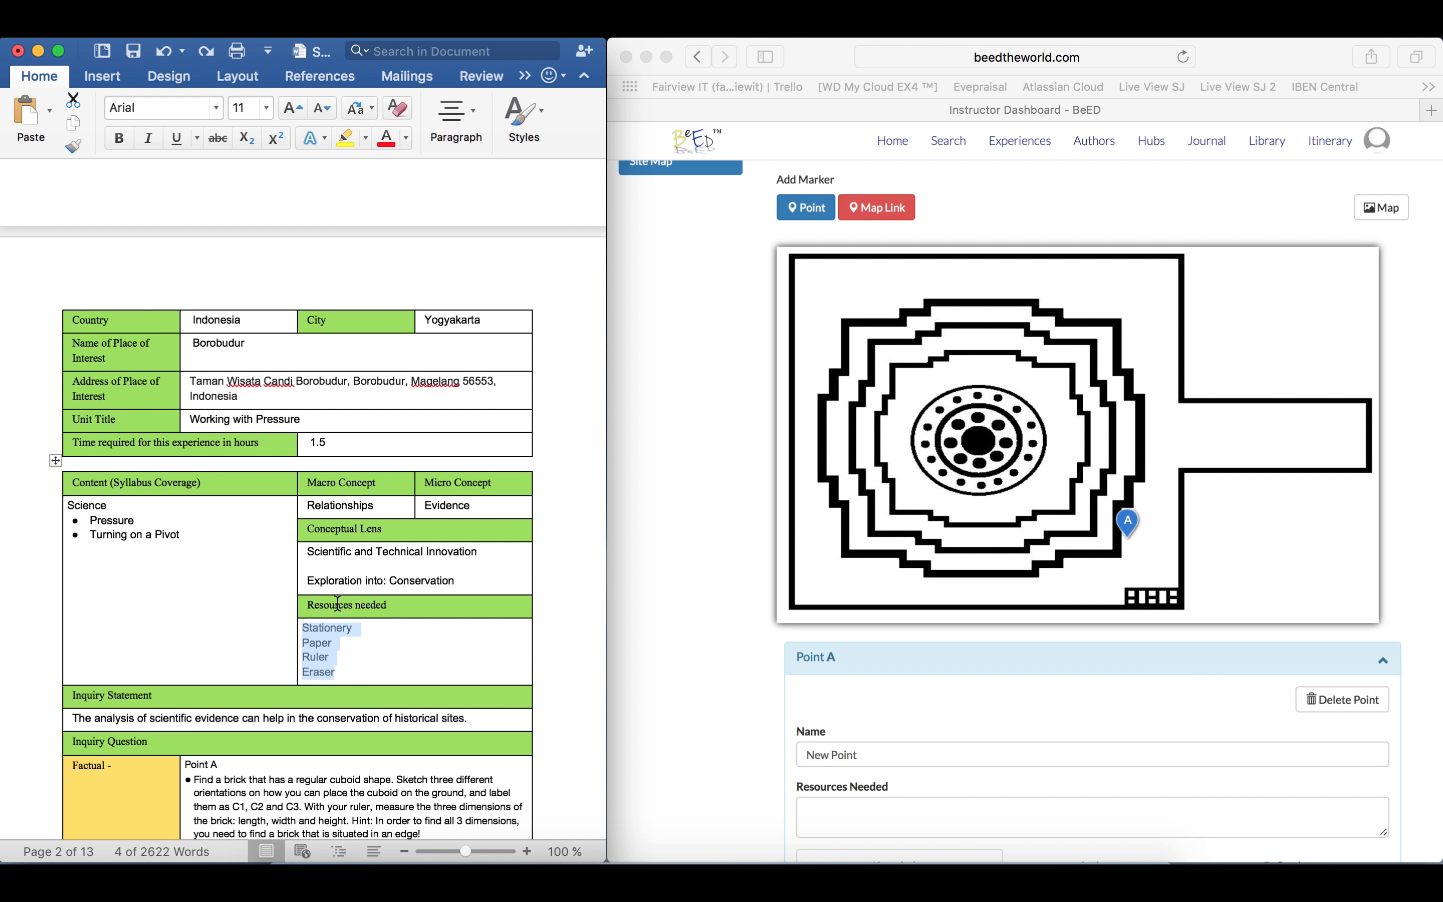
{"action": "right_click", "coordinate": [326, 638]}
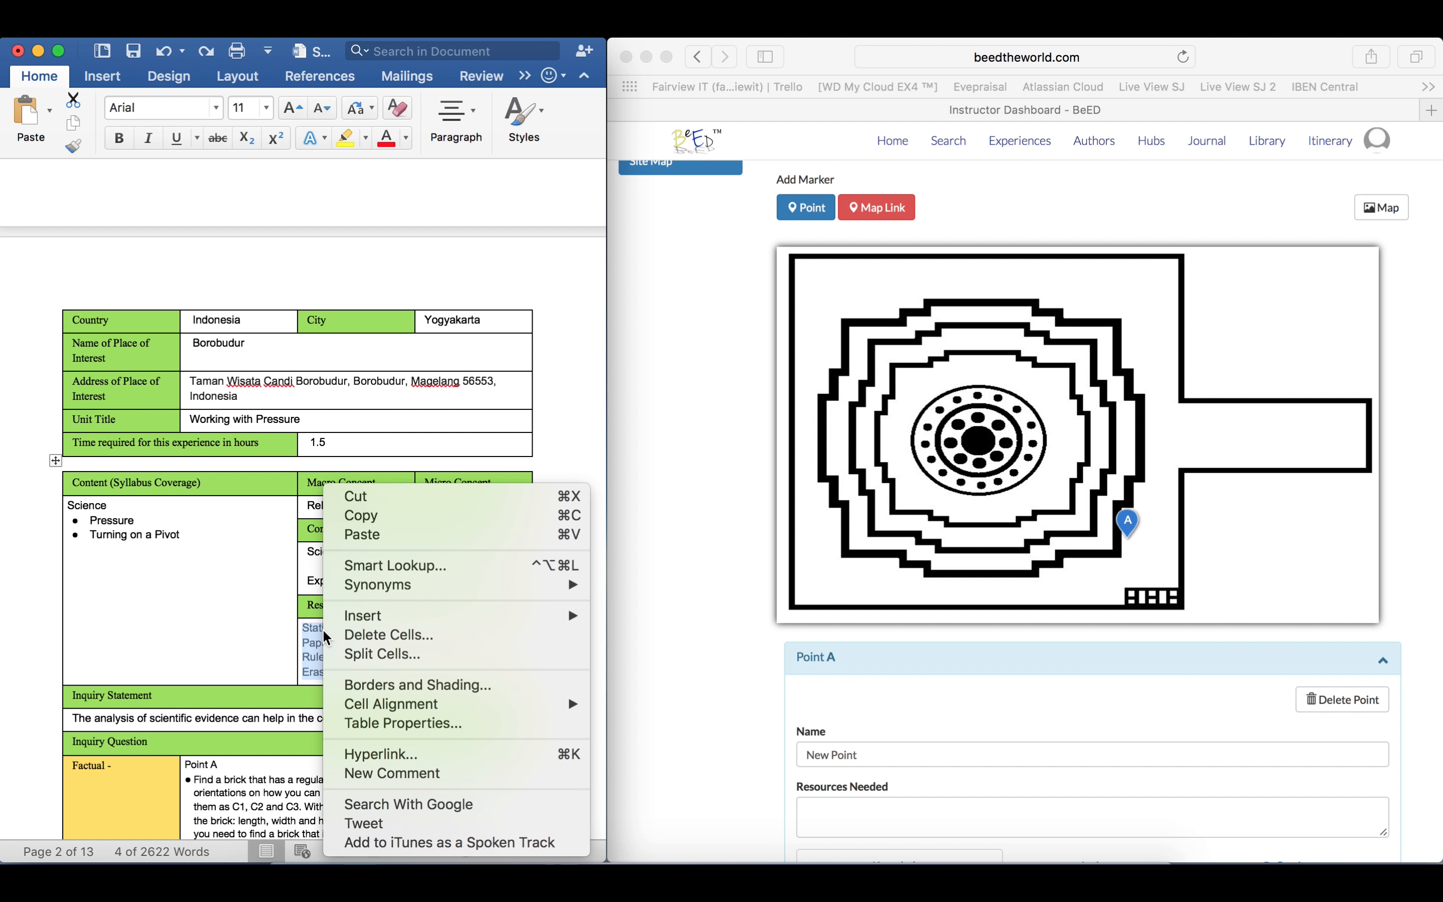
{"action": "left_click", "coordinate": [381, 514]}
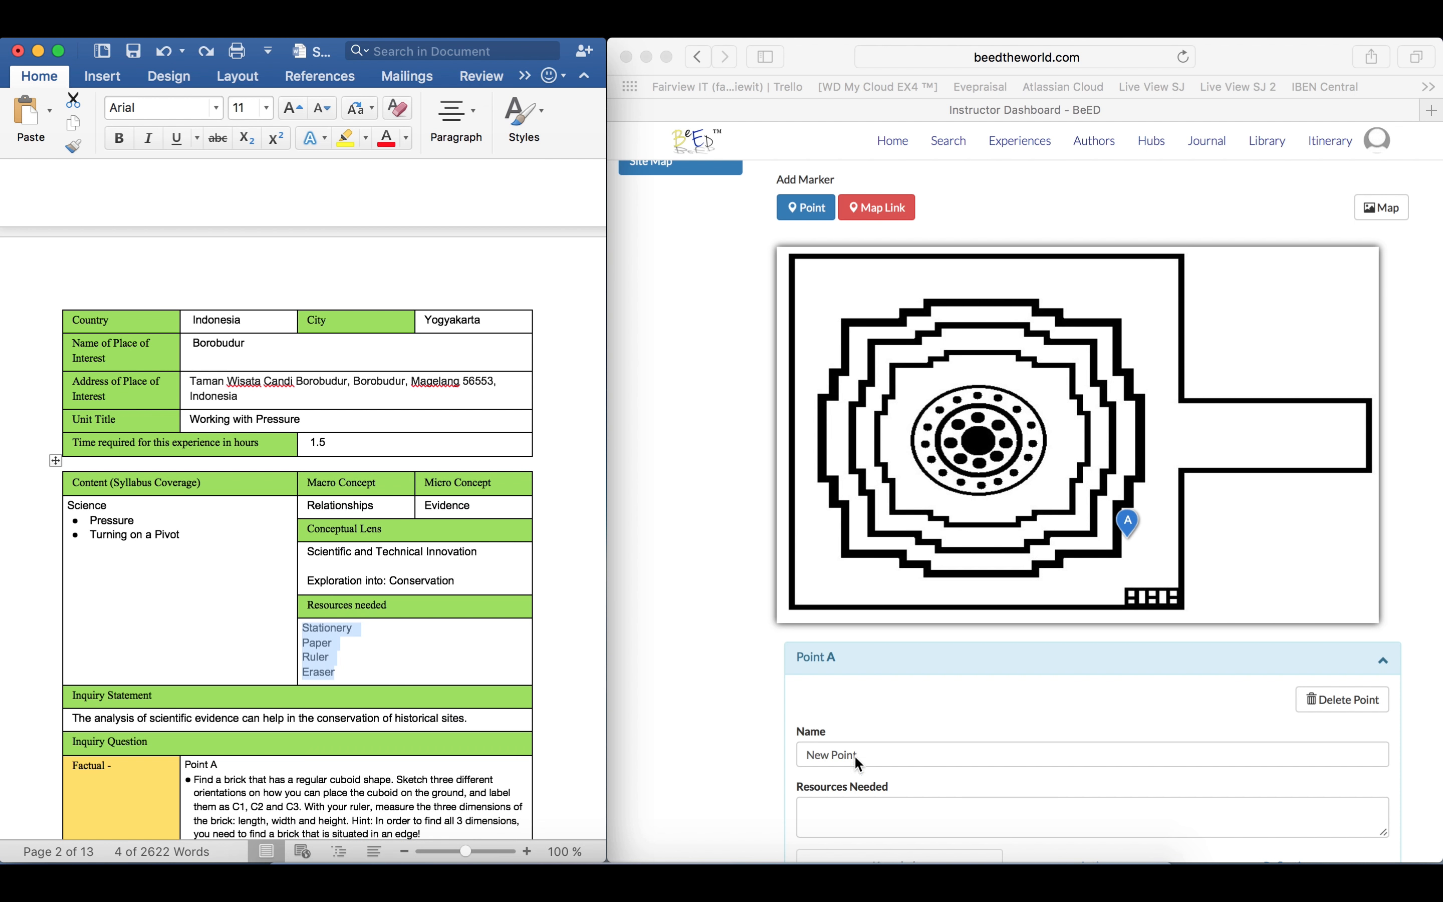
Paste the copied list into Point A's Resources Needed on the BeED dashboard in Safari
{"action": "left_click", "coordinate": [854, 807]}
{"action": "right_click", "coordinate": [853, 807]}
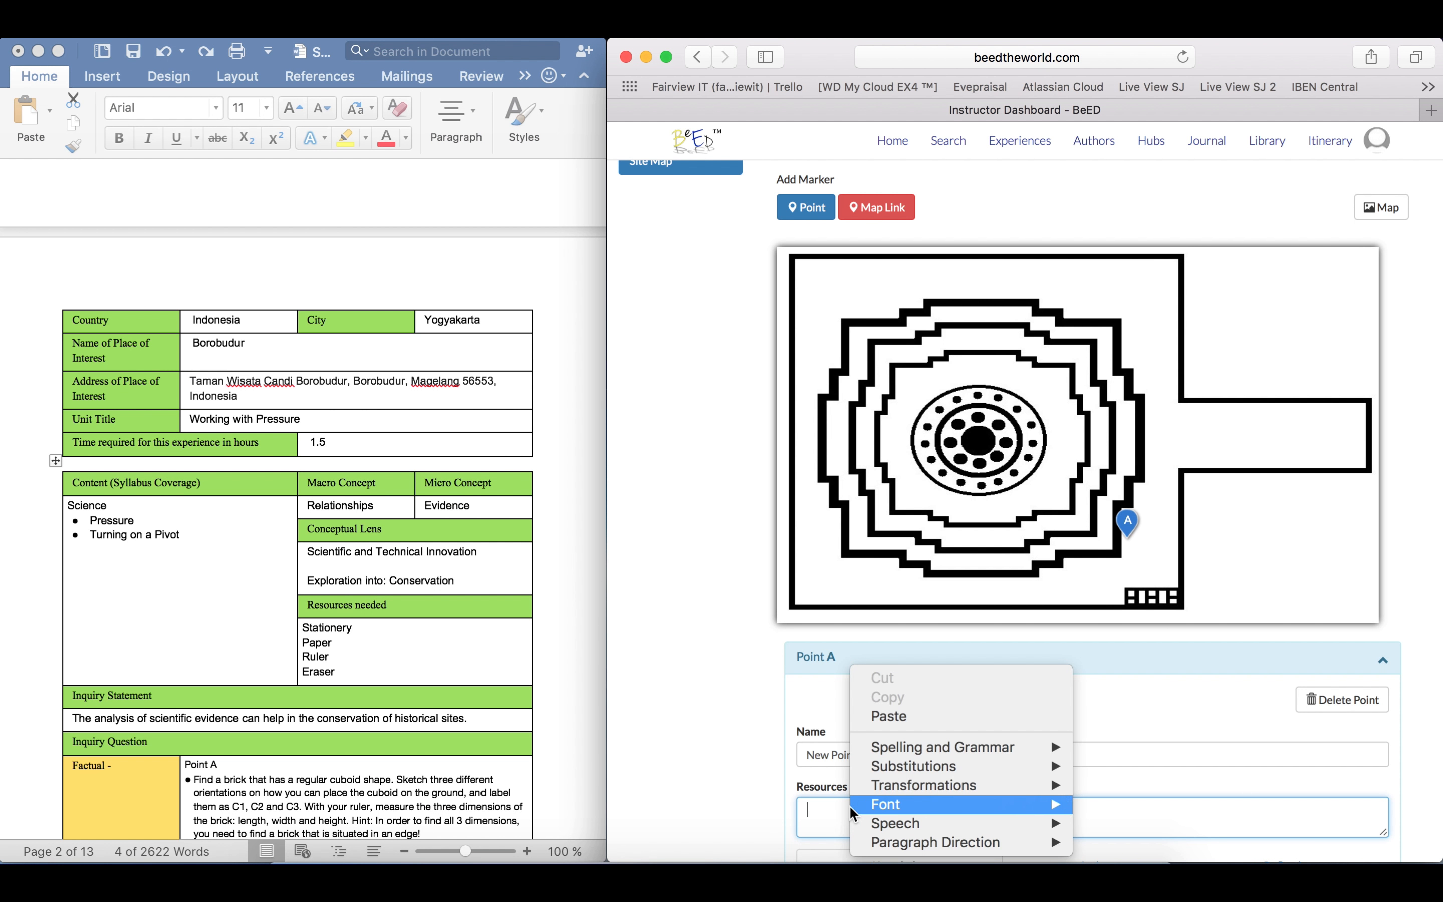
{"action": "left_click", "coordinate": [913, 726]}
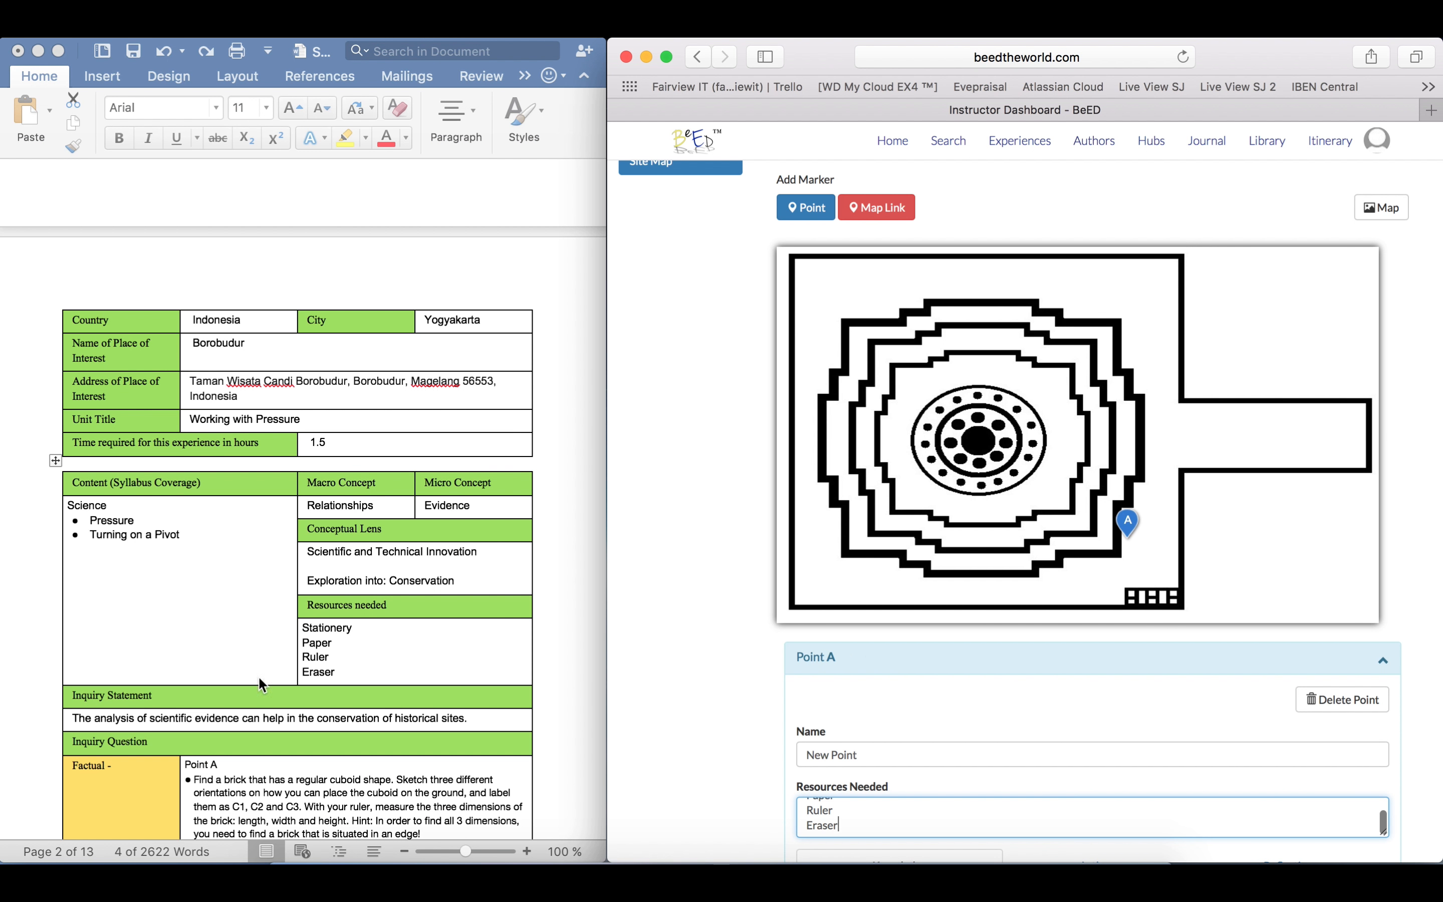
Switch to Word and copy the heading "Point A - Bricks on the wall of Borobudur" above the phase table
{"action": "left_click", "coordinate": [546, 625]}
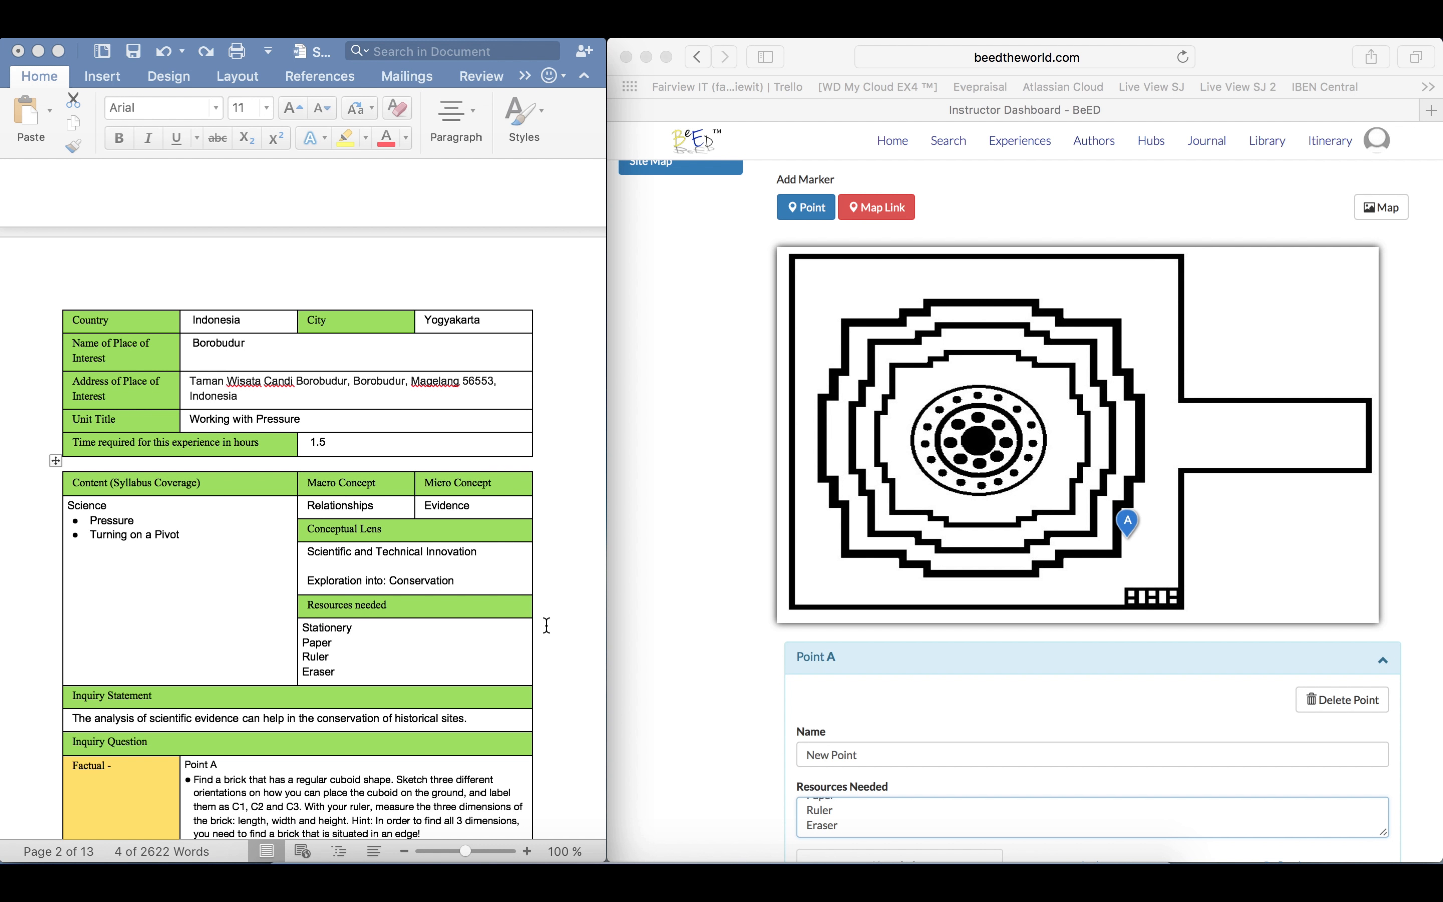
{"action": "left_click", "coordinate": [546, 626]}
{"action": "scroll", "coordinate": [546, 626], "scroll_direction": "down", "scroll_amount": 15}
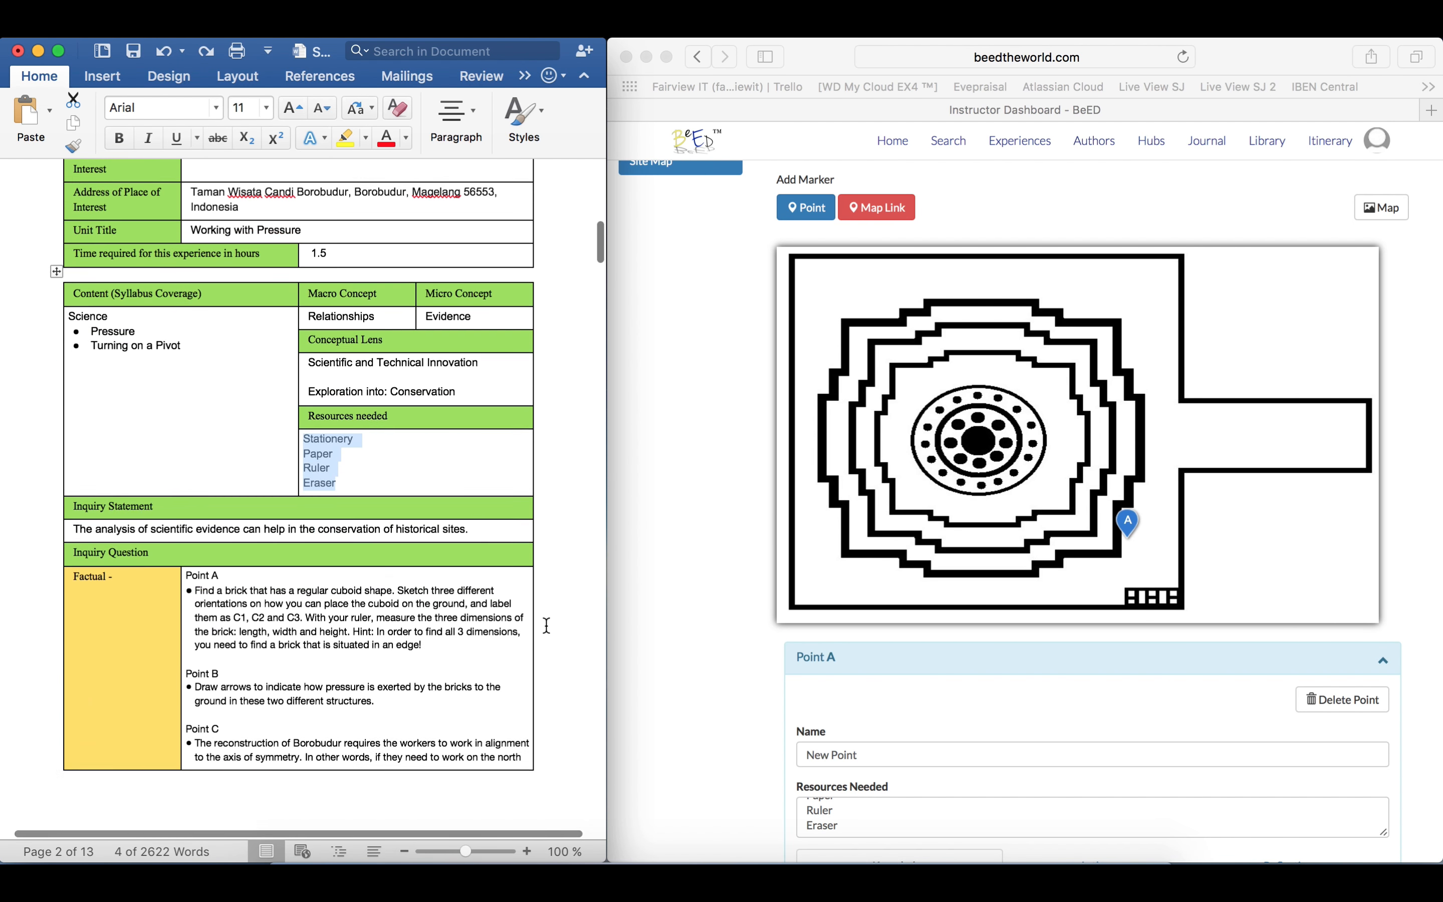
{"action": "scroll", "coordinate": [546, 626], "scroll_direction": "down", "scroll_amount": 15}
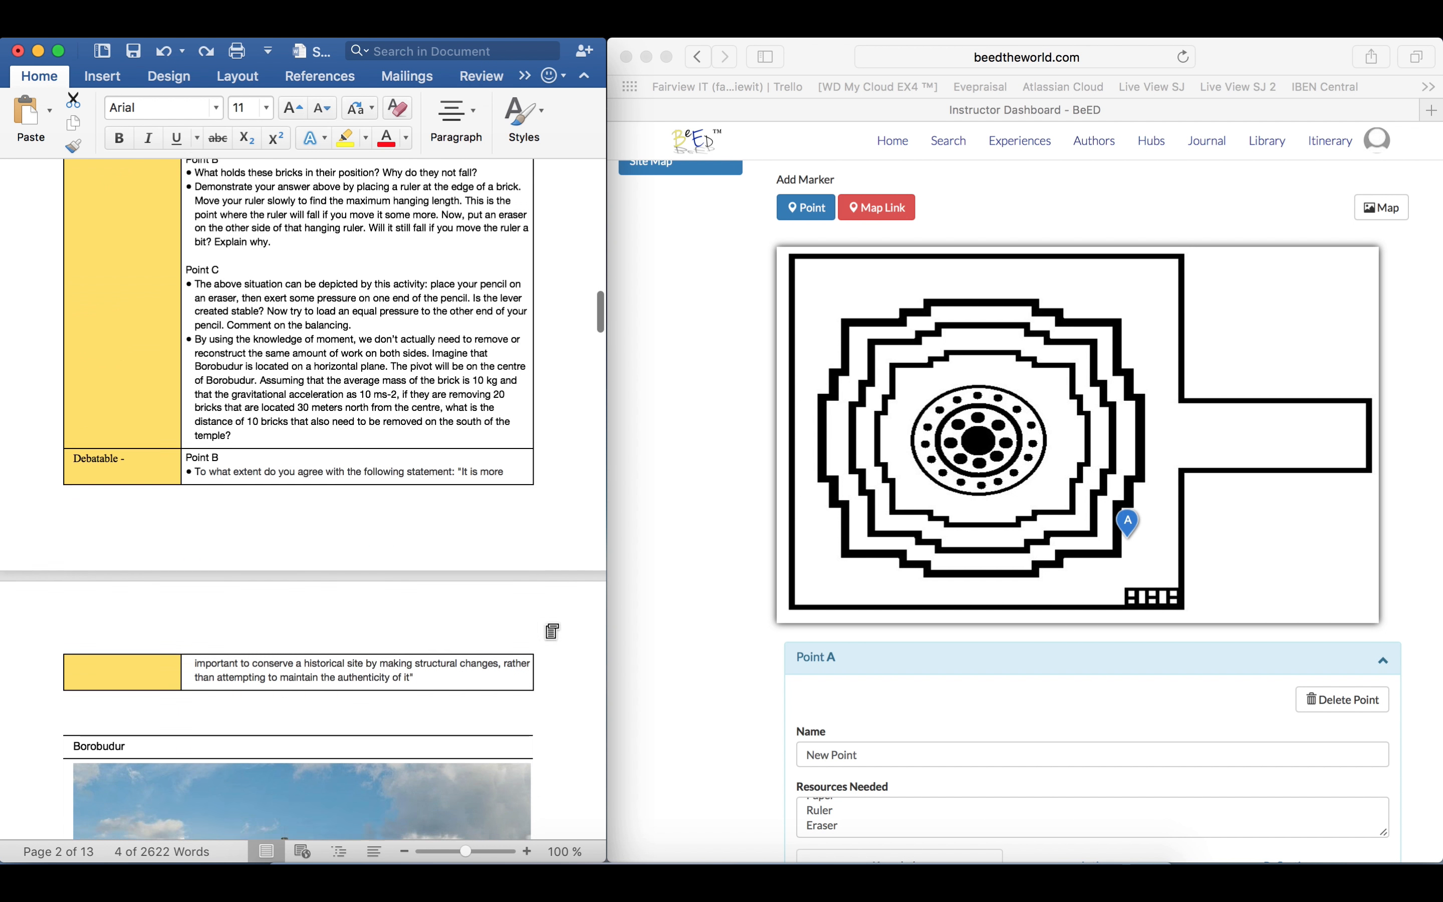
{"action": "scroll", "coordinate": [547, 625], "scroll_direction": "down", "scroll_amount": 3}
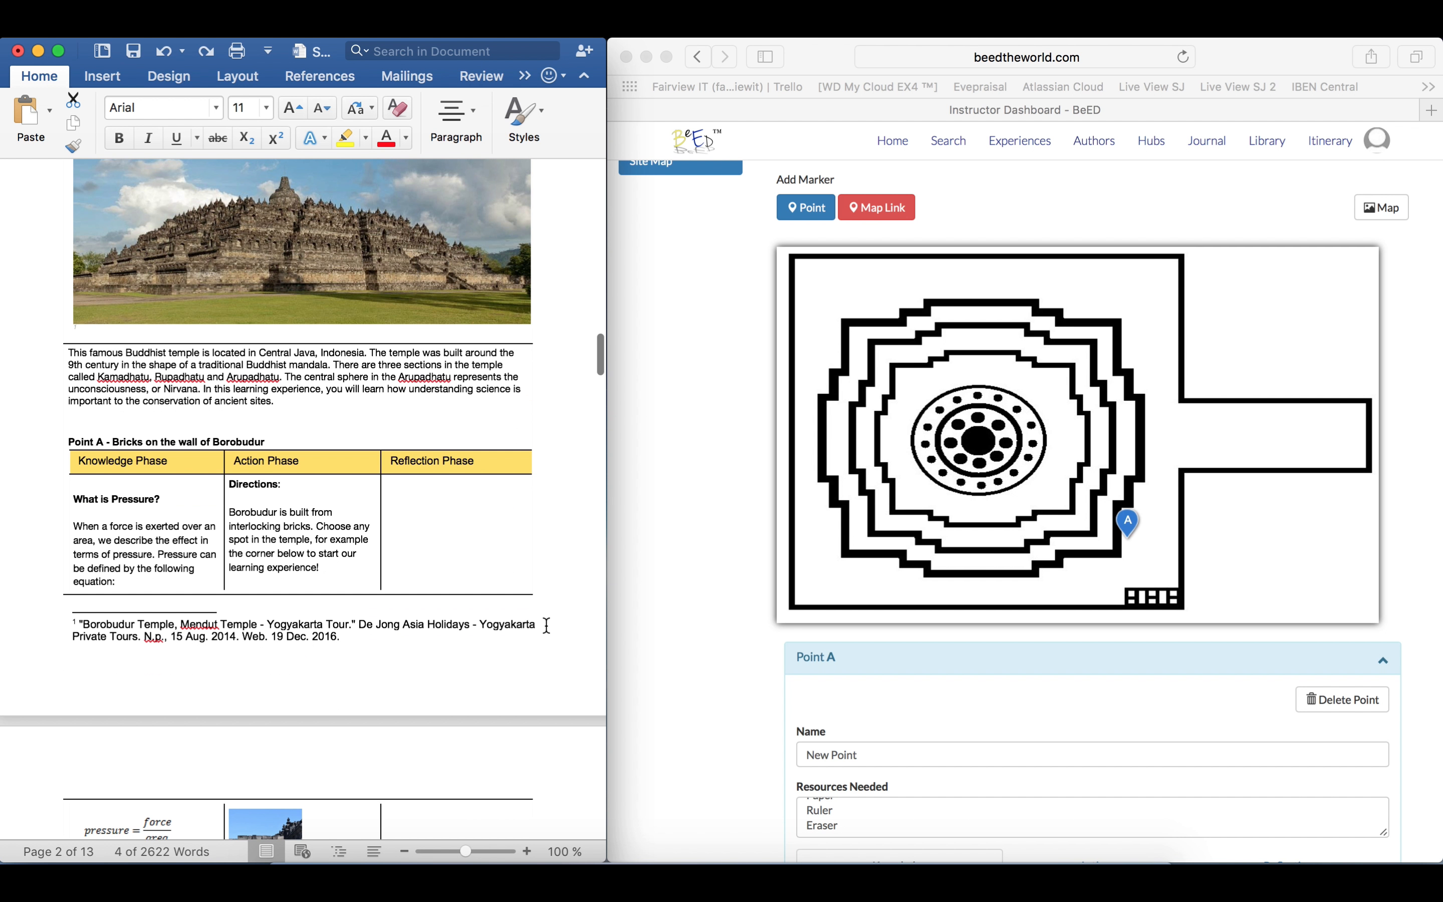
{"action": "left_click", "coordinate": [68, 441]}
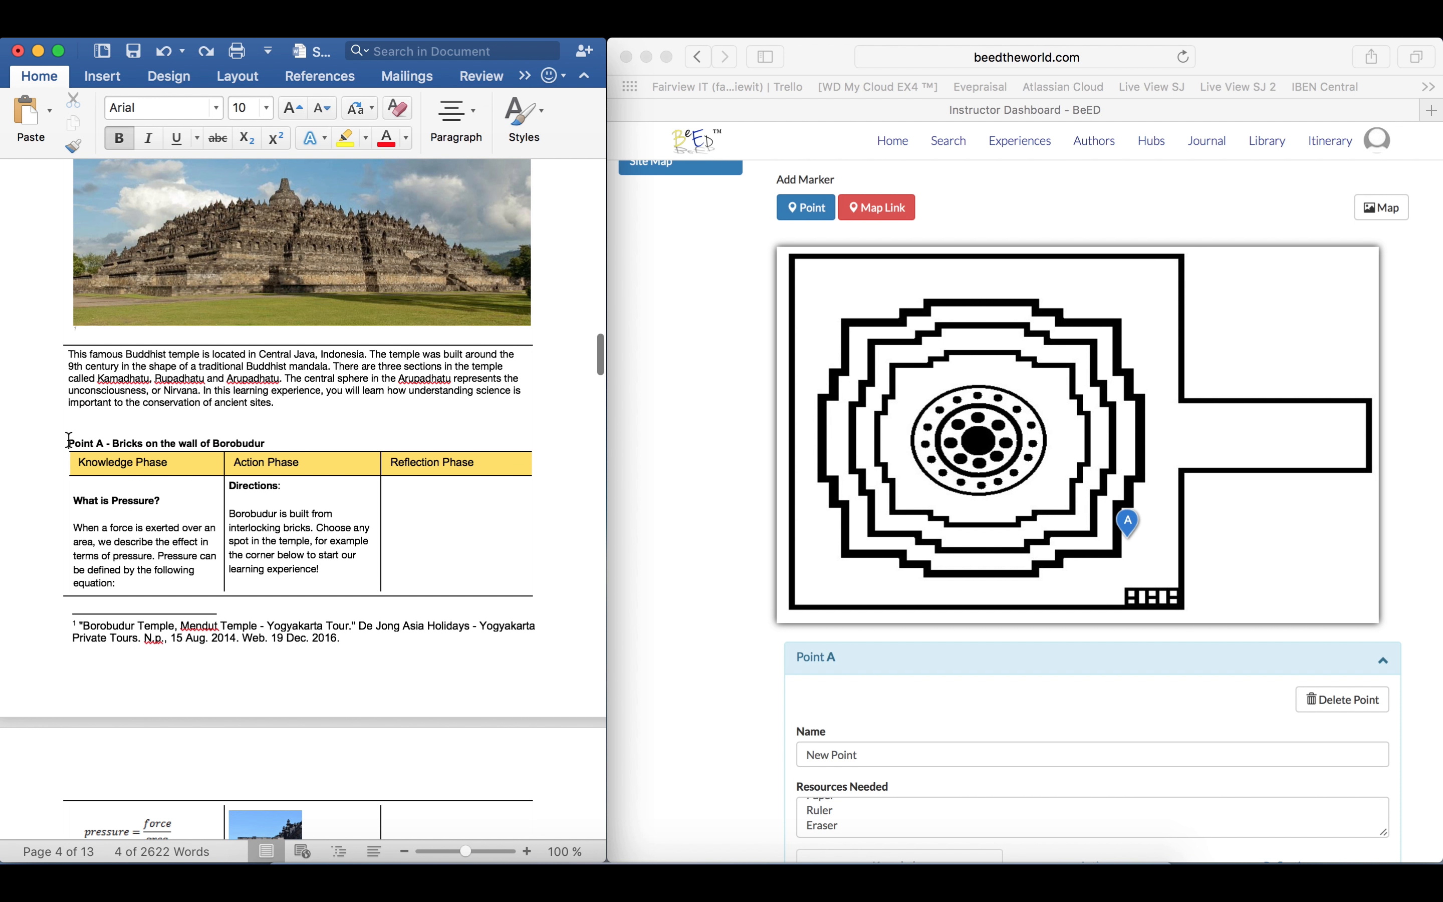
{"action": "left_click_drag", "start_coordinate": [69, 442], "coordinate": [249, 444]}
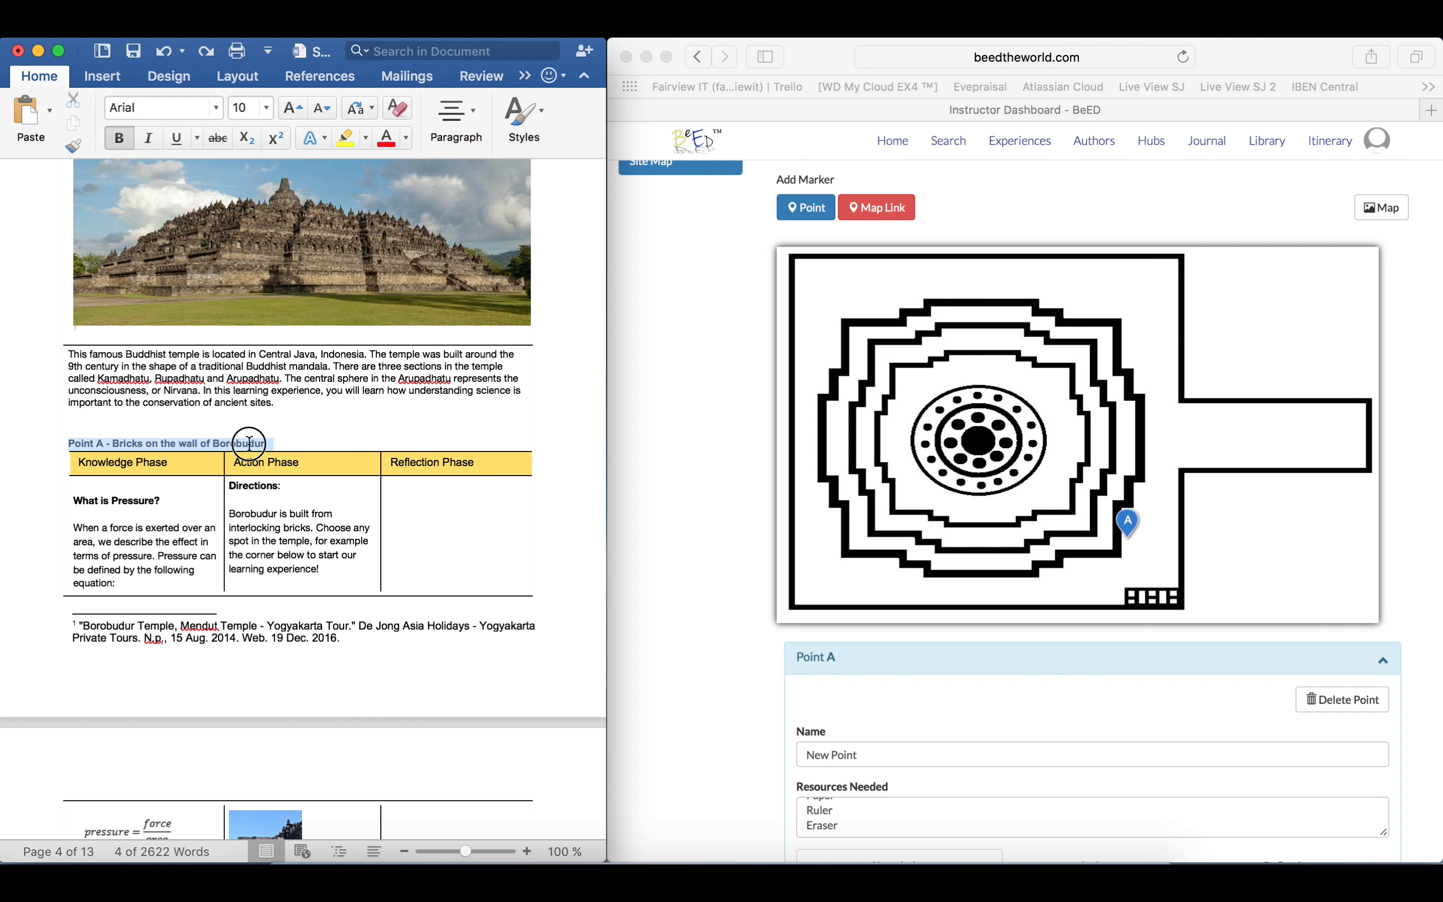
{"action": "right_click", "coordinate": [108, 443]}
{"action": "left_click", "coordinate": [181, 469]}
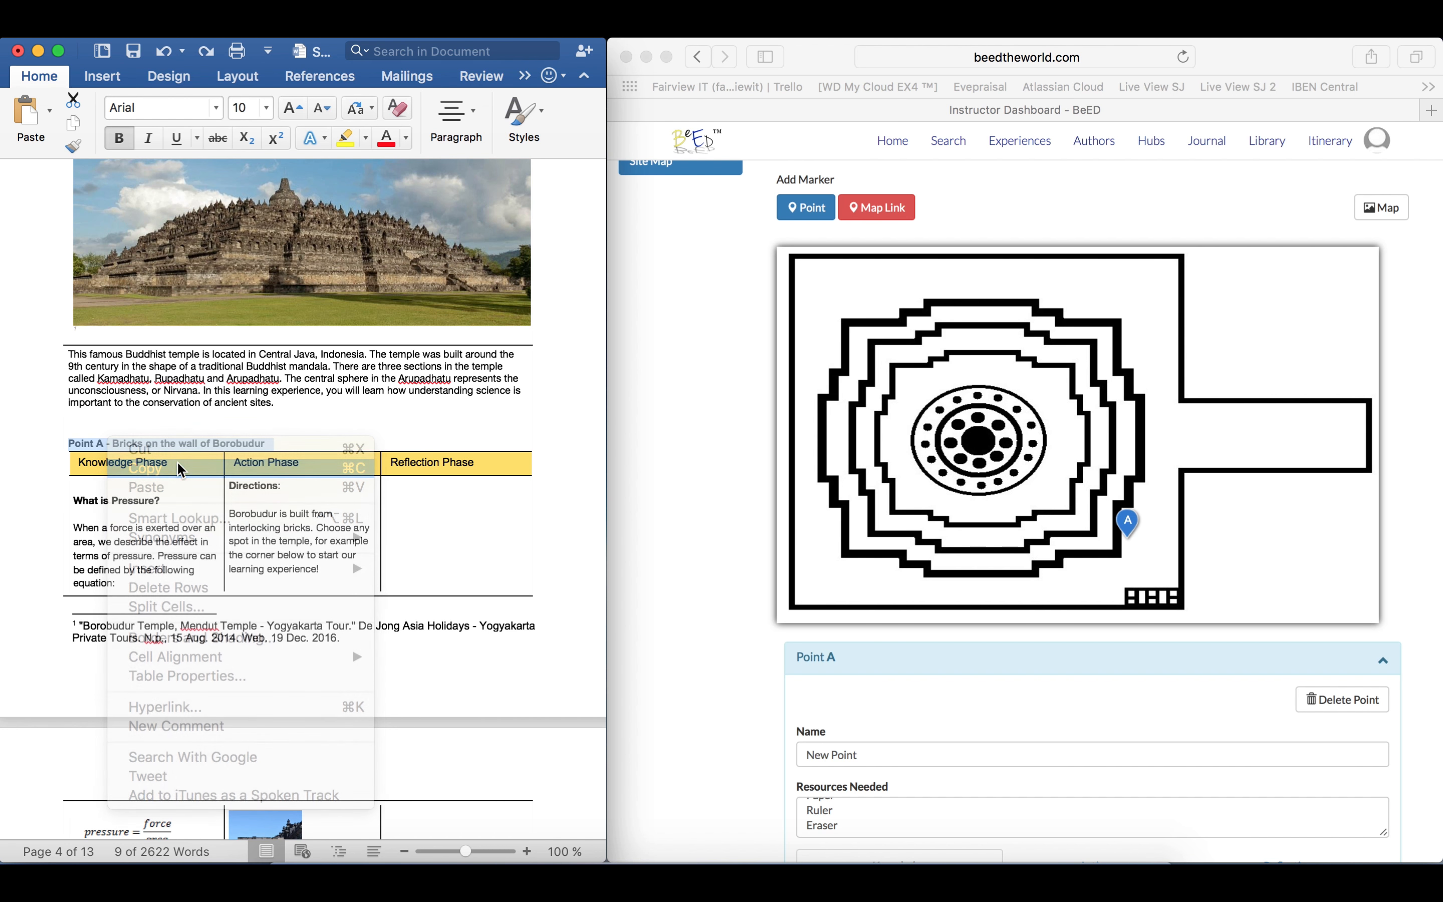
Back in Safari, replace Point A's name with the copied heading, trimmed to "Bricks on the wall of Borobudur"
{"action": "left_click", "coordinate": [879, 751]}
{"action": "left_click_drag", "start_coordinate": [879, 750], "coordinate": [773, 750]}
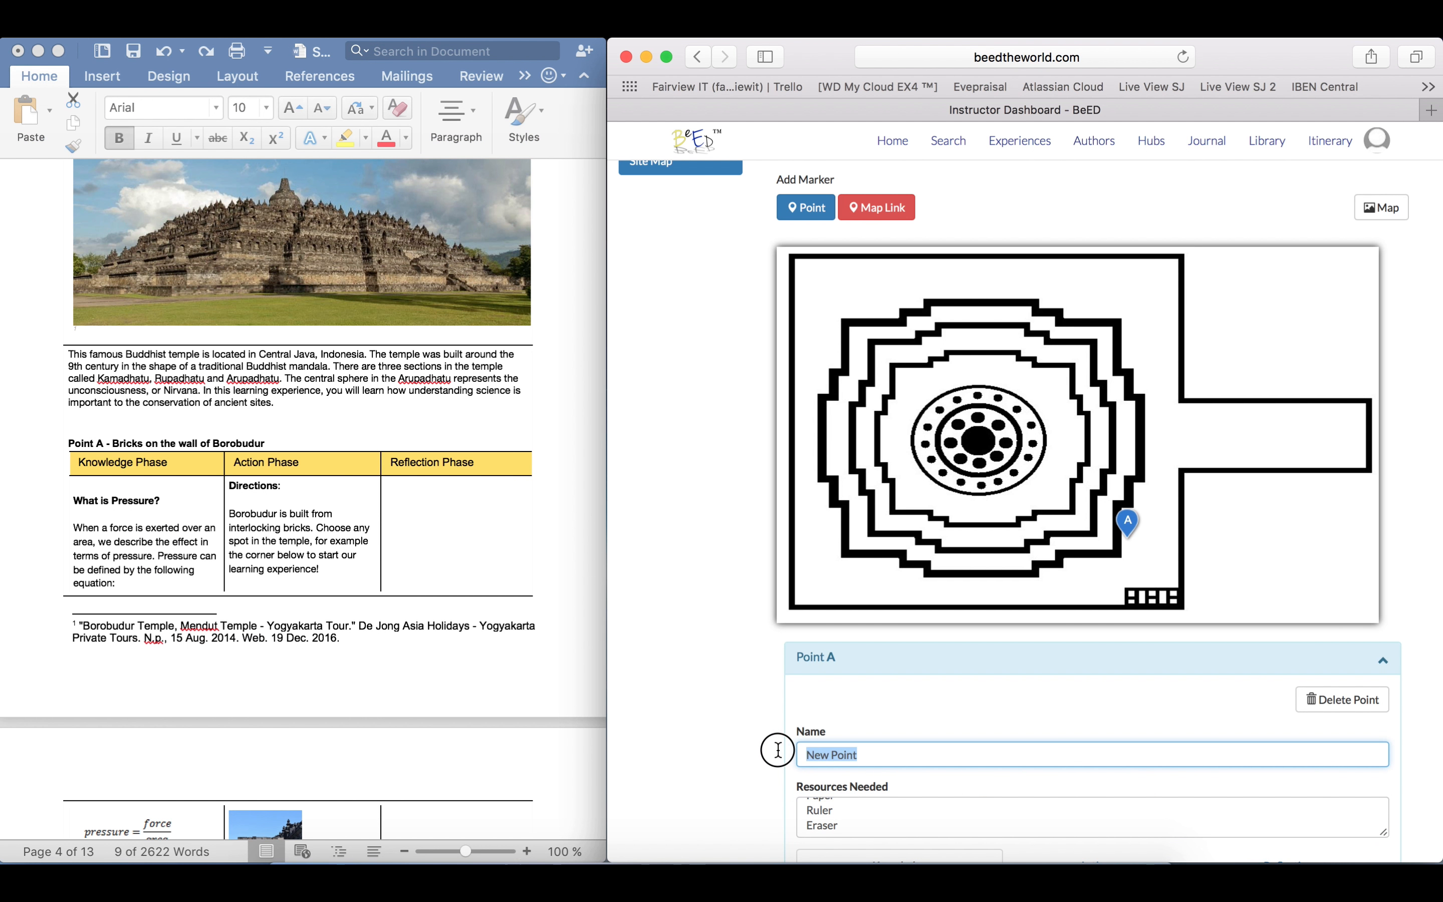
{"action": "right_click", "coordinate": [872, 755]}
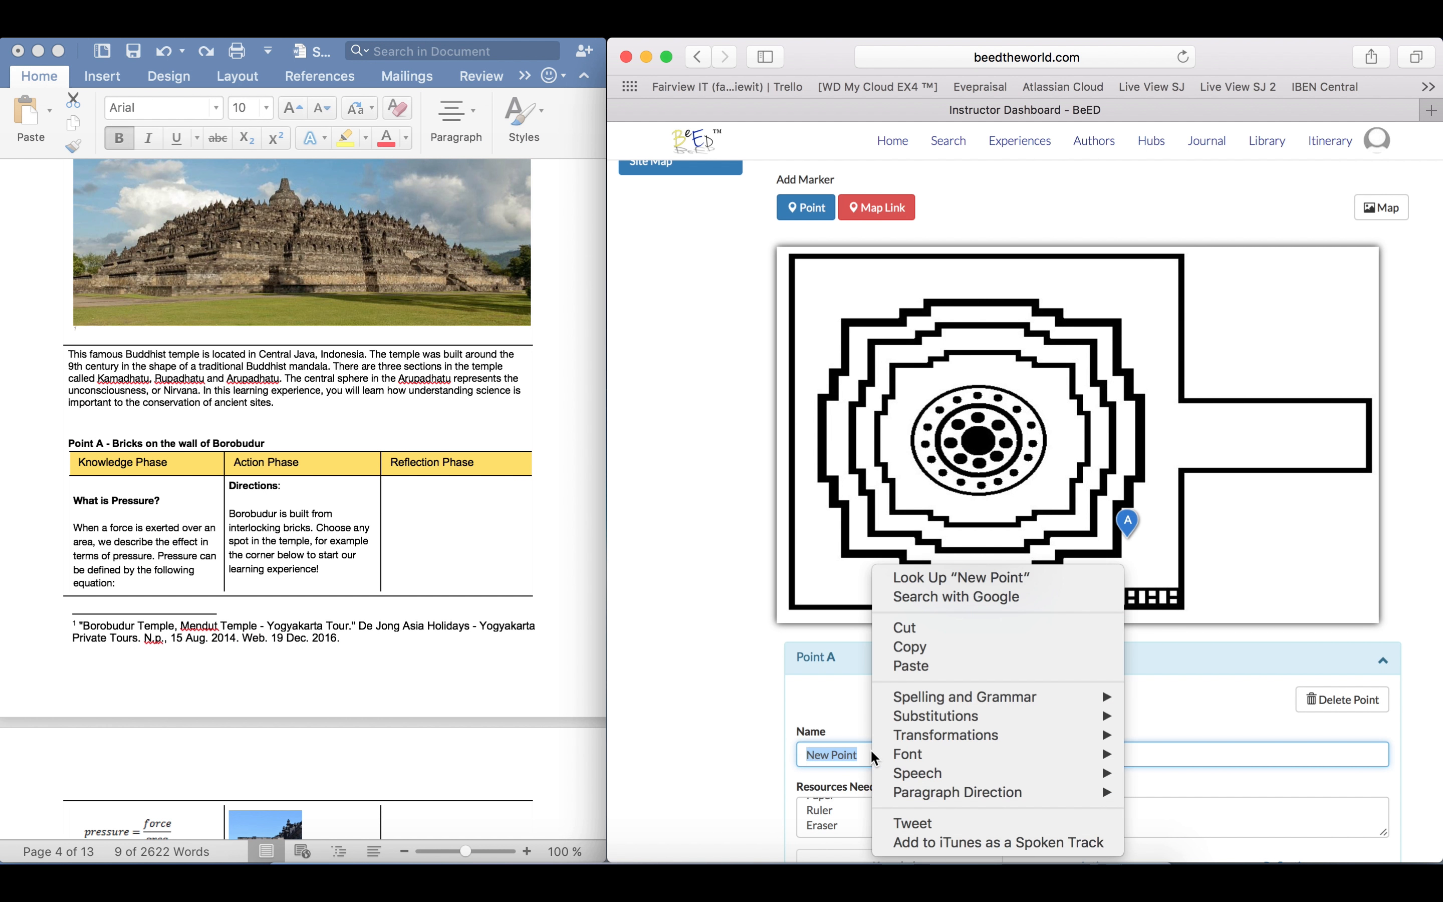
{"action": "left_click", "coordinate": [953, 667]}
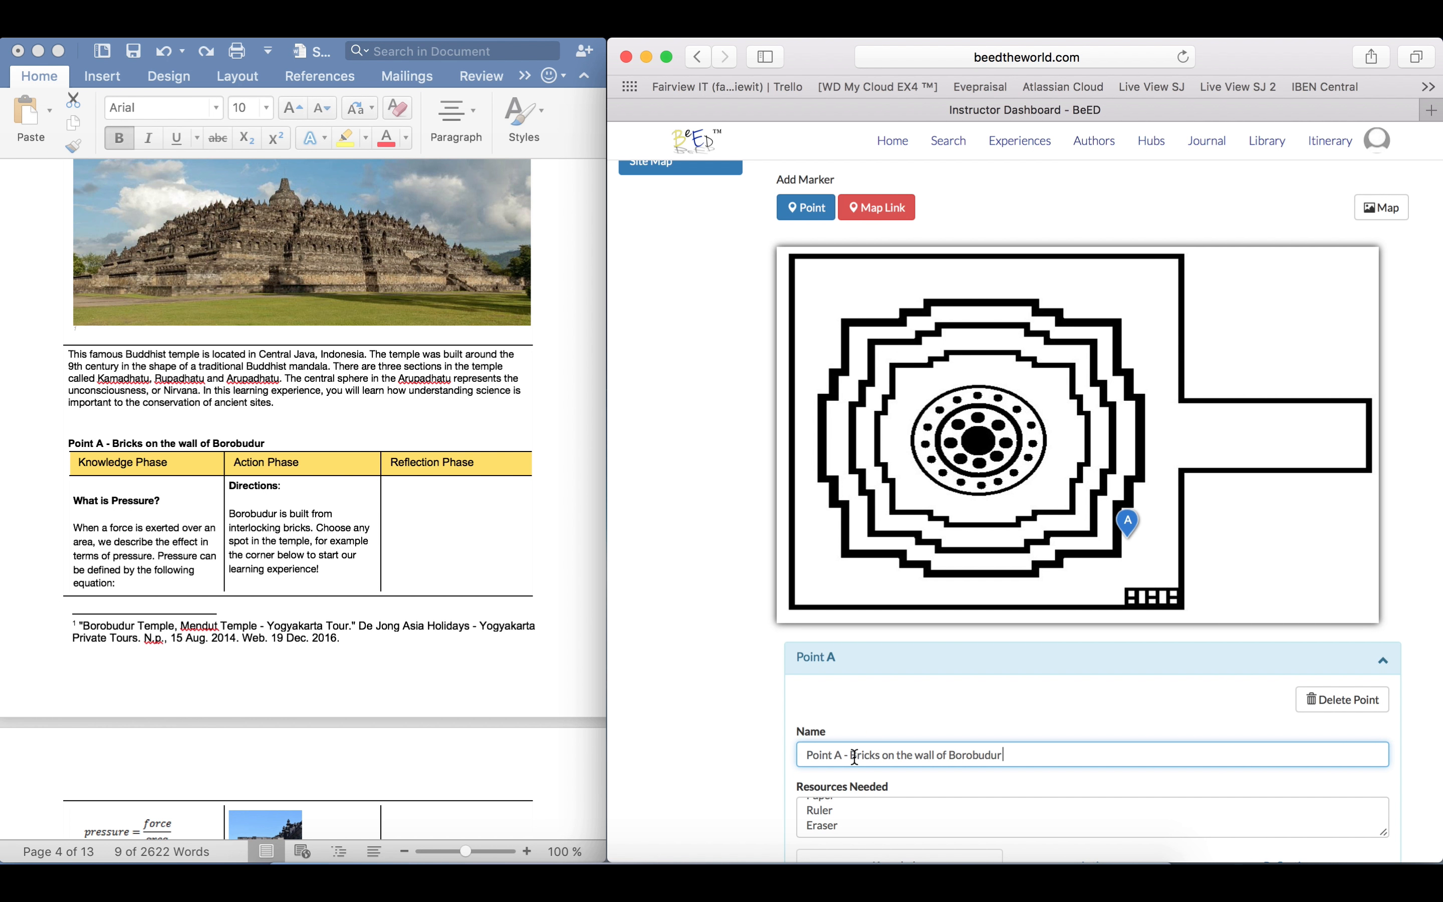
{"action": "key", "text": "BackSpace"}
{"action": "key", "text": "BackSpace"}
{"action": "key", "text": "BackSpace"}
{"action": "key", "text": "BackSpace"}
{"action": "key", "text": "BackSpace"}
{"action": "key", "text": "BackSpace"}
{"action": "key", "text": "BackSpace"}
{"action": "key", "text": "BackSpace"}
{"action": "key", "text": "BackSpace"}
{"action": "key", "text": "BackSpace"}
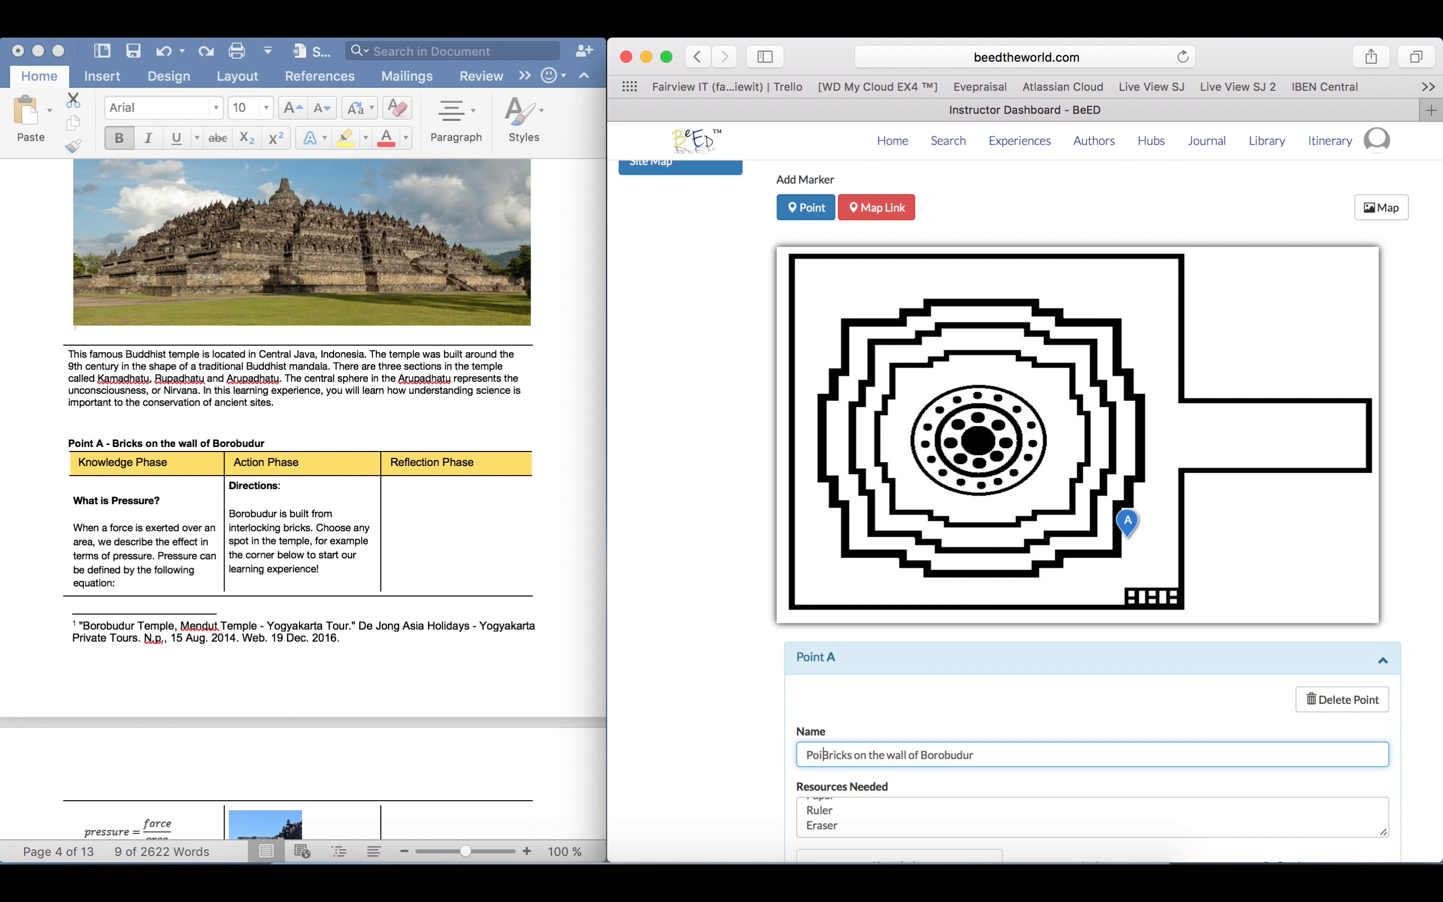
{"action": "left_click", "coordinate": [645, 742]}
Enter "completely optional" as the required learning skills in Point A's Knowledge phase
{"action": "scroll", "coordinate": [1113, 729], "scroll_direction": "down", "scroll_amount": 2}
{"action": "scroll", "coordinate": [1113, 729], "scroll_direction": "down", "scroll_amount": 2}
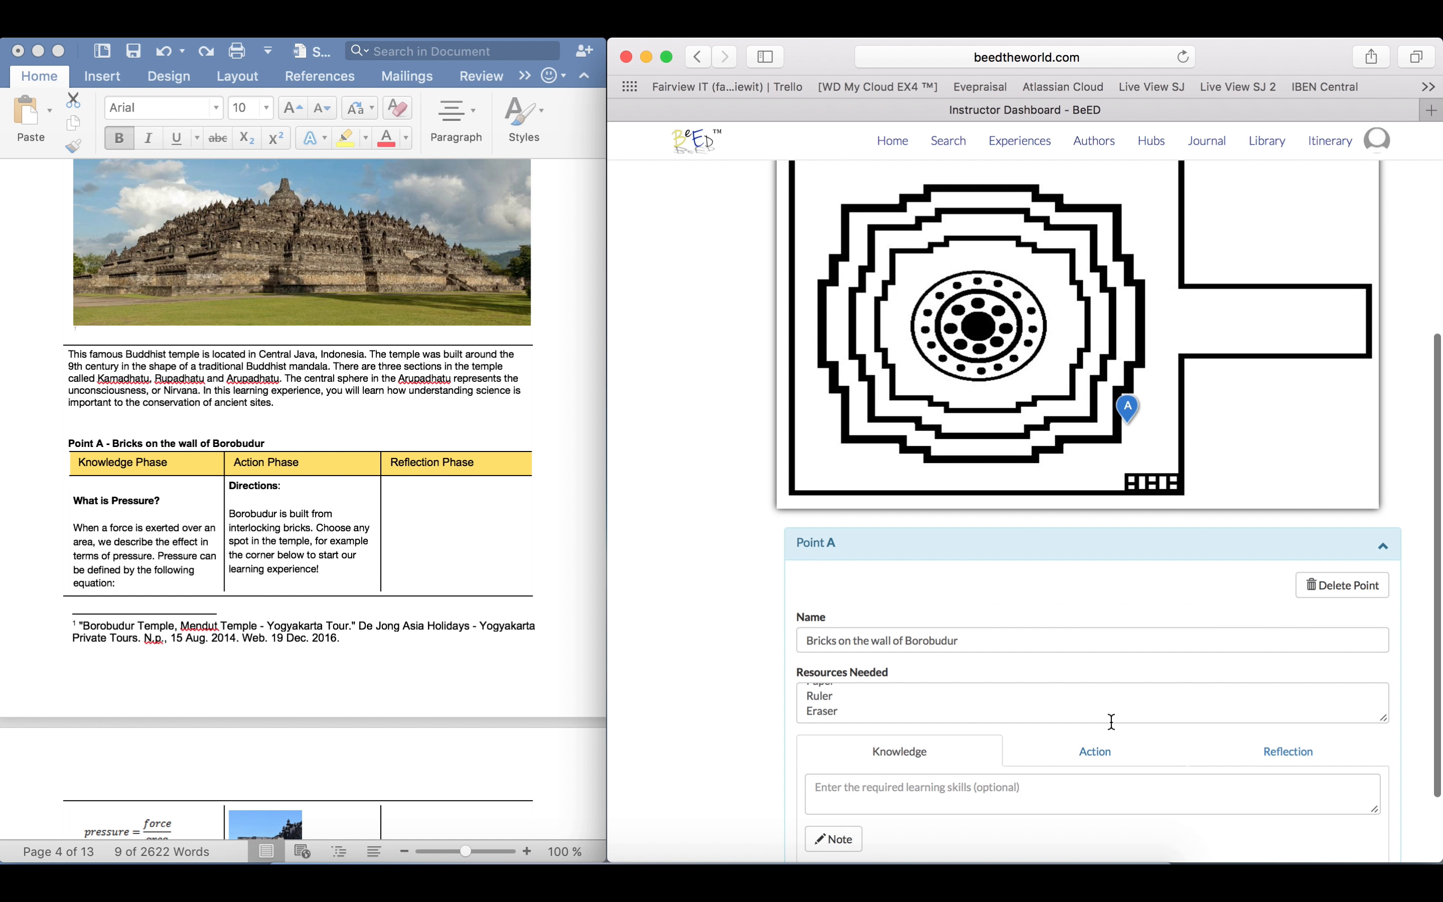
{"action": "left_click", "coordinate": [995, 789]}
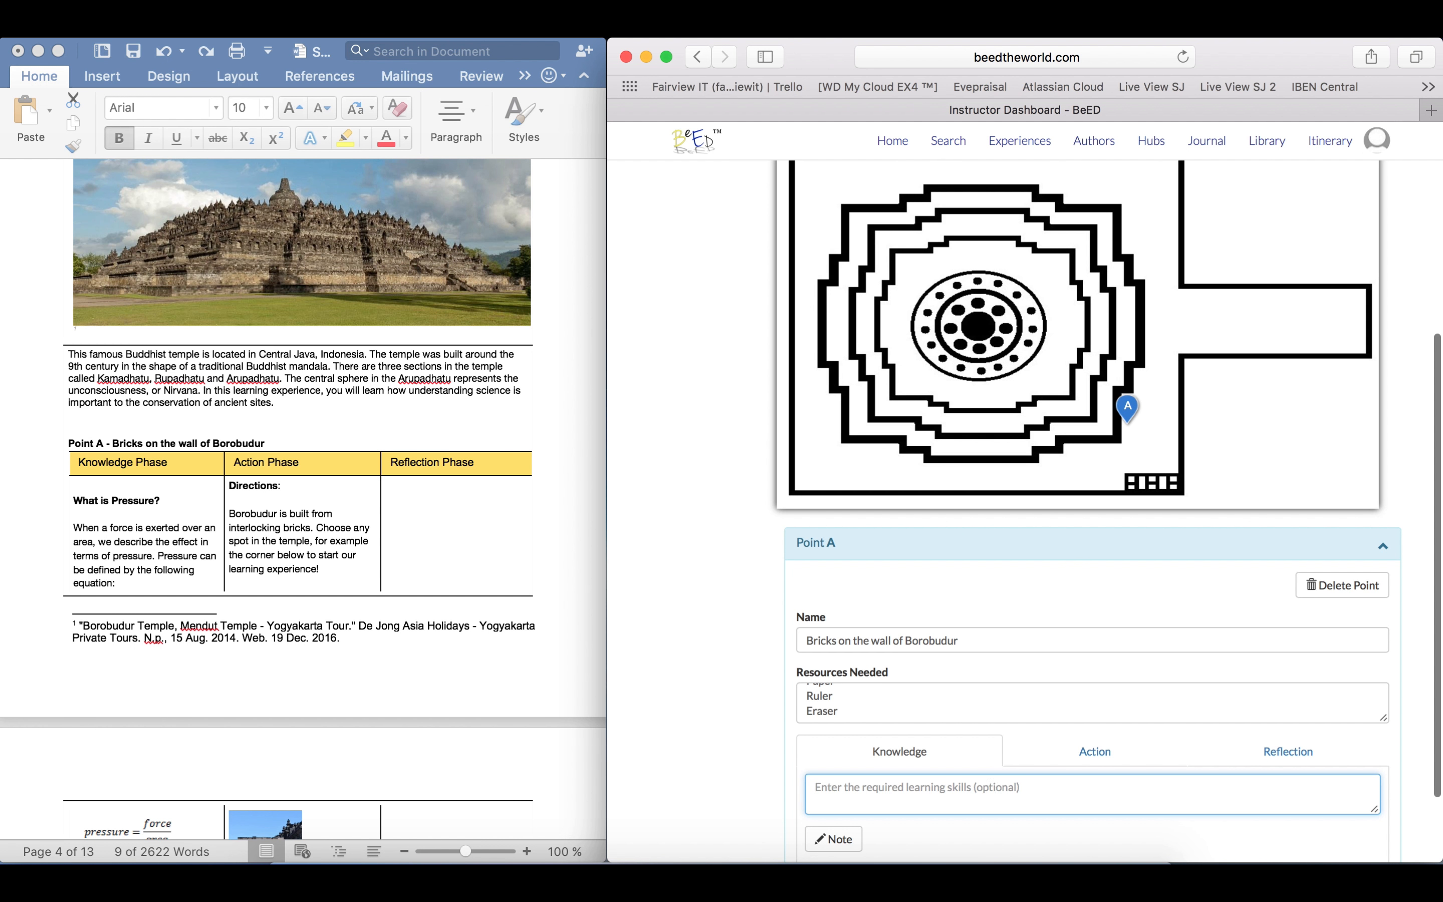
{"action": "type", "text": "completely optional"}
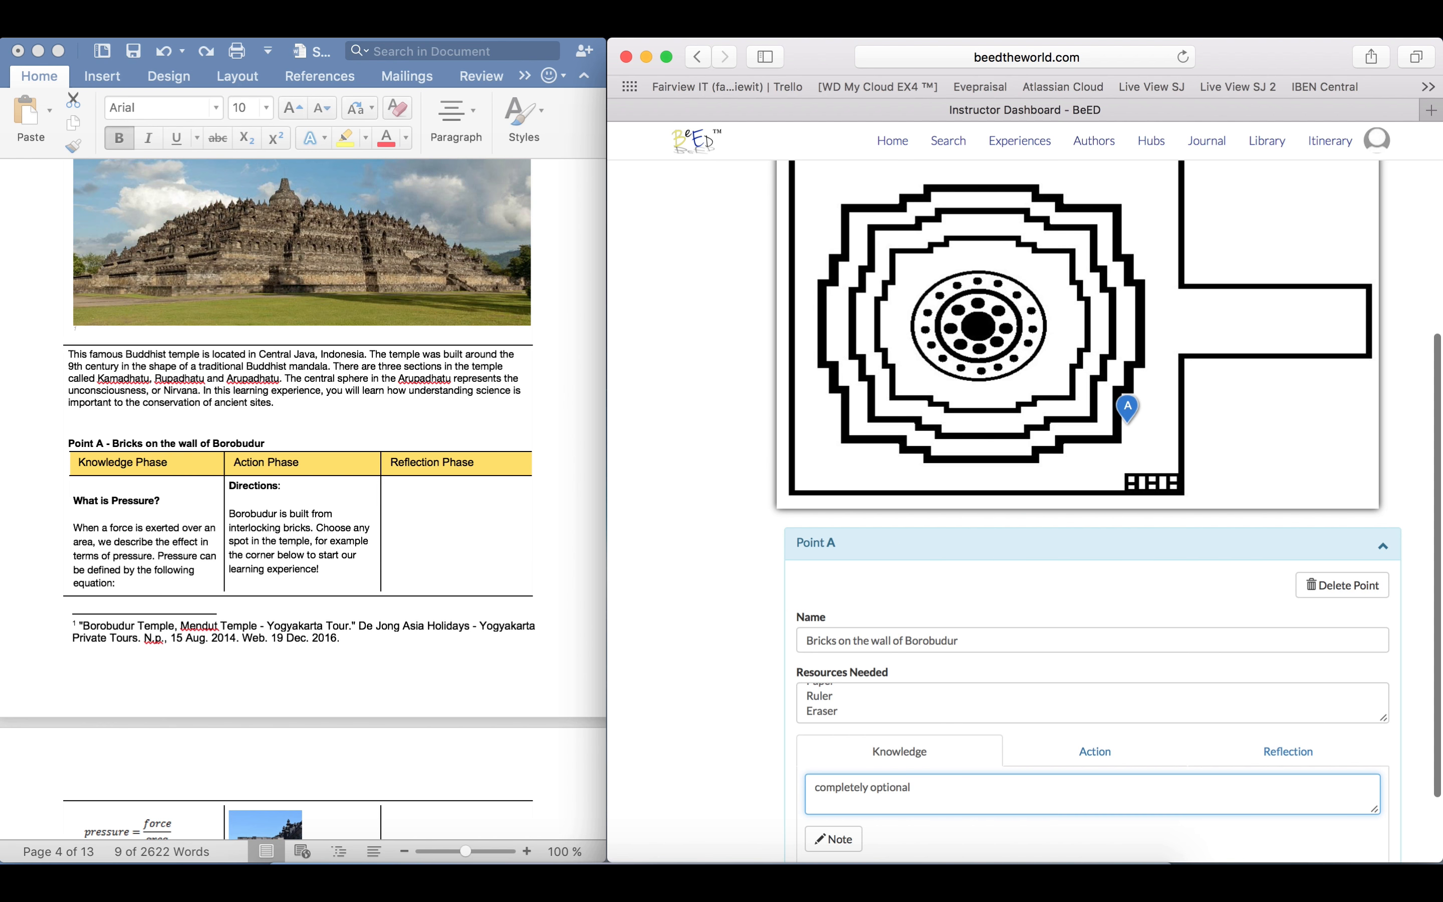
Switch to Word, locate the planner's Learning Skills (Optional) section and highlight its heading
{"action": "left_click", "coordinate": [540, 758]}
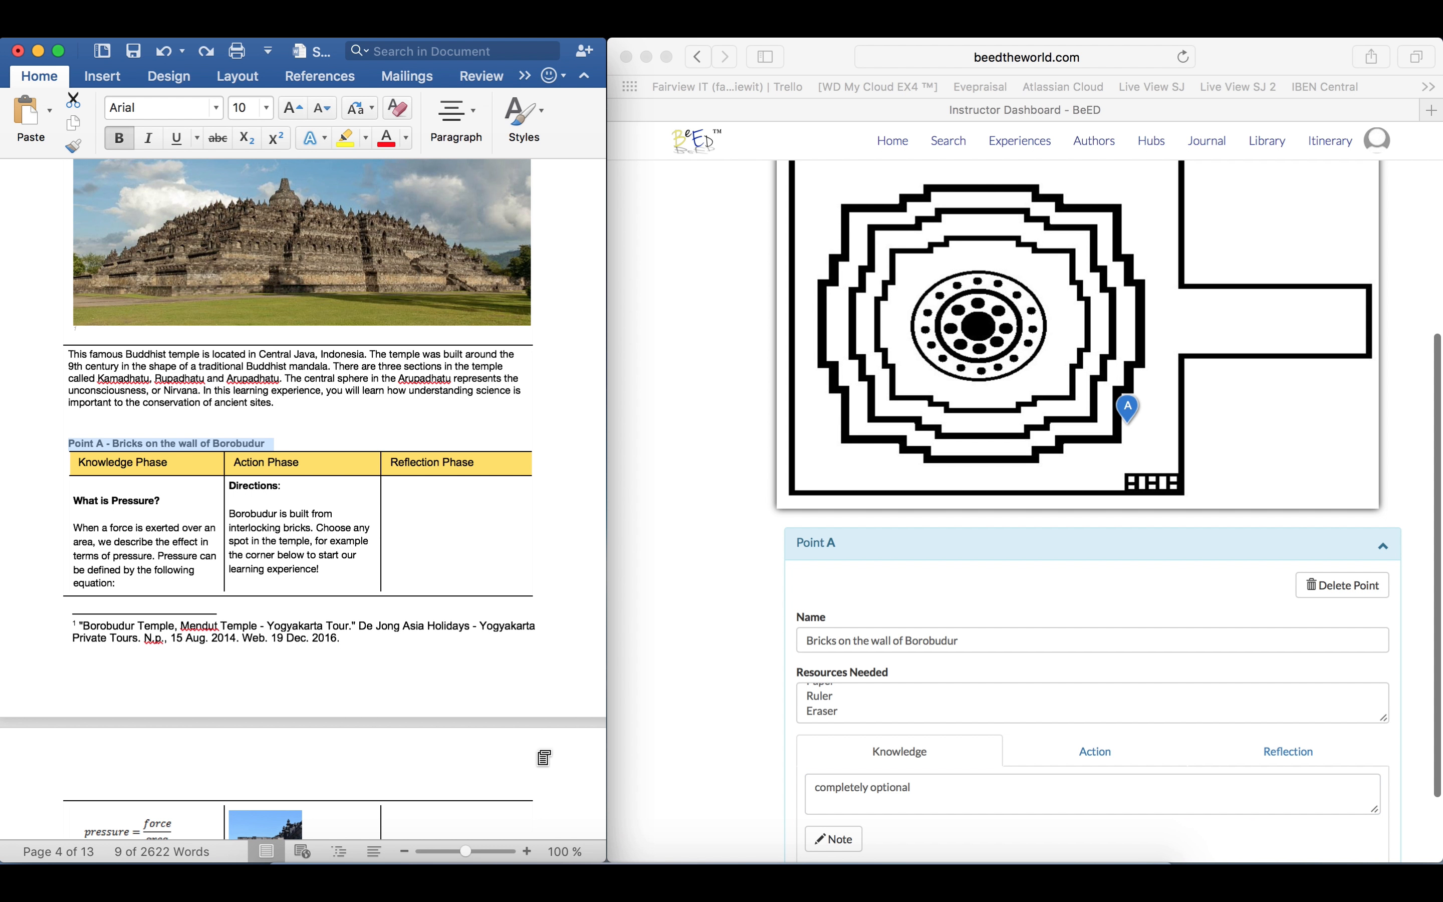
{"action": "scroll", "coordinate": [541, 755], "scroll_direction": "down", "scroll_amount": 10}
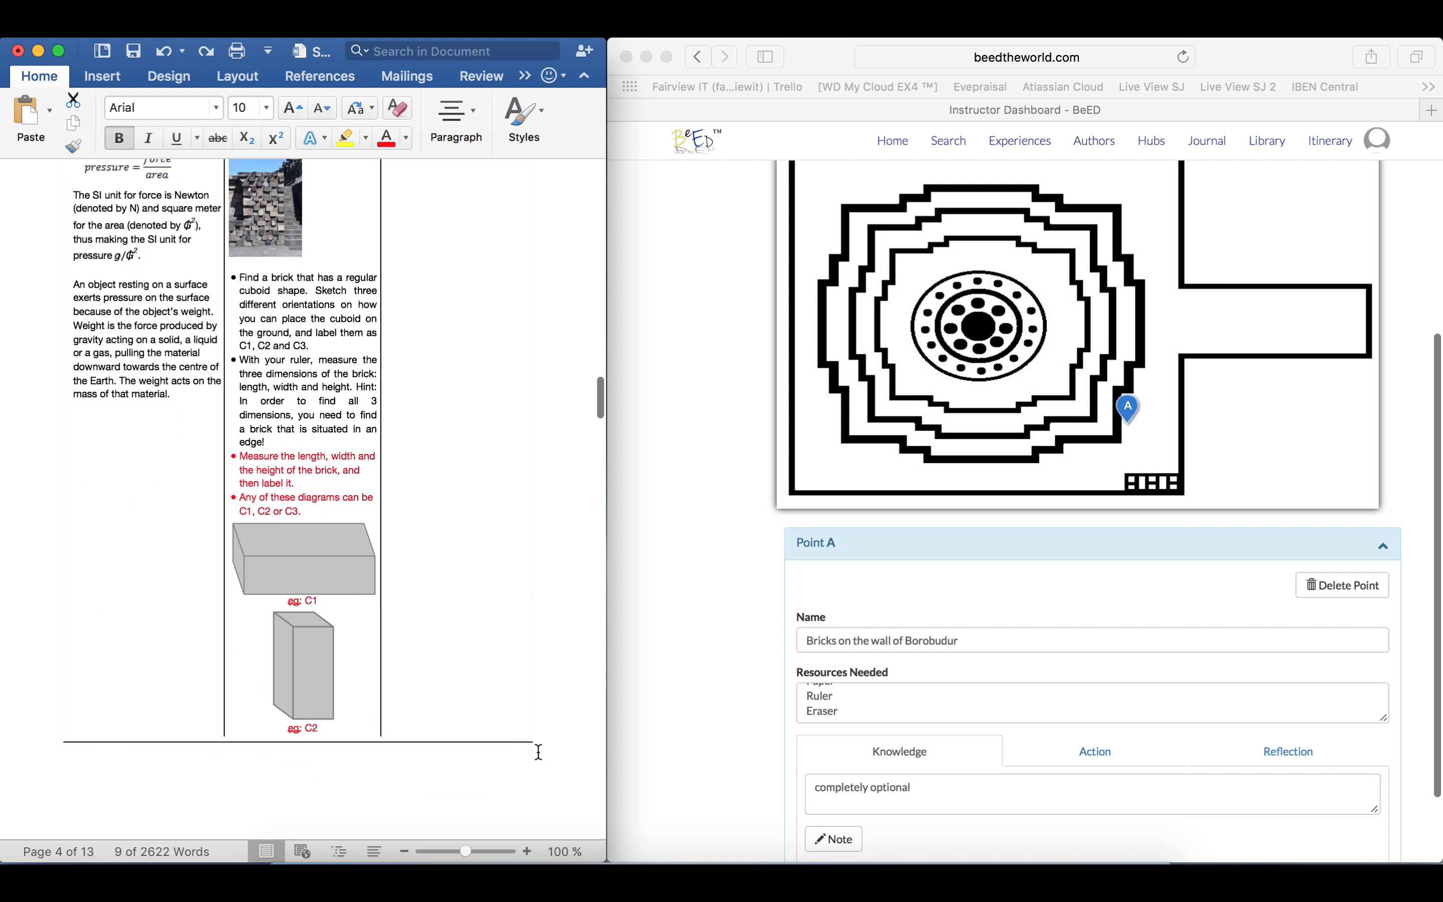
{"action": "scroll", "coordinate": [539, 752], "scroll_direction": "down", "scroll_amount": 6}
{"action": "scroll", "coordinate": [539, 752], "scroll_direction": "down", "scroll_amount": 20}
{"action": "left_click", "coordinate": [78, 397]}
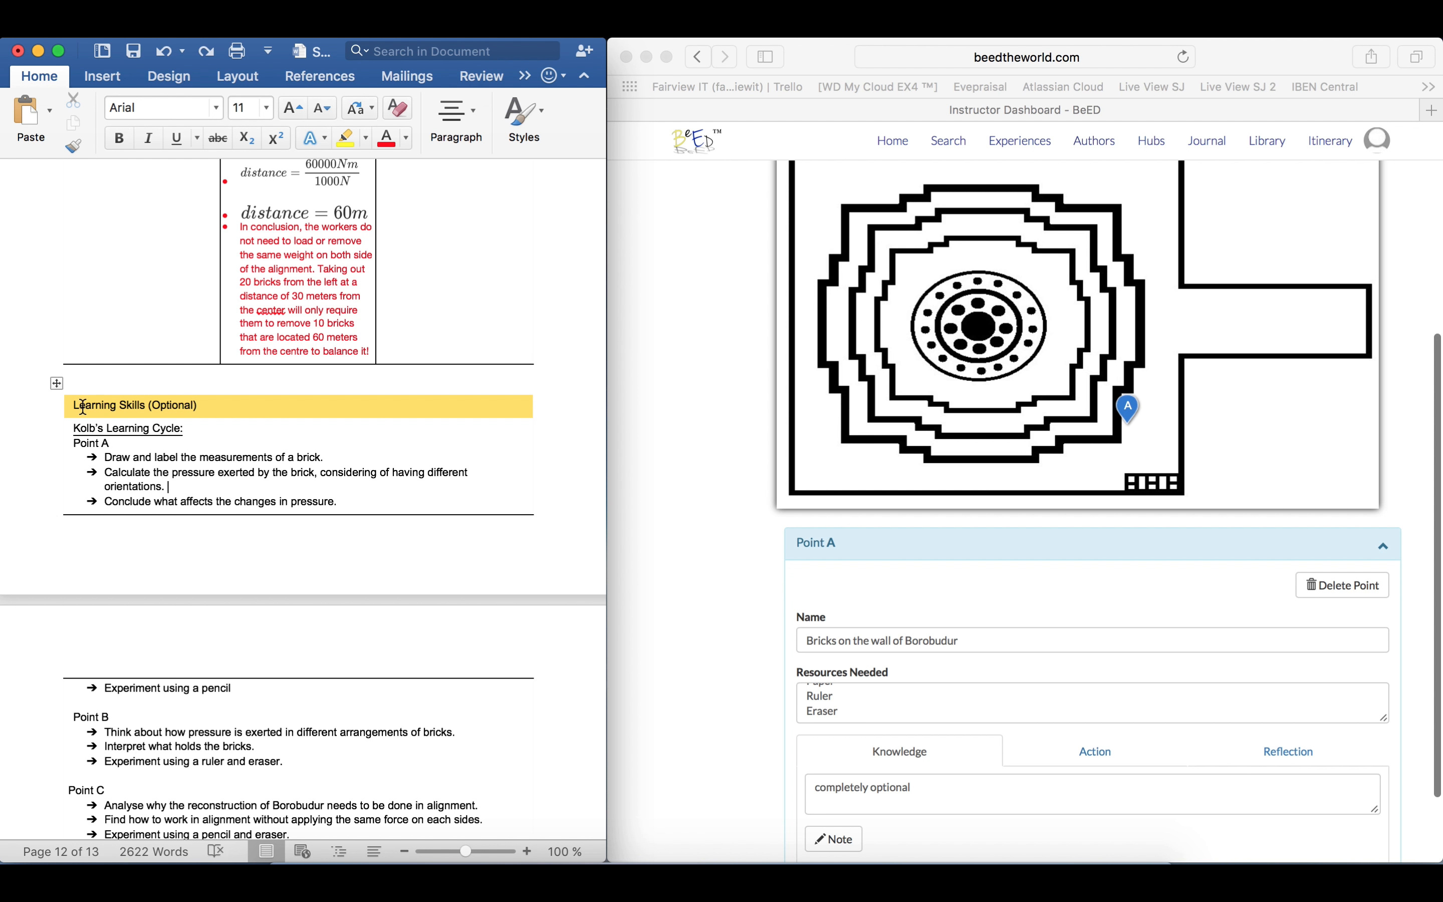
{"action": "left_click_drag", "start_coordinate": [75, 407], "coordinate": [196, 406]}
Back in Safari, clear the text "completely optional" from the Knowledge phase's learning skills
{"action": "left_click", "coordinate": [929, 787]}
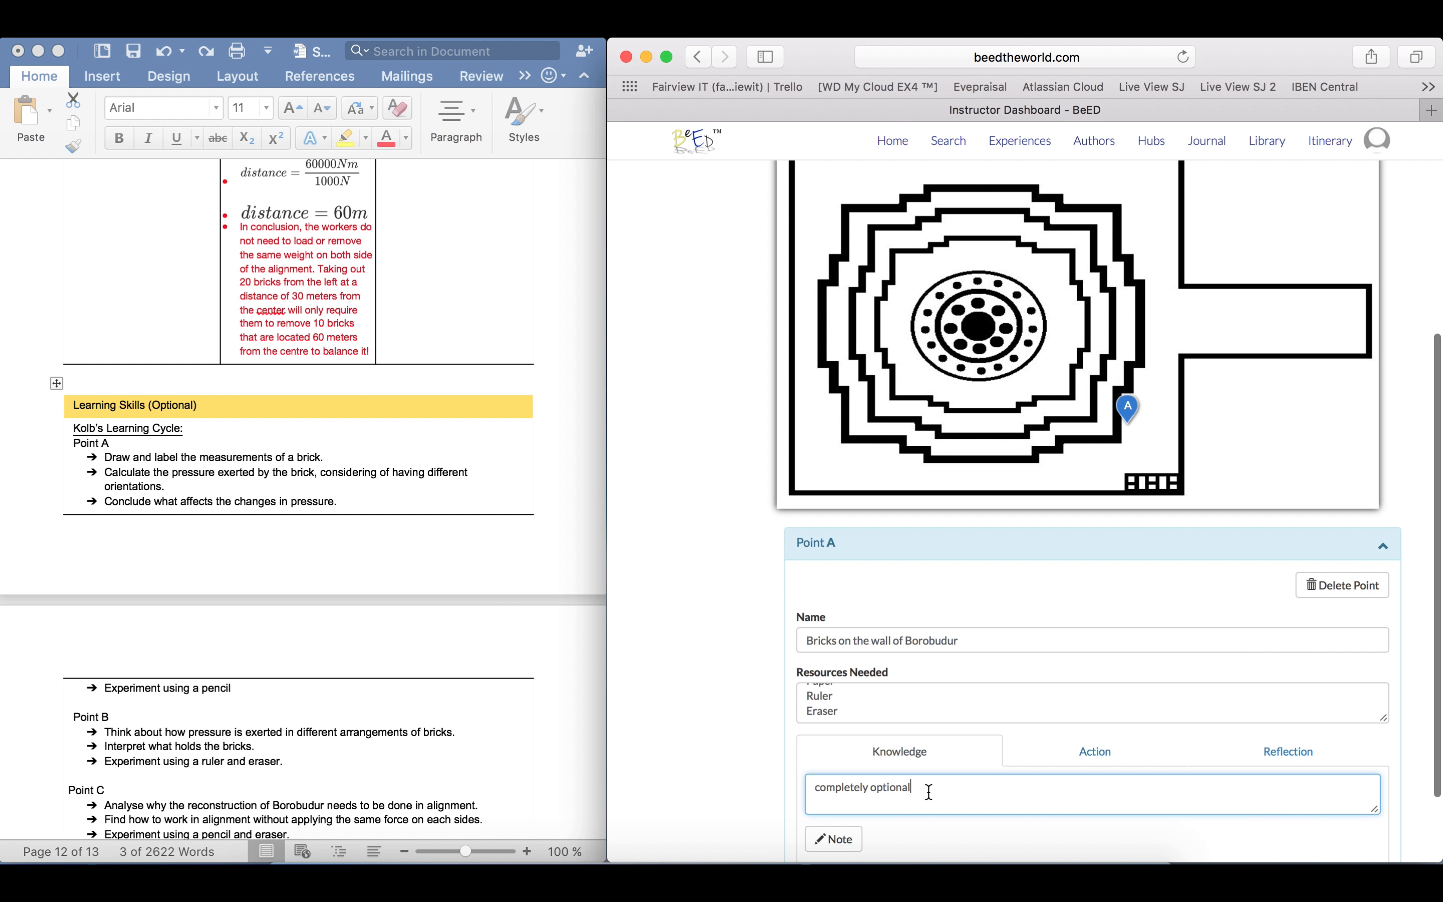
{"action": "left_click_drag", "start_coordinate": [930, 788], "coordinate": [768, 787]}
{"action": "key", "text": "BackSpace"}
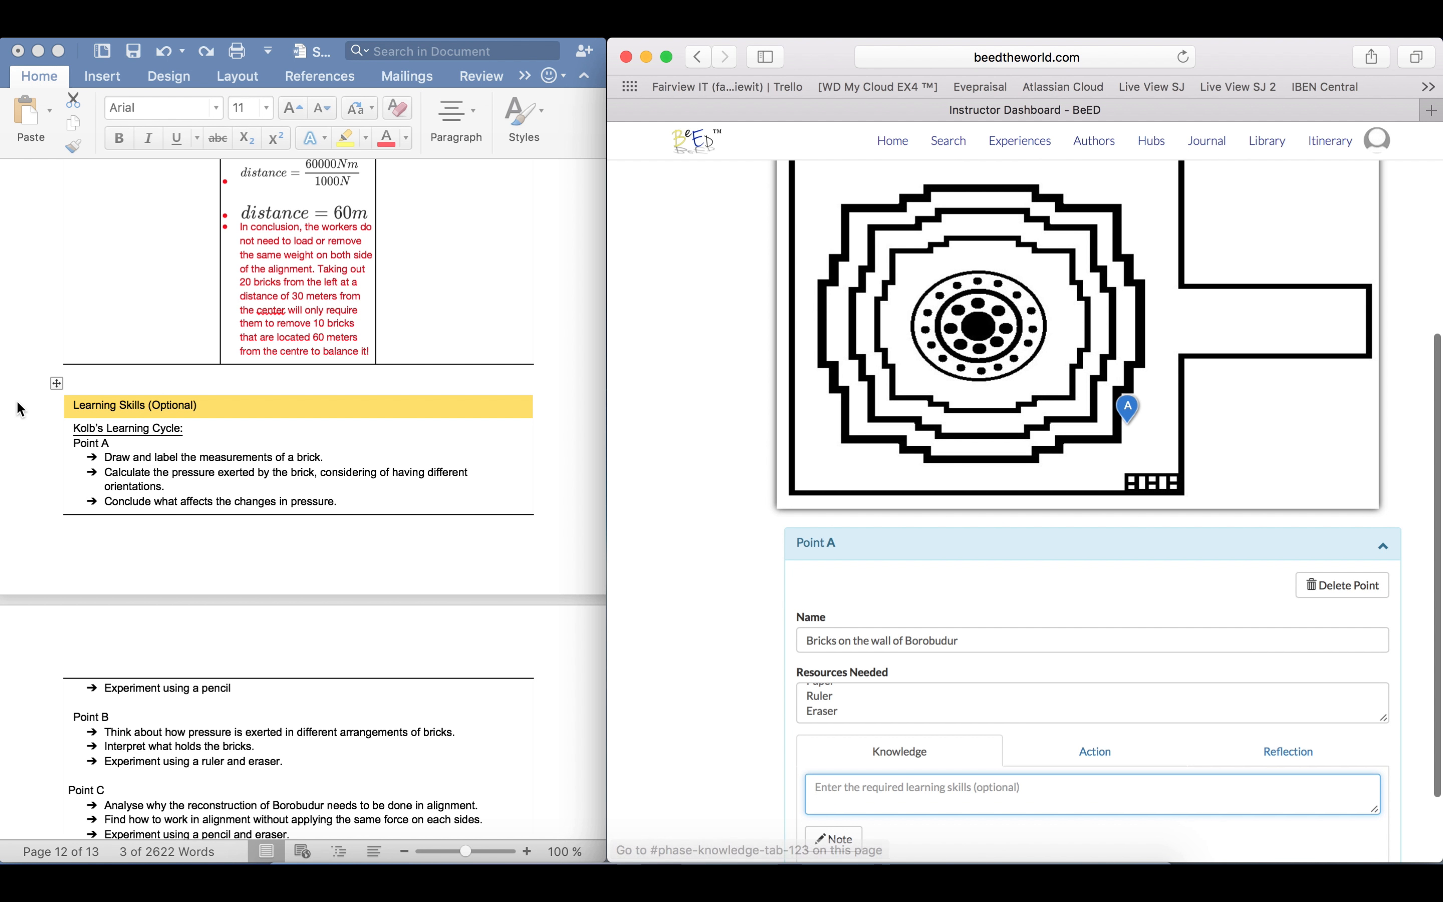
In Word, copy all the Point A learning skills, from "Draw and label the measurements of a brick" through "Experiment using a pencil"
{"action": "left_click", "coordinate": [108, 461]}
{"action": "mouse_move", "coordinate": [106, 460]}
{"action": "left_mouse_down"}
{"action": "mouse_move", "coordinate": [350, 484]}
{"action": "mouse_move", "coordinate": [325, 499]}
{"action": "mouse_move", "coordinate": [338, 502]}
{"action": "left_mouse_up"}
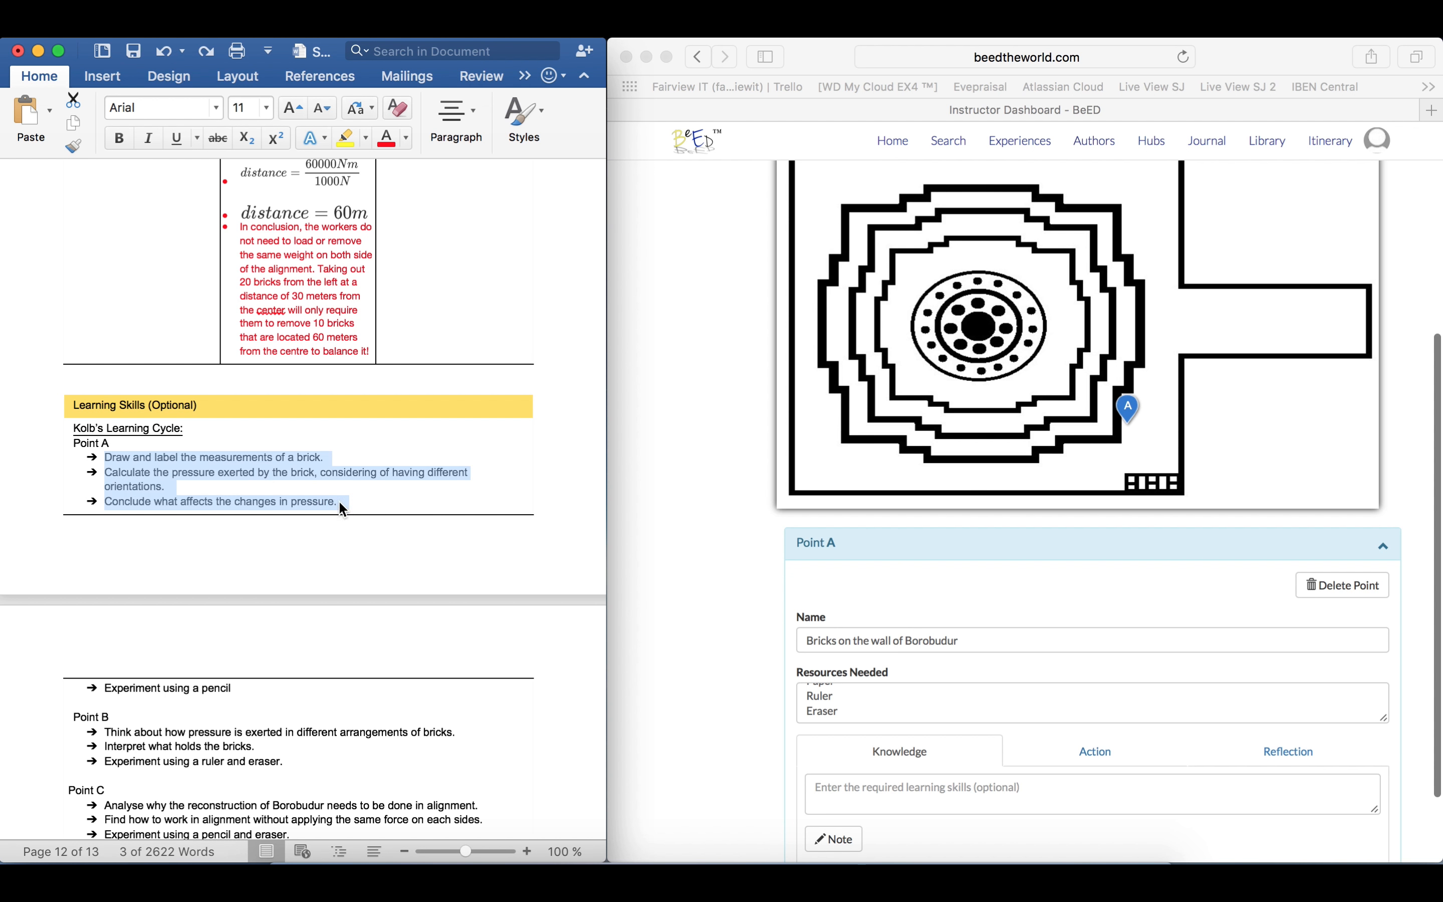
{"action": "left_click", "coordinate": [235, 690]}
{"action": "mouse_move", "coordinate": [238, 691]}
{"action": "left_mouse_down"}
{"action": "mouse_move", "coordinate": [104, 552]}
{"action": "mouse_move", "coordinate": [107, 459]}
{"action": "left_mouse_up"}
{"action": "right_click", "coordinate": [111, 469]}
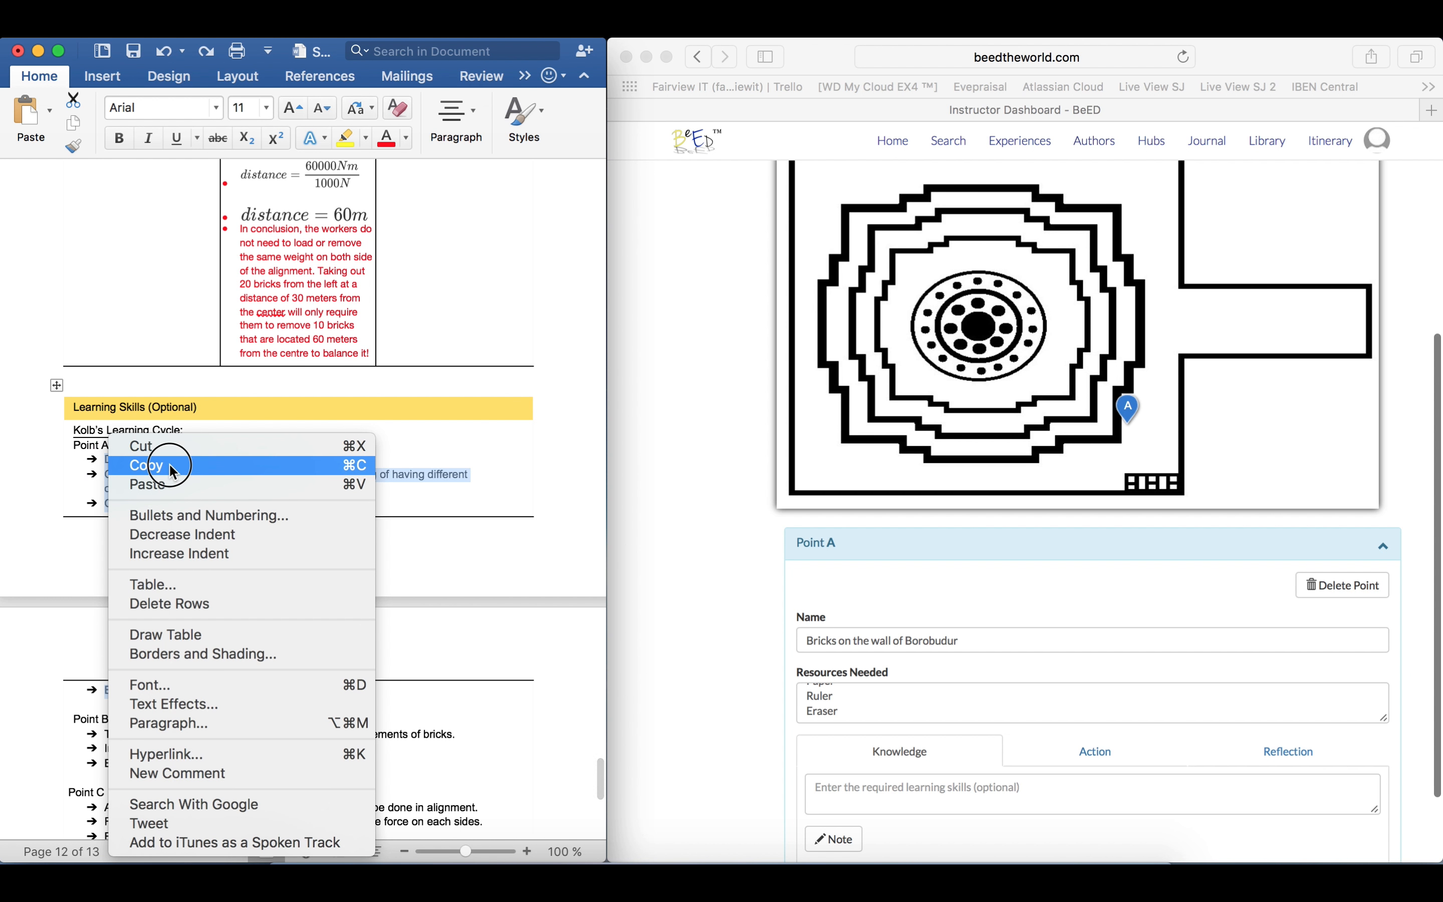
{"action": "left_click", "coordinate": [150, 466]}
Paste the copied learning skills into Point A's Knowledge phase on the Safari dashboard
{"action": "left_click", "coordinate": [963, 787]}
{"action": "right_click", "coordinate": [964, 788]}
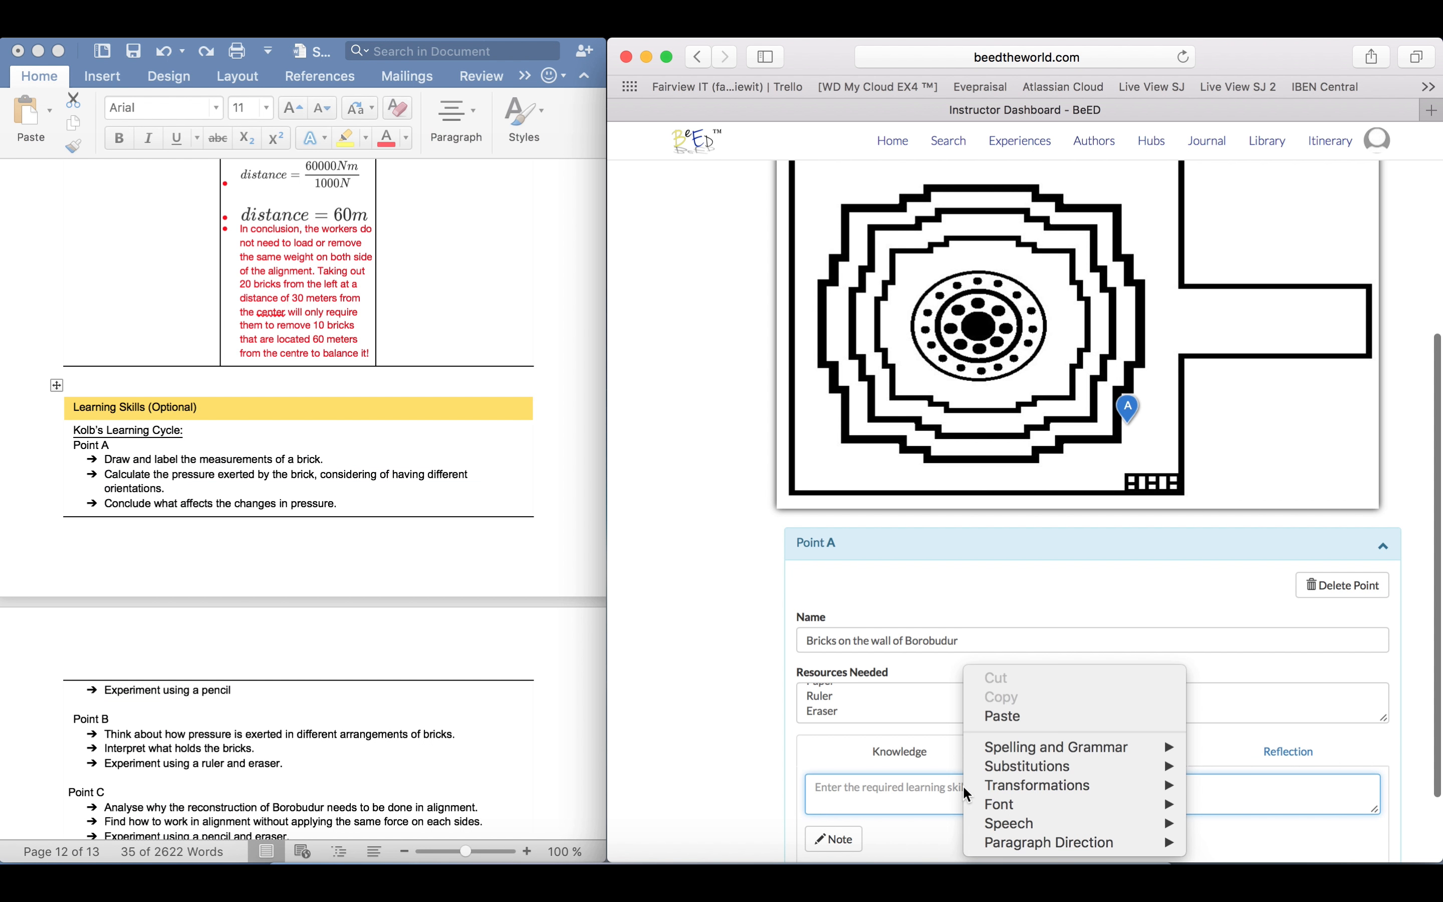
{"action": "left_click", "coordinate": [990, 713]}
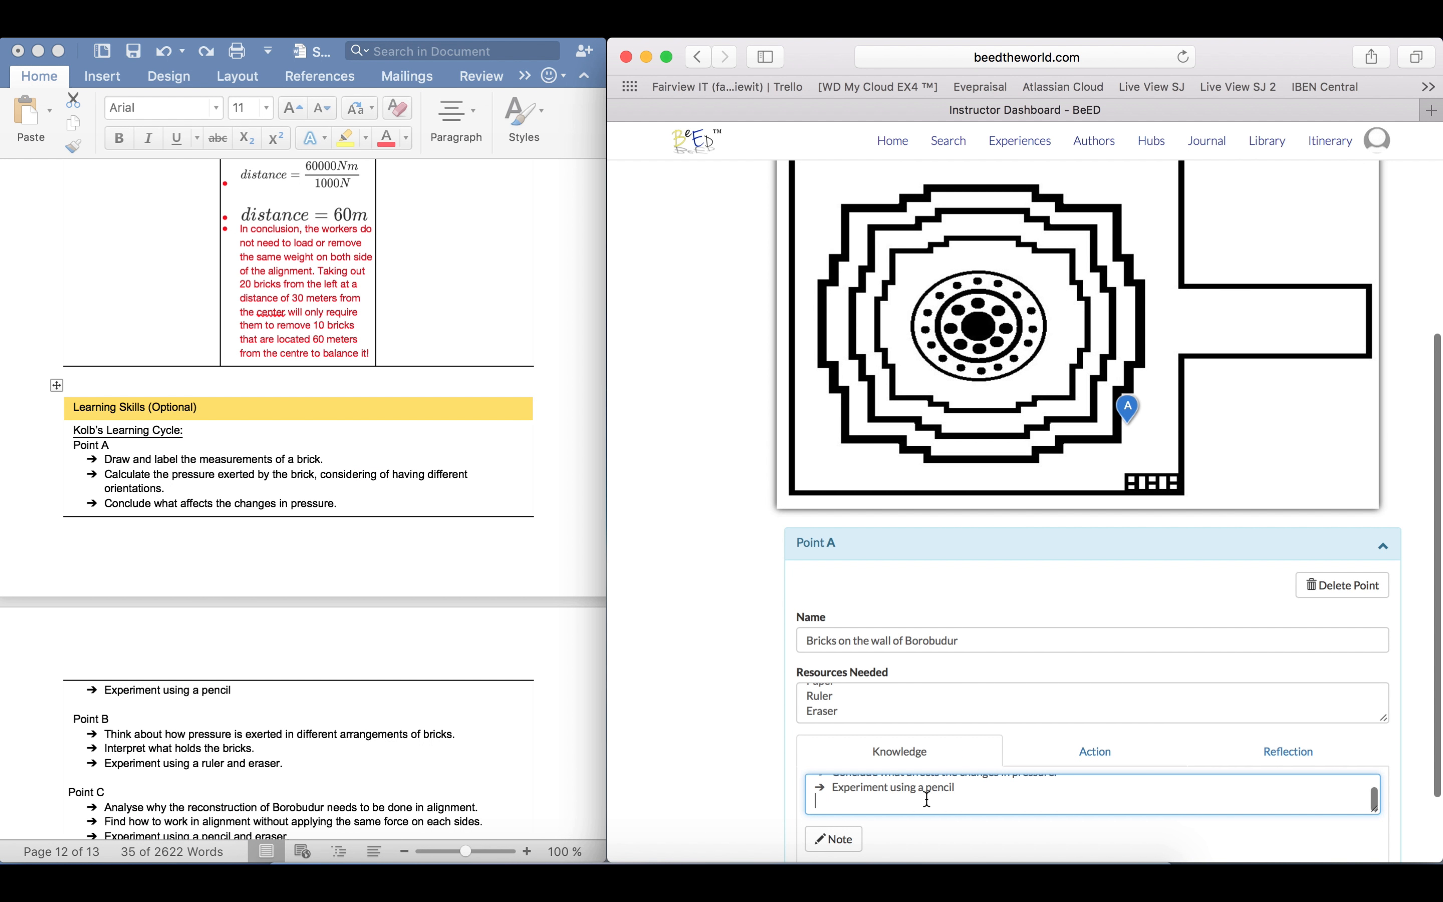
Remove the trailing blank line from the learning skills in Point A's Knowledge phase
{"action": "key", "text": "BackSpace"}
{"action": "scroll", "coordinate": [956, 793], "scroll_direction": "up", "scroll_amount": 3}
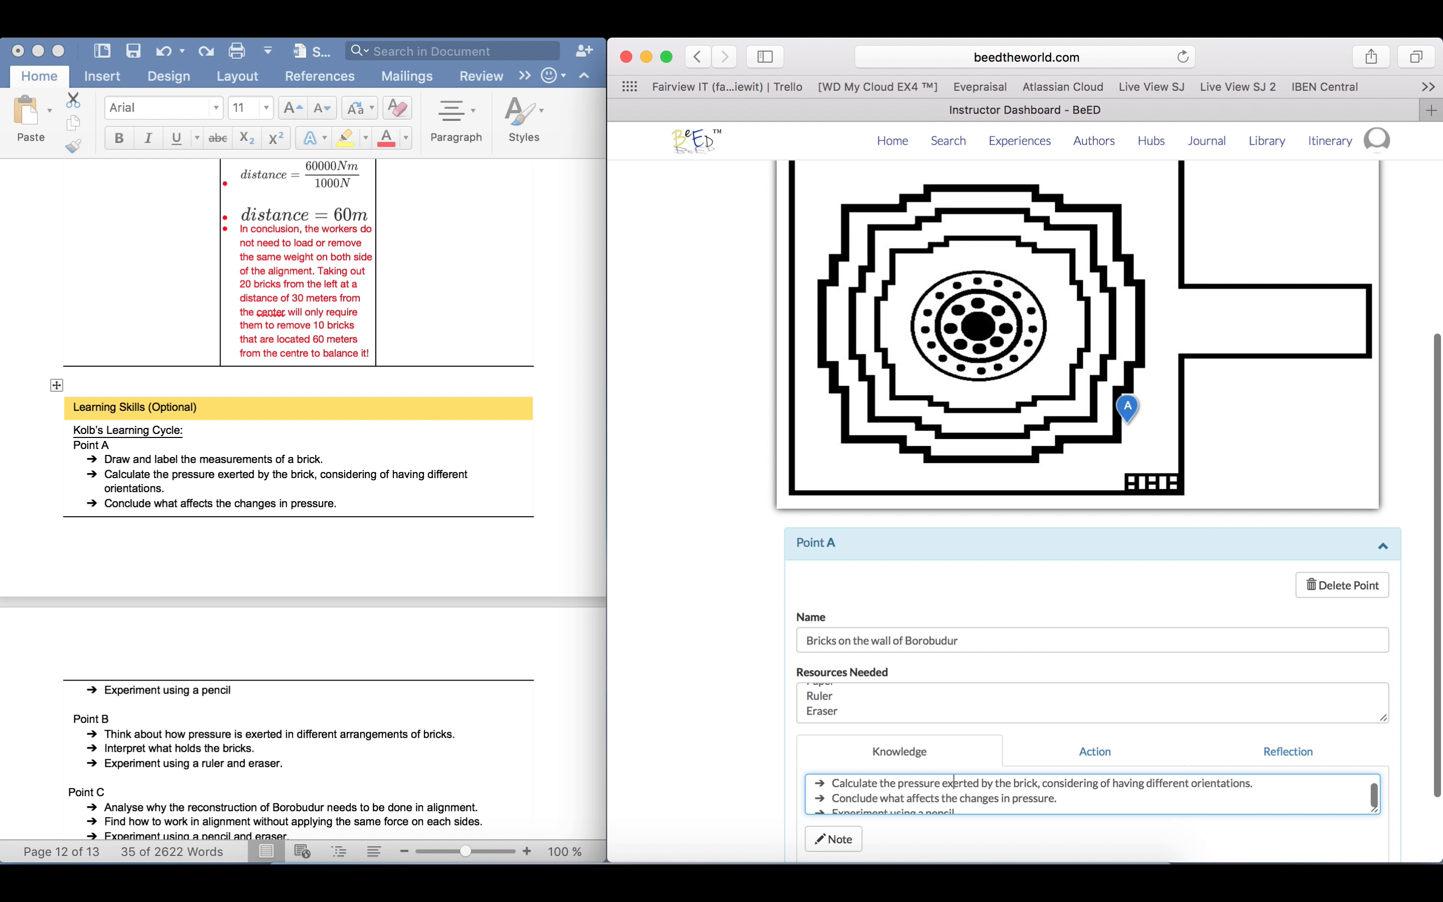
{"action": "left_click", "coordinate": [704, 686]}
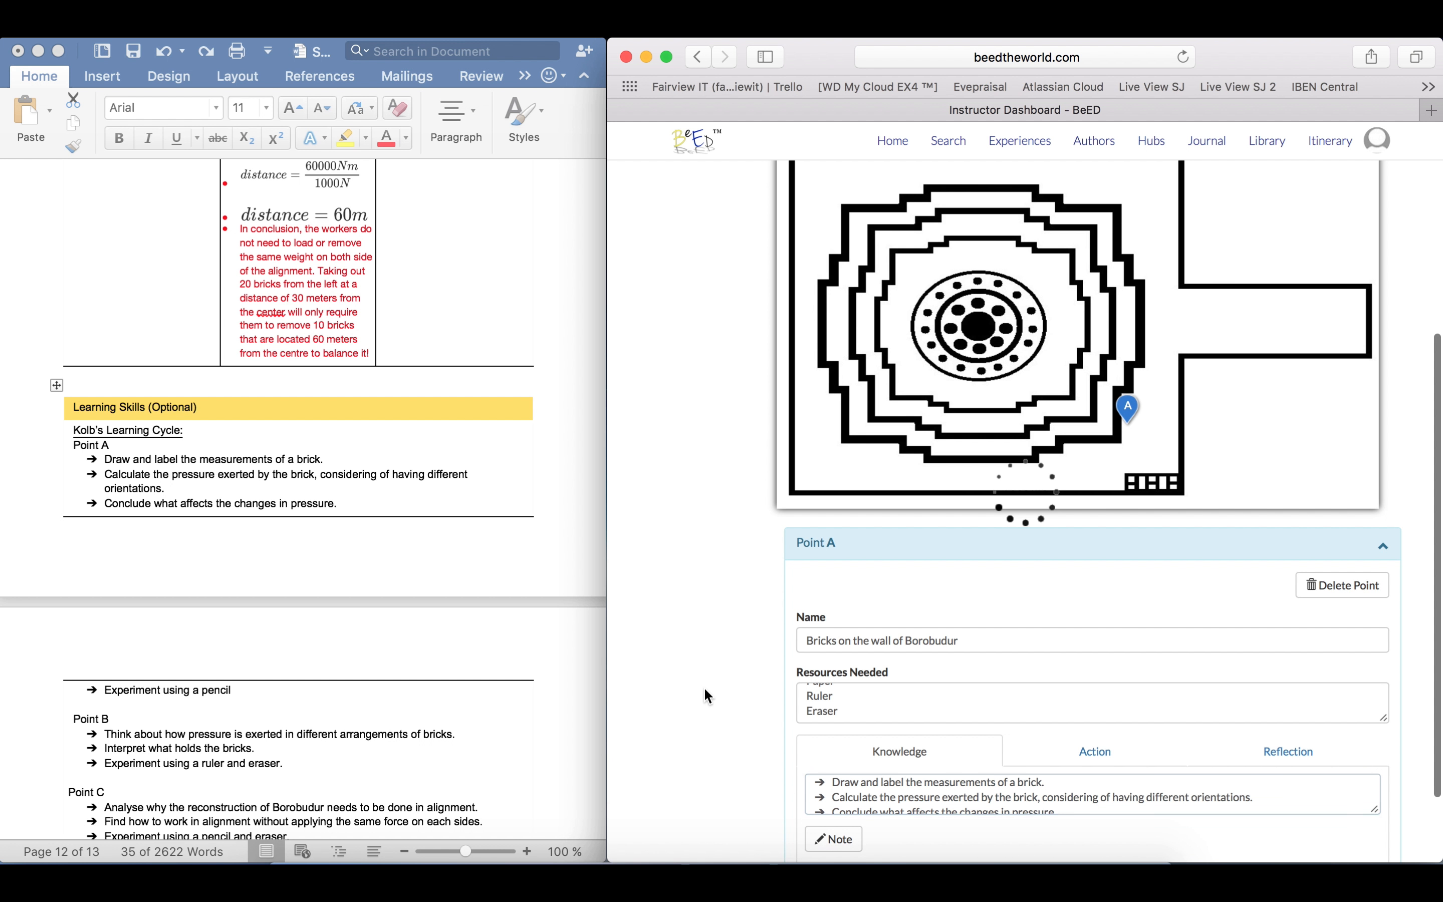
In Word, find the planner's "Point A - Bricks on the wall of Borobudur" table with its three phase columns
{"action": "scroll", "coordinate": [533, 358], "scroll_direction": "up", "scroll_amount": 20}
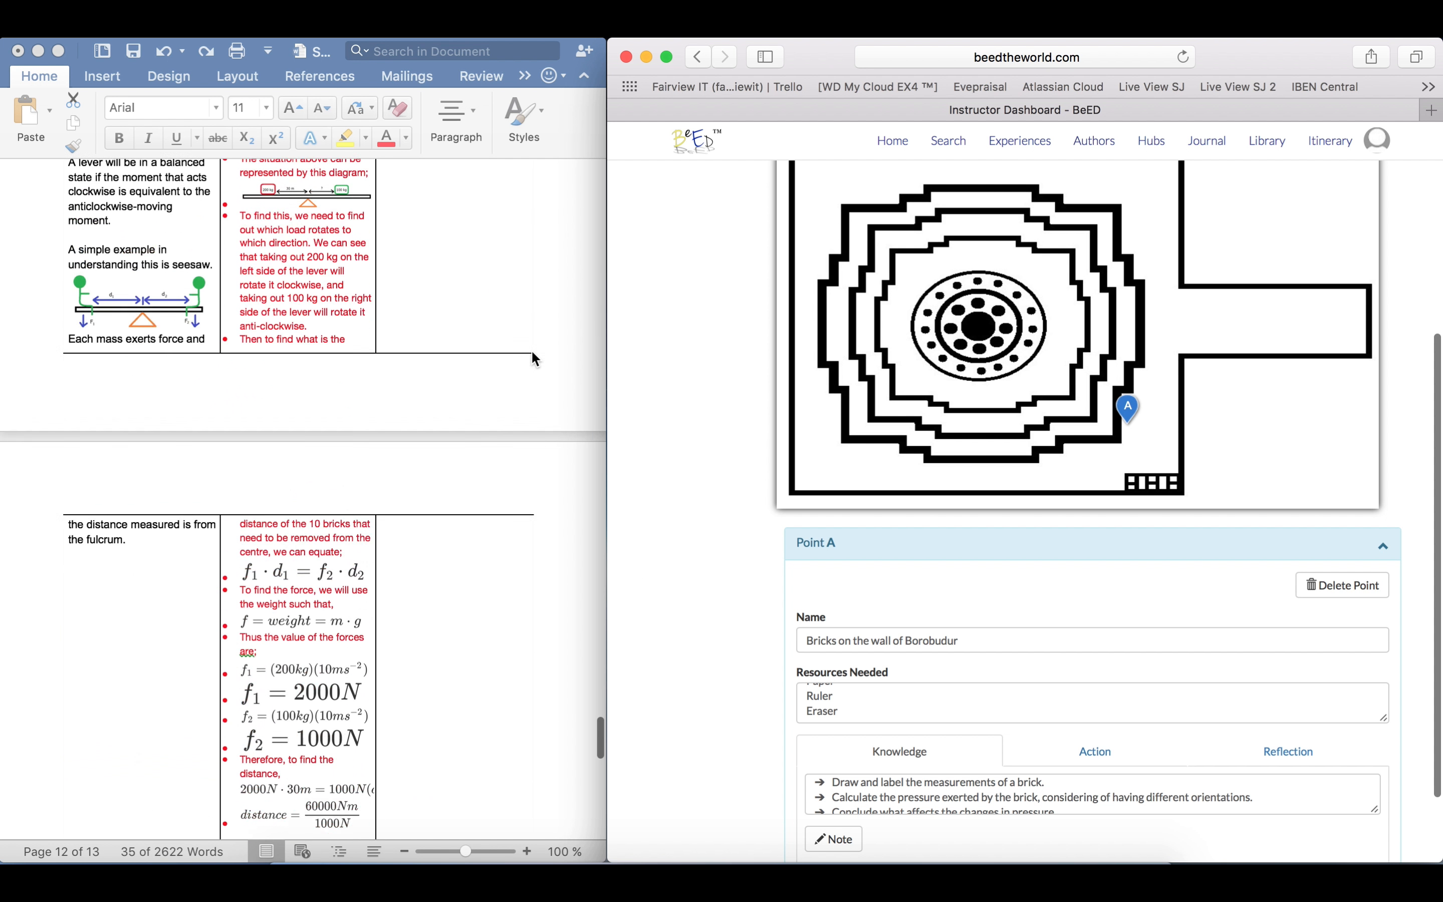
{"action": "scroll", "coordinate": [533, 357], "scroll_direction": "up", "scroll_amount": 20}
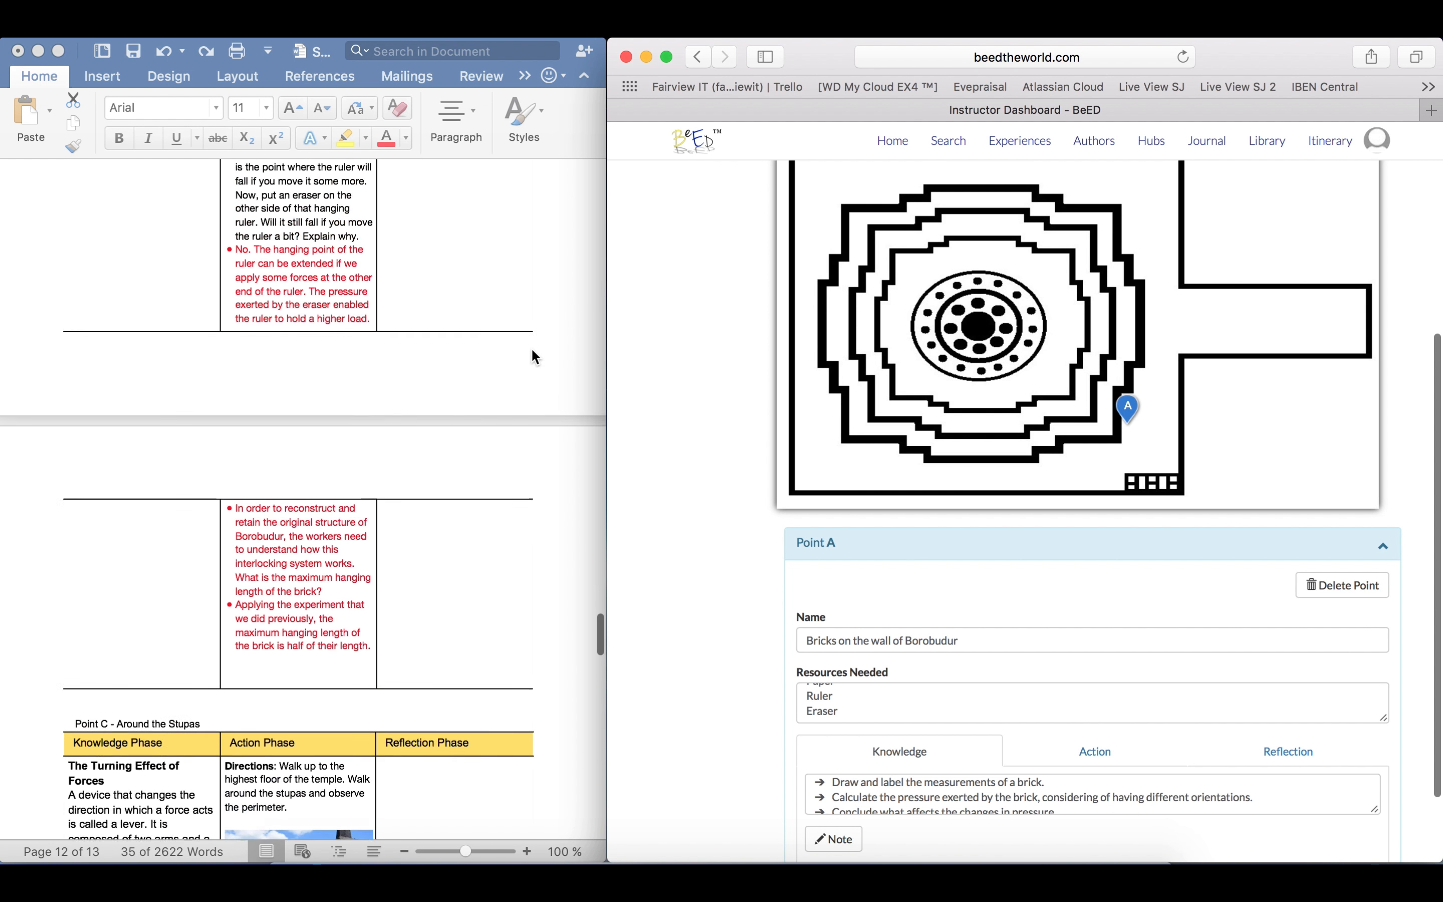
{"action": "scroll", "coordinate": [532, 357], "scroll_direction": "up", "scroll_amount": 20}
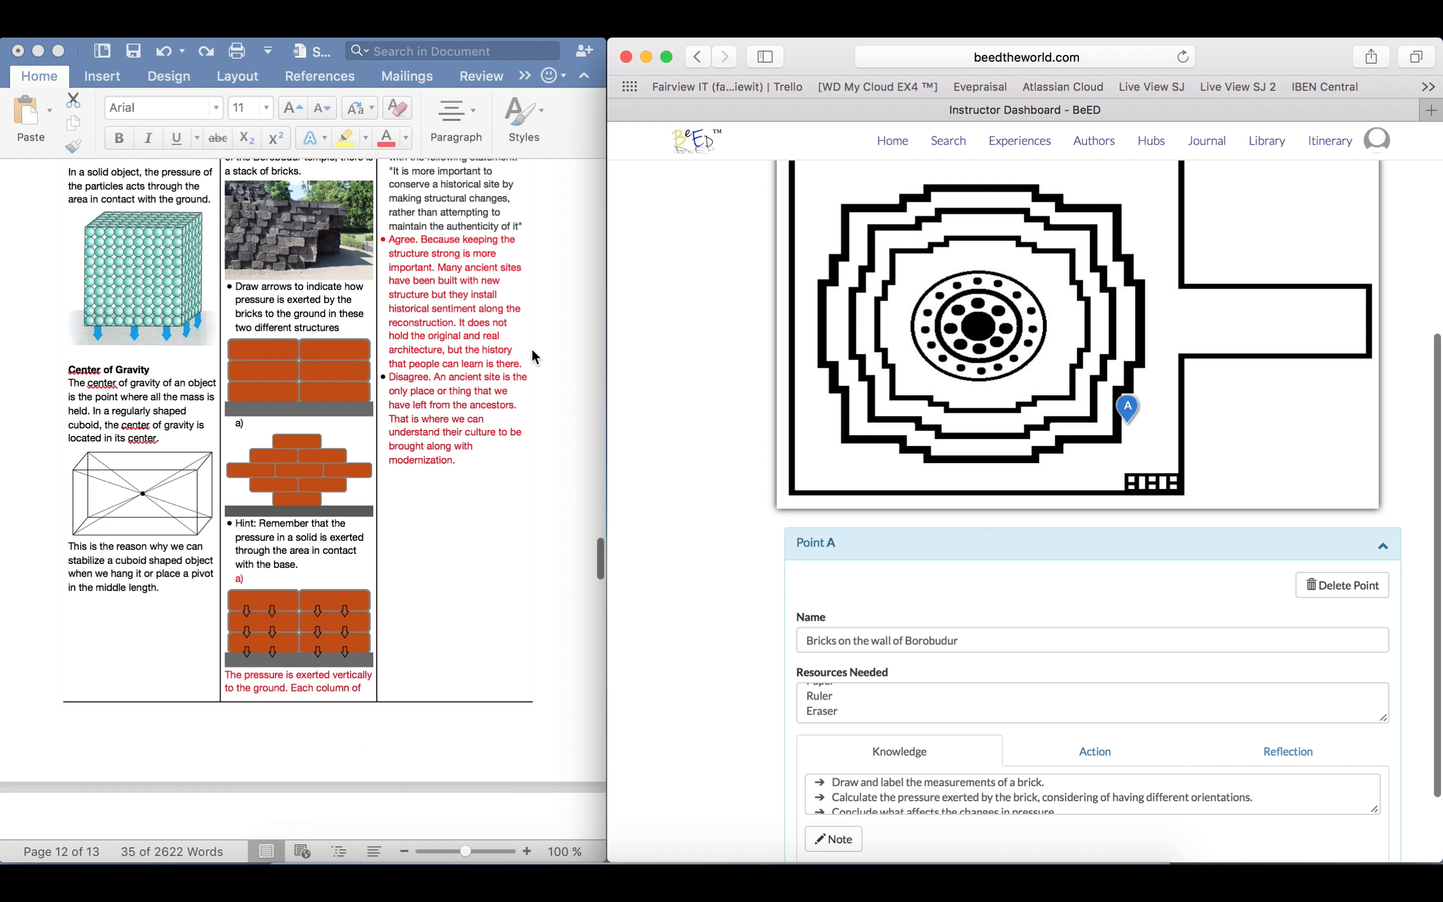
{"action": "scroll", "coordinate": [533, 357], "scroll_direction": "up", "scroll_amount": 20}
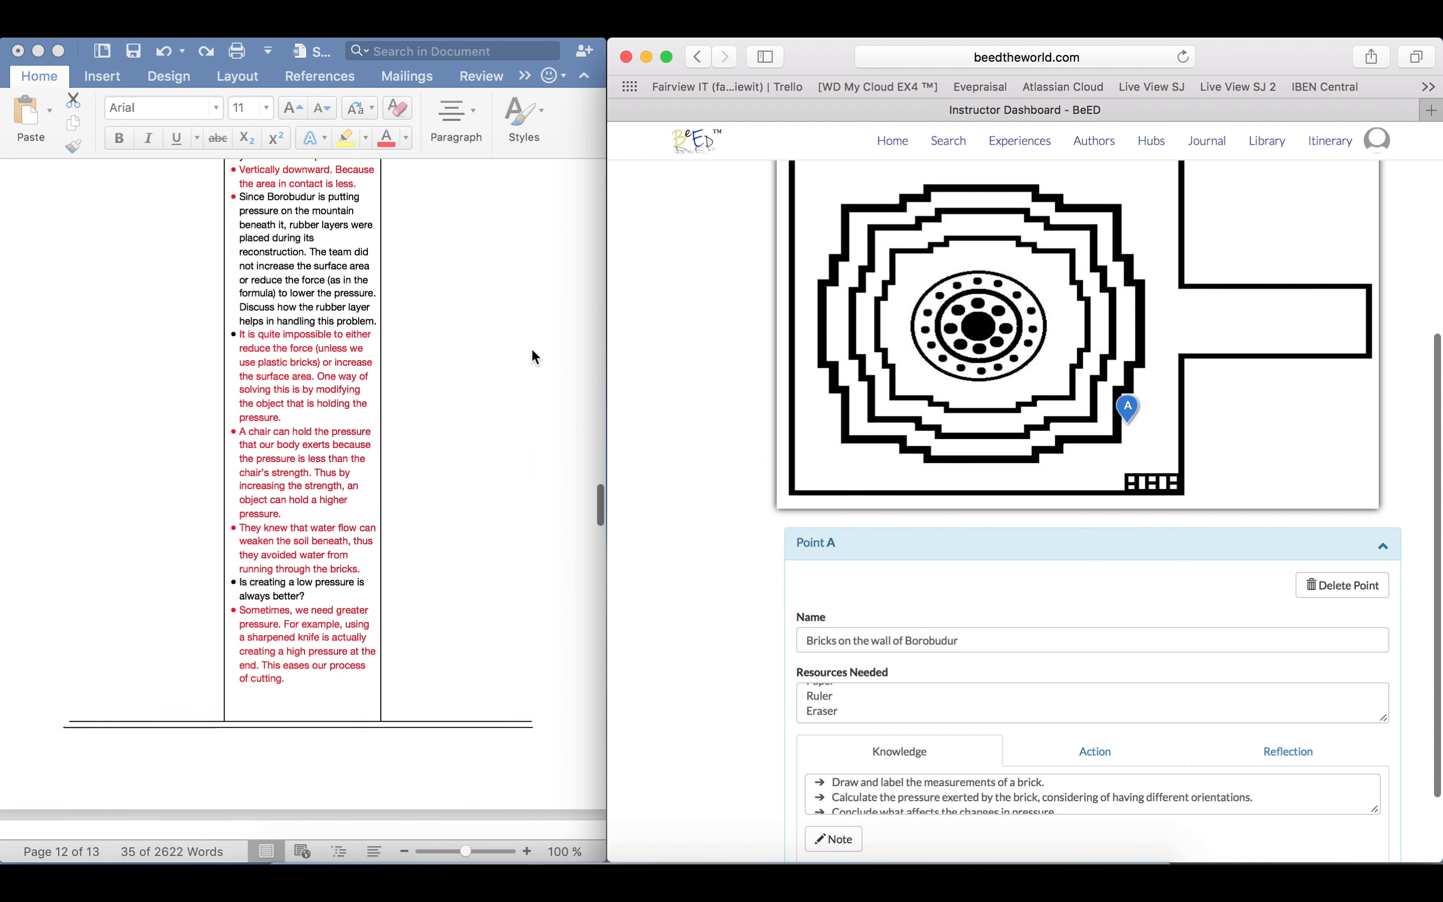
{"action": "scroll", "coordinate": [532, 357], "scroll_direction": "up", "scroll_amount": 20}
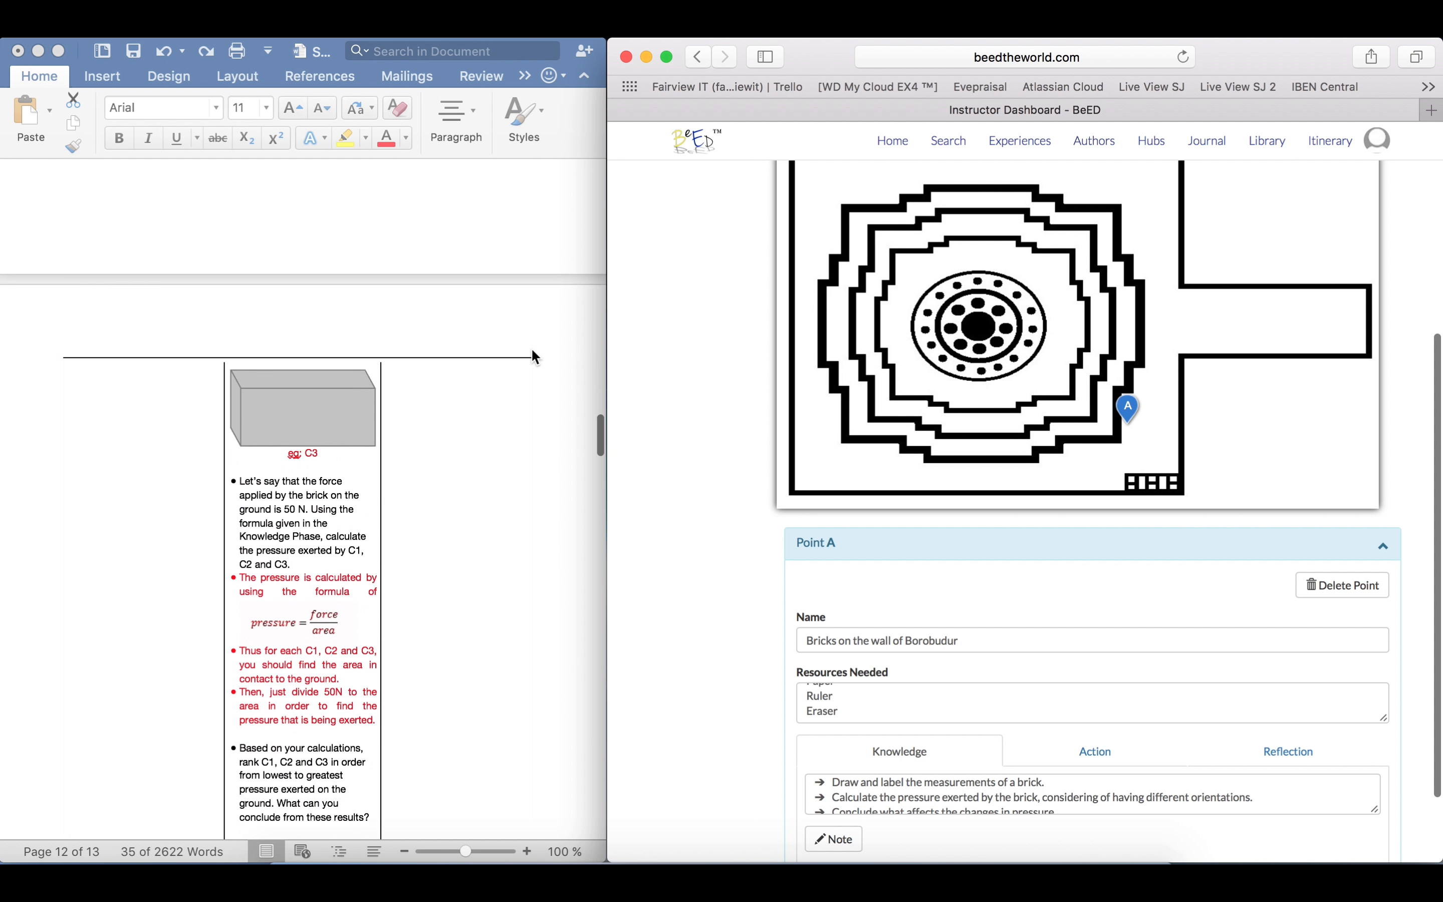
{"action": "scroll", "coordinate": [533, 356], "scroll_direction": "up", "scroll_amount": 15}
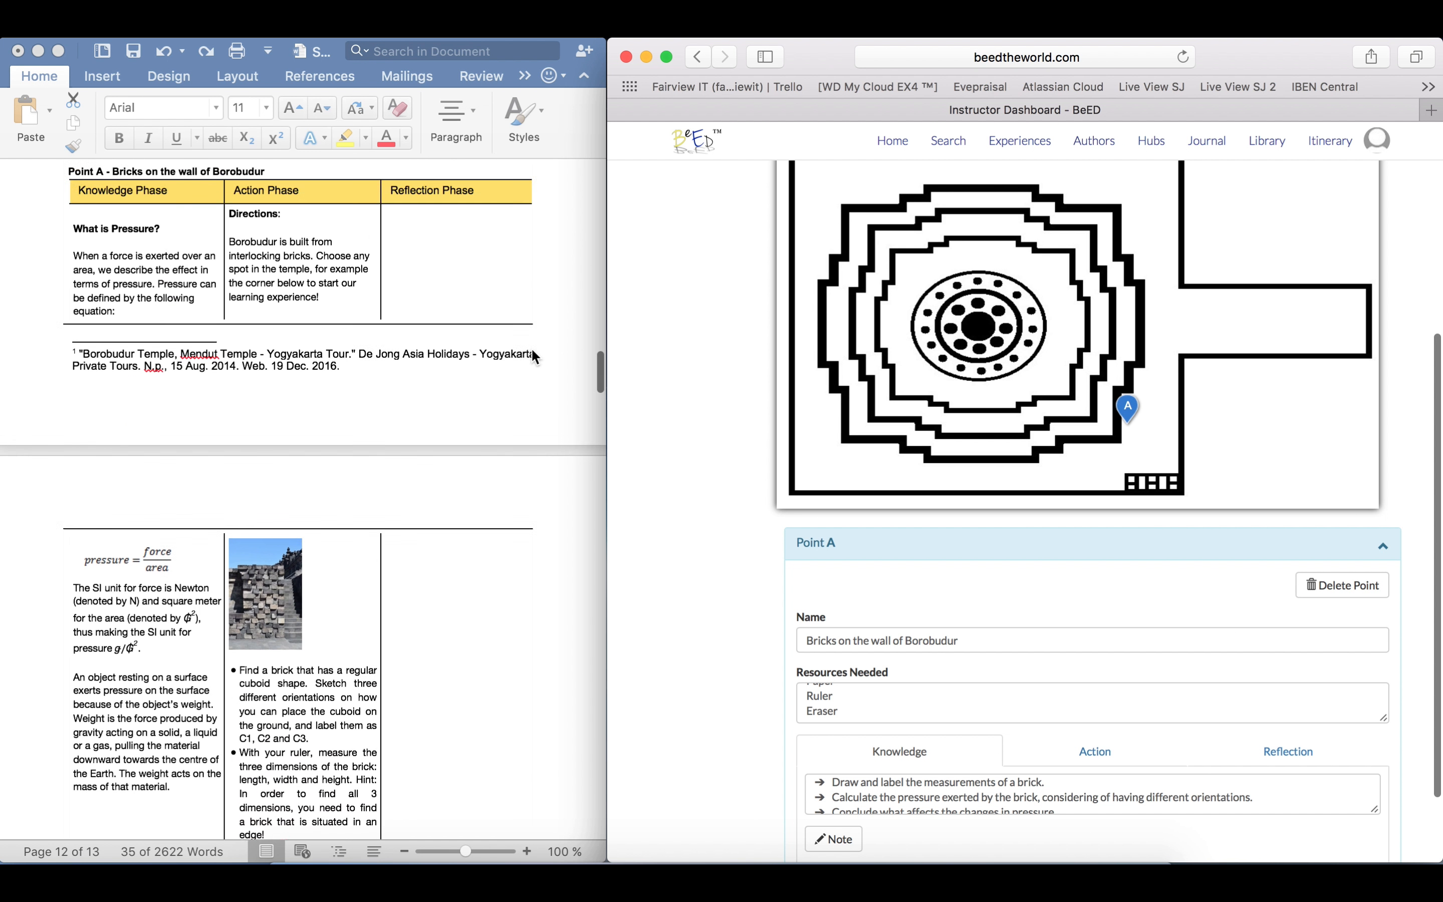
{"action": "left_click", "coordinate": [533, 356]}
{"action": "scroll", "coordinate": [533, 357], "scroll_direction": "down", "scroll_amount": 4}
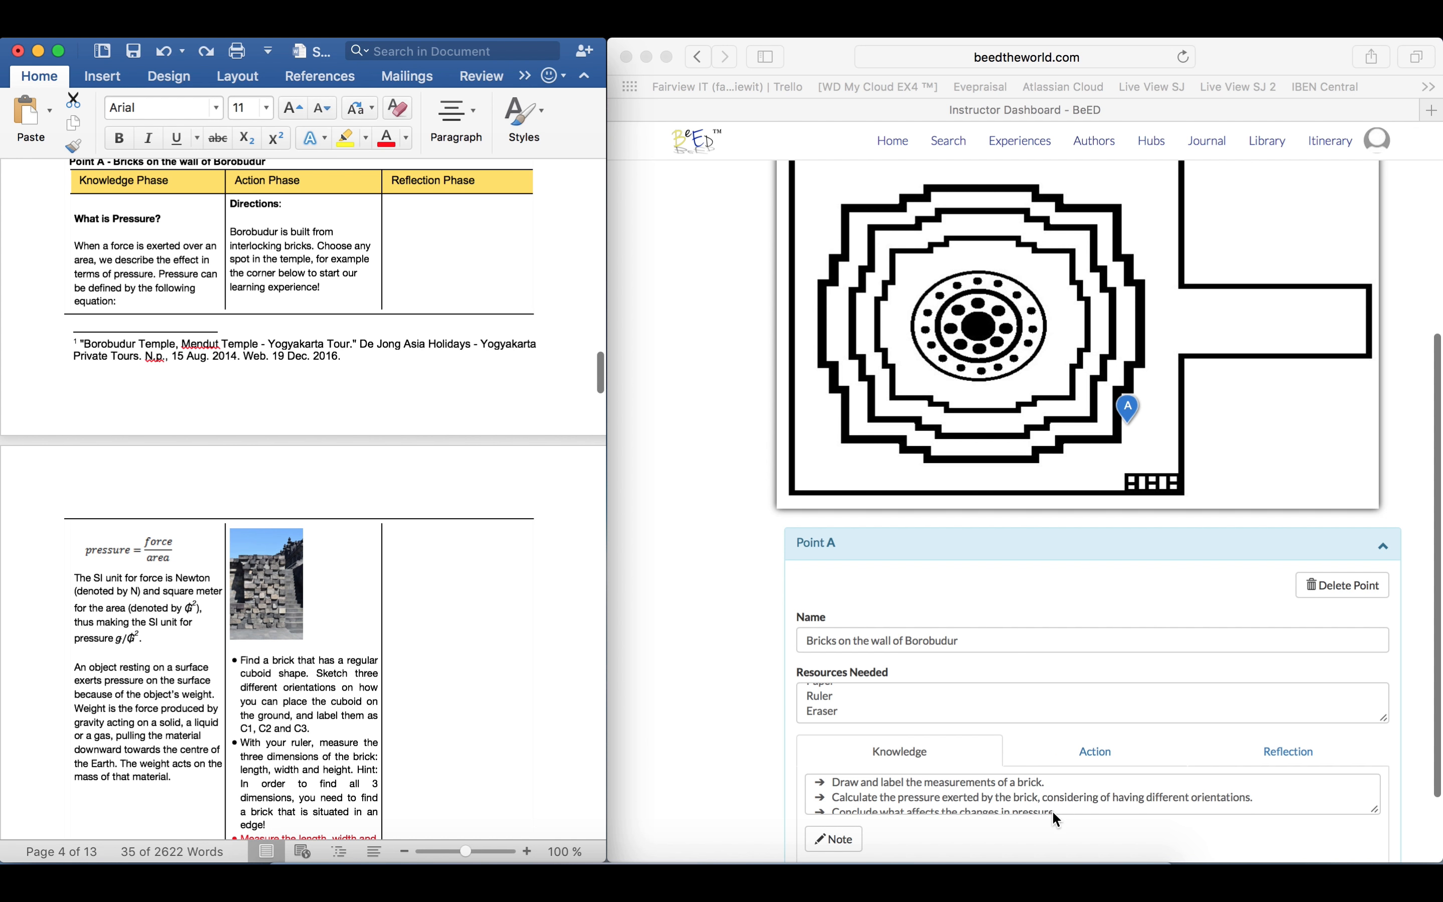
Compare Point A's Knowledge, Action and Reflection phases on the Safari dashboard with the matching columns in the Word planner
{"action": "left_click", "coordinate": [1436, 721]}
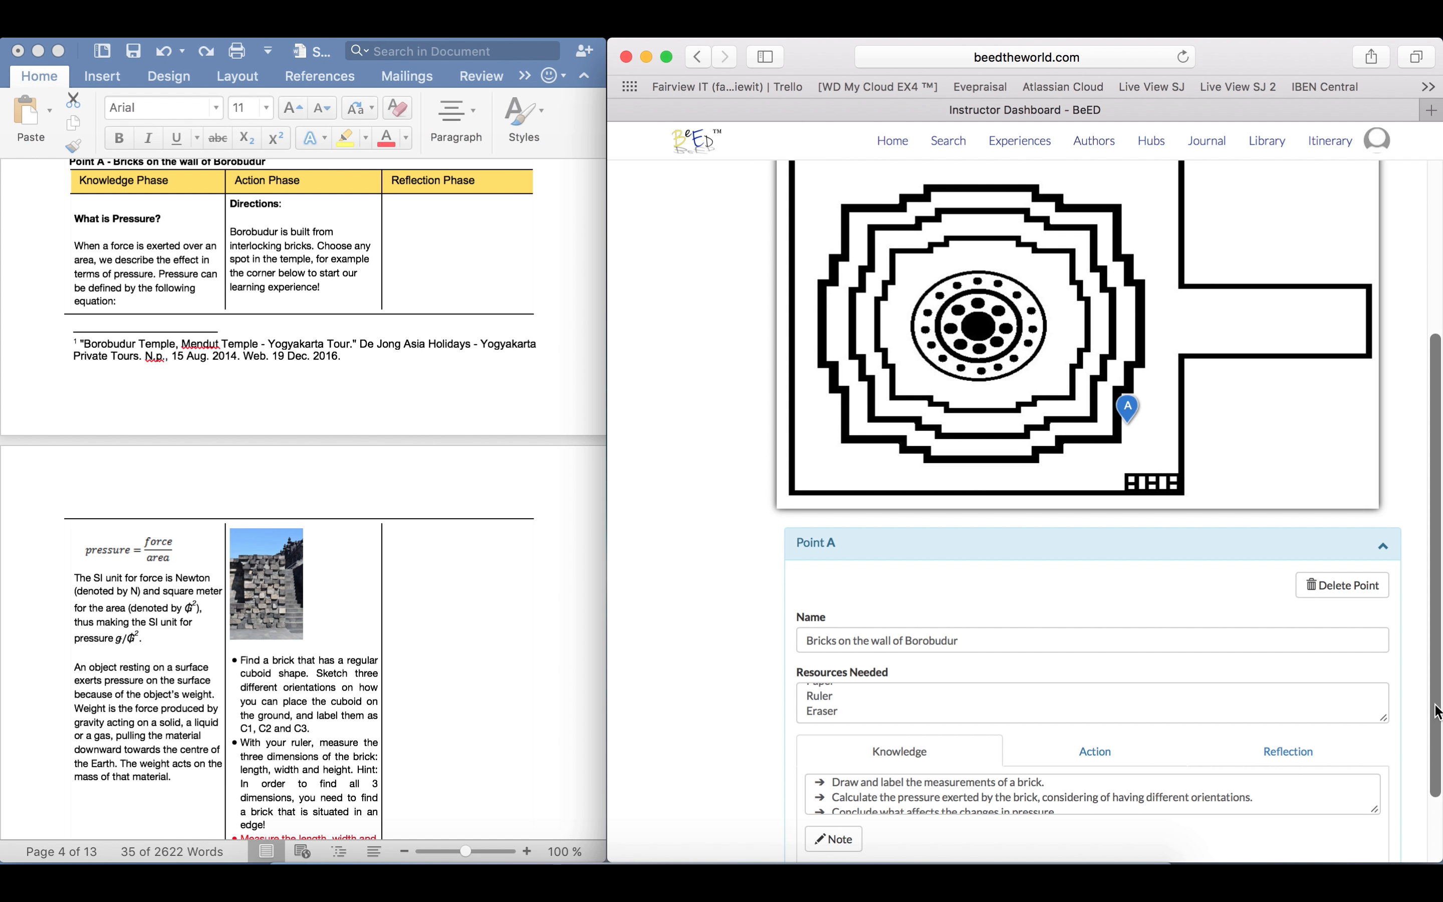
{"action": "left_click_drag", "start_coordinate": [1437, 722], "coordinate": [1438, 760]}
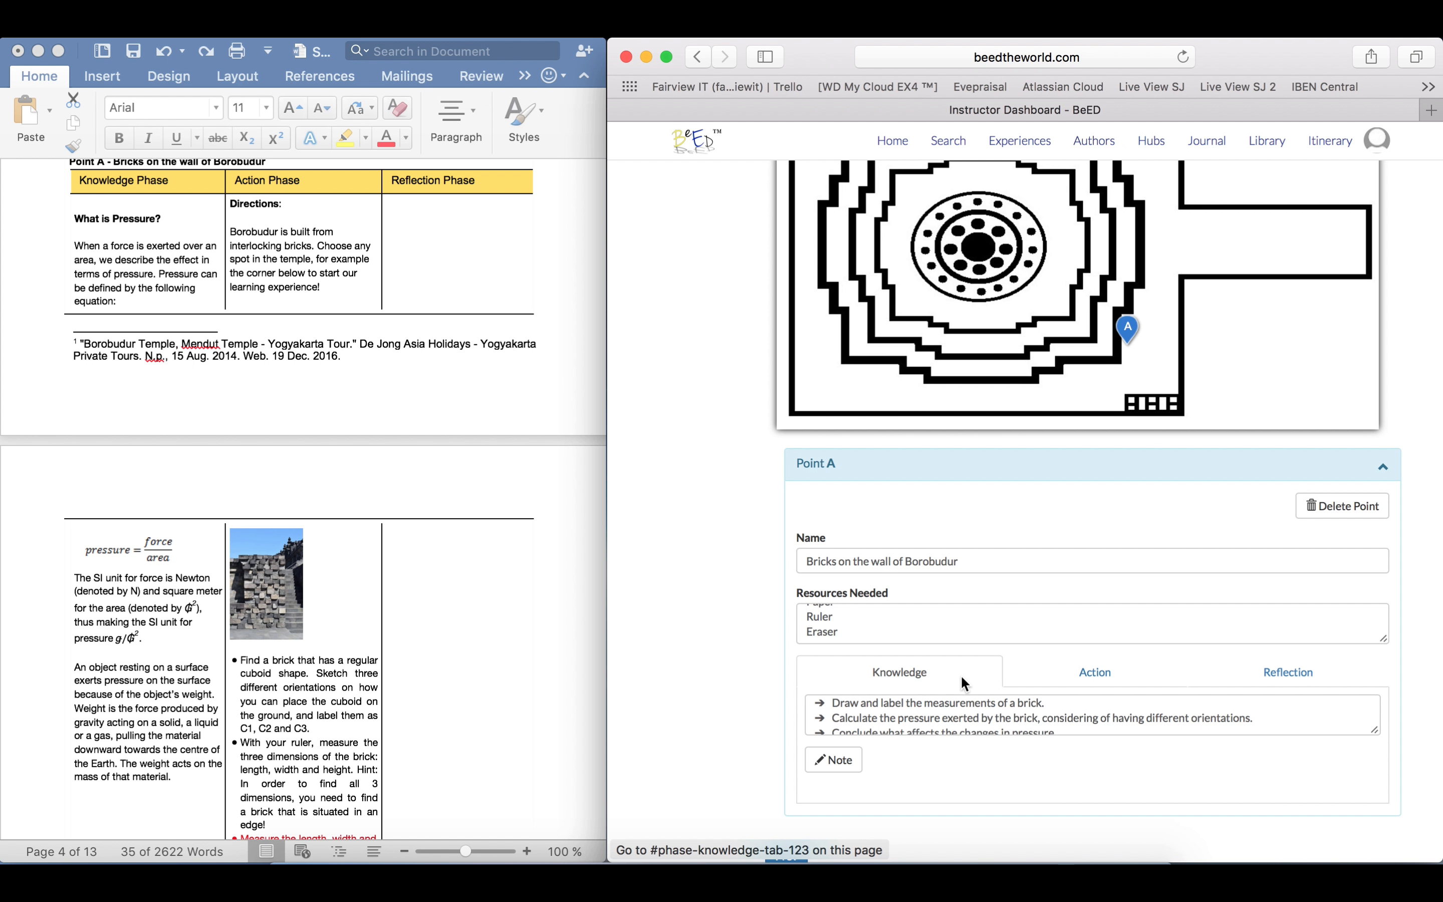
{"action": "left_click", "coordinate": [1046, 676]}
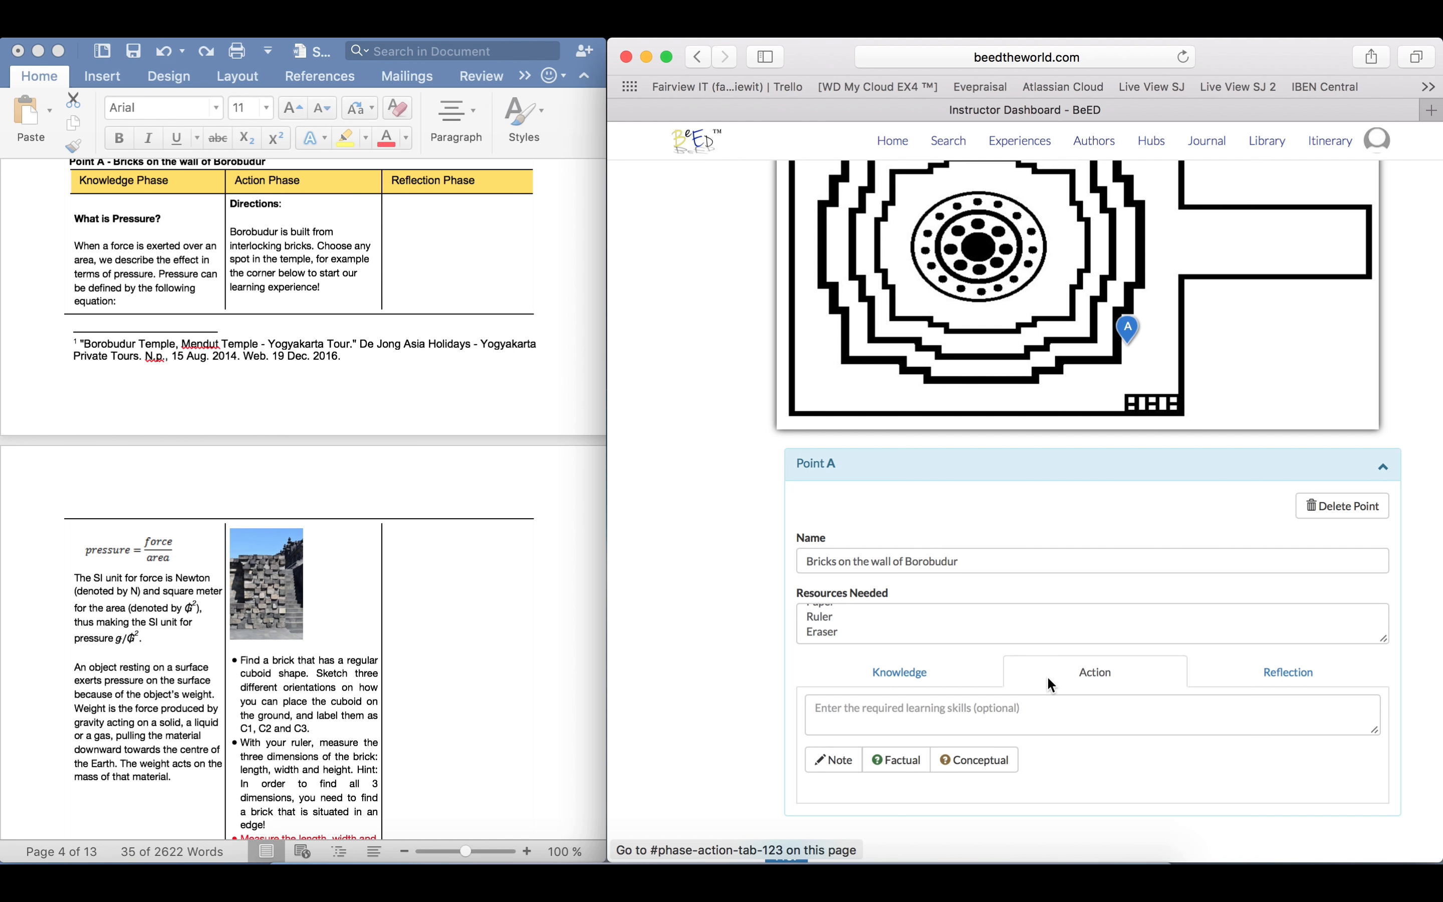
{"action": "left_click", "coordinate": [1233, 683]}
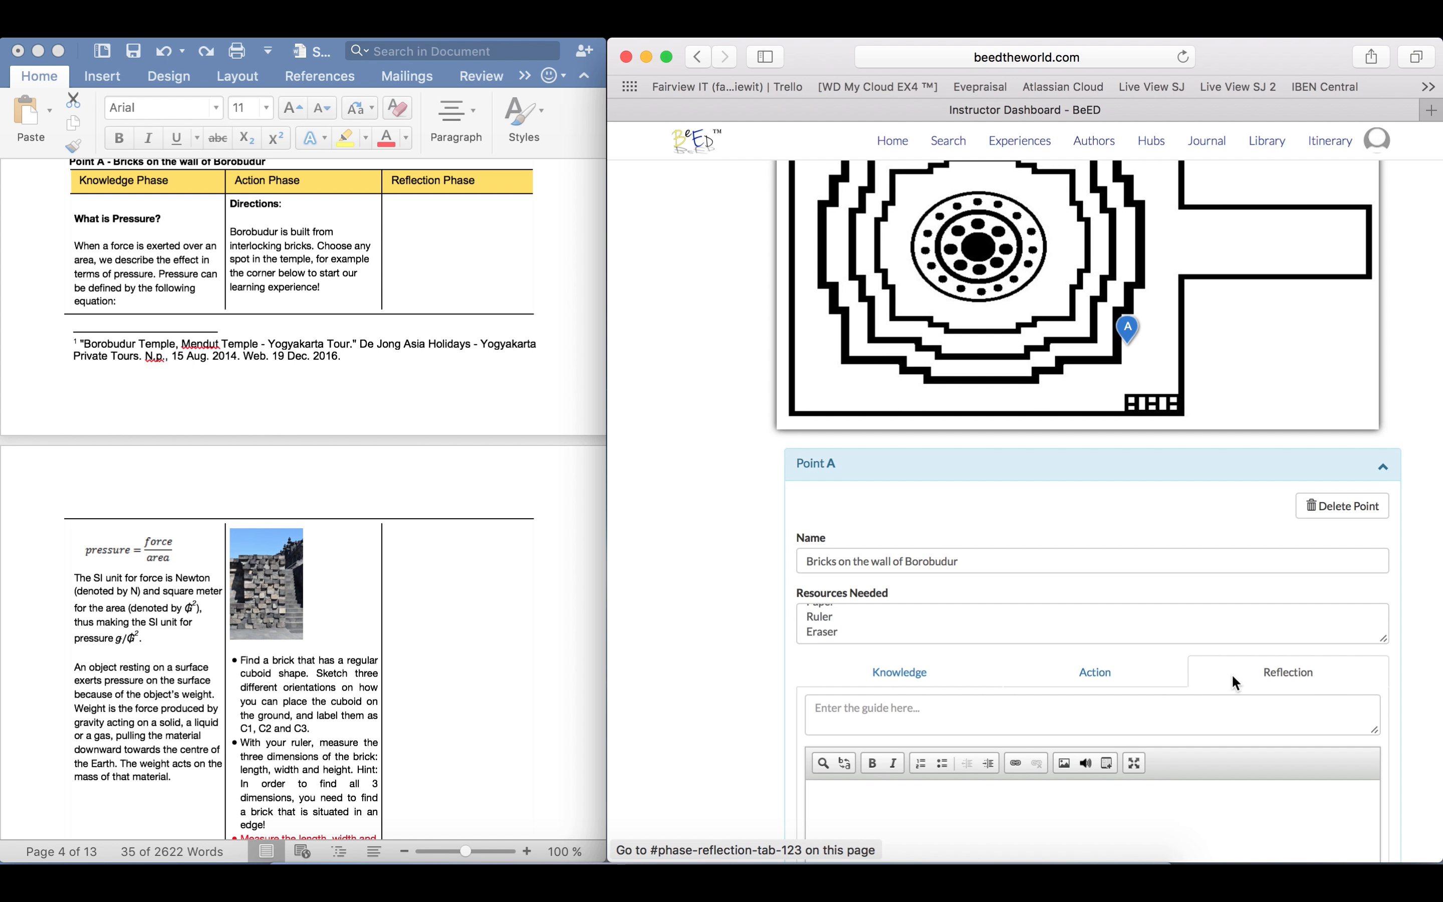
{"action": "left_click", "coordinate": [928, 679]}
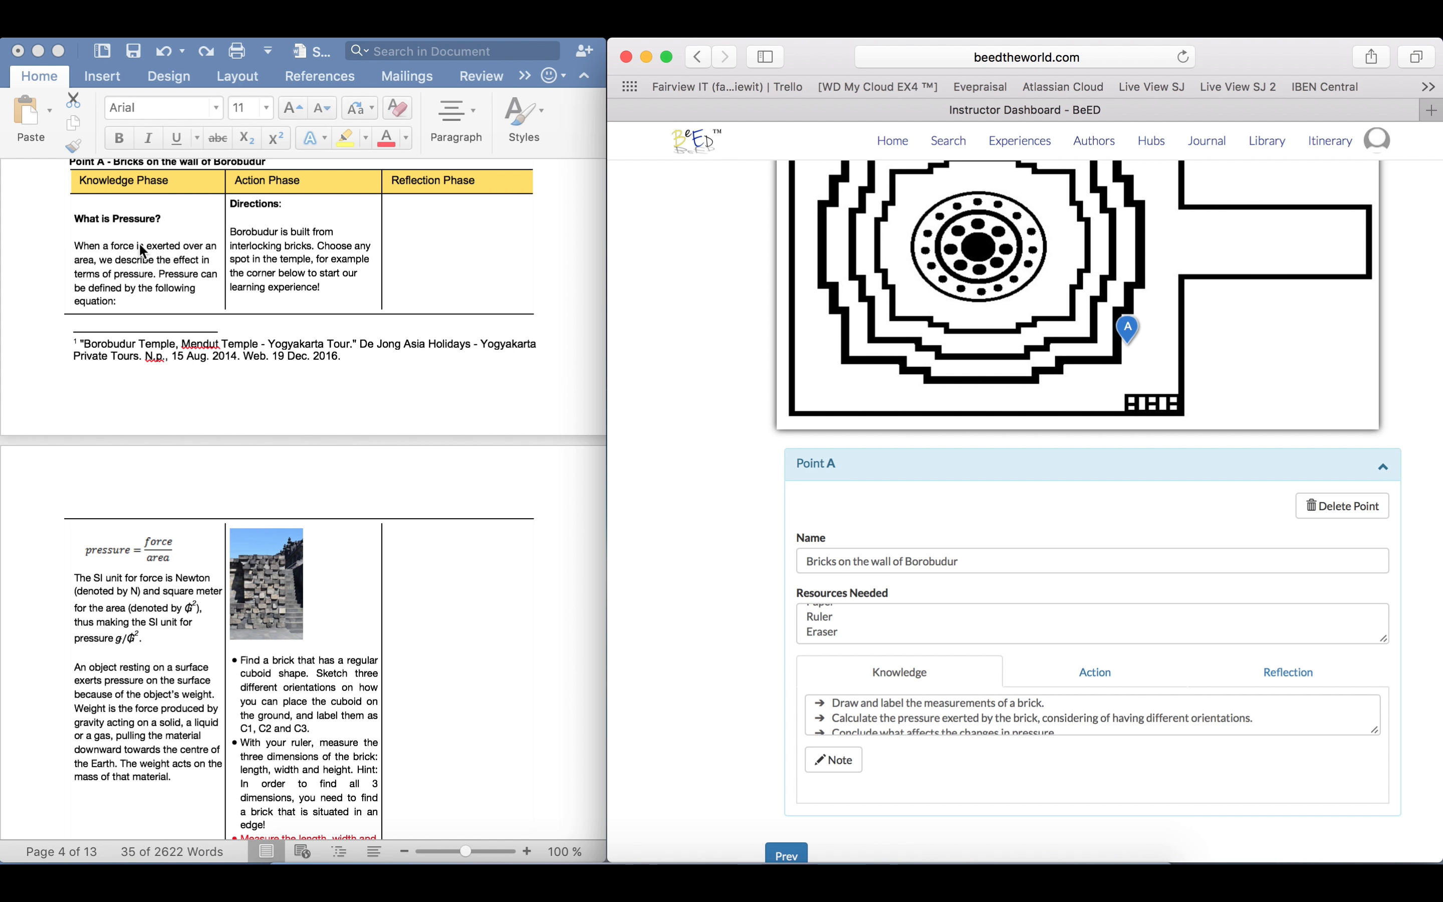
{"action": "left_click", "coordinate": [127, 179]}
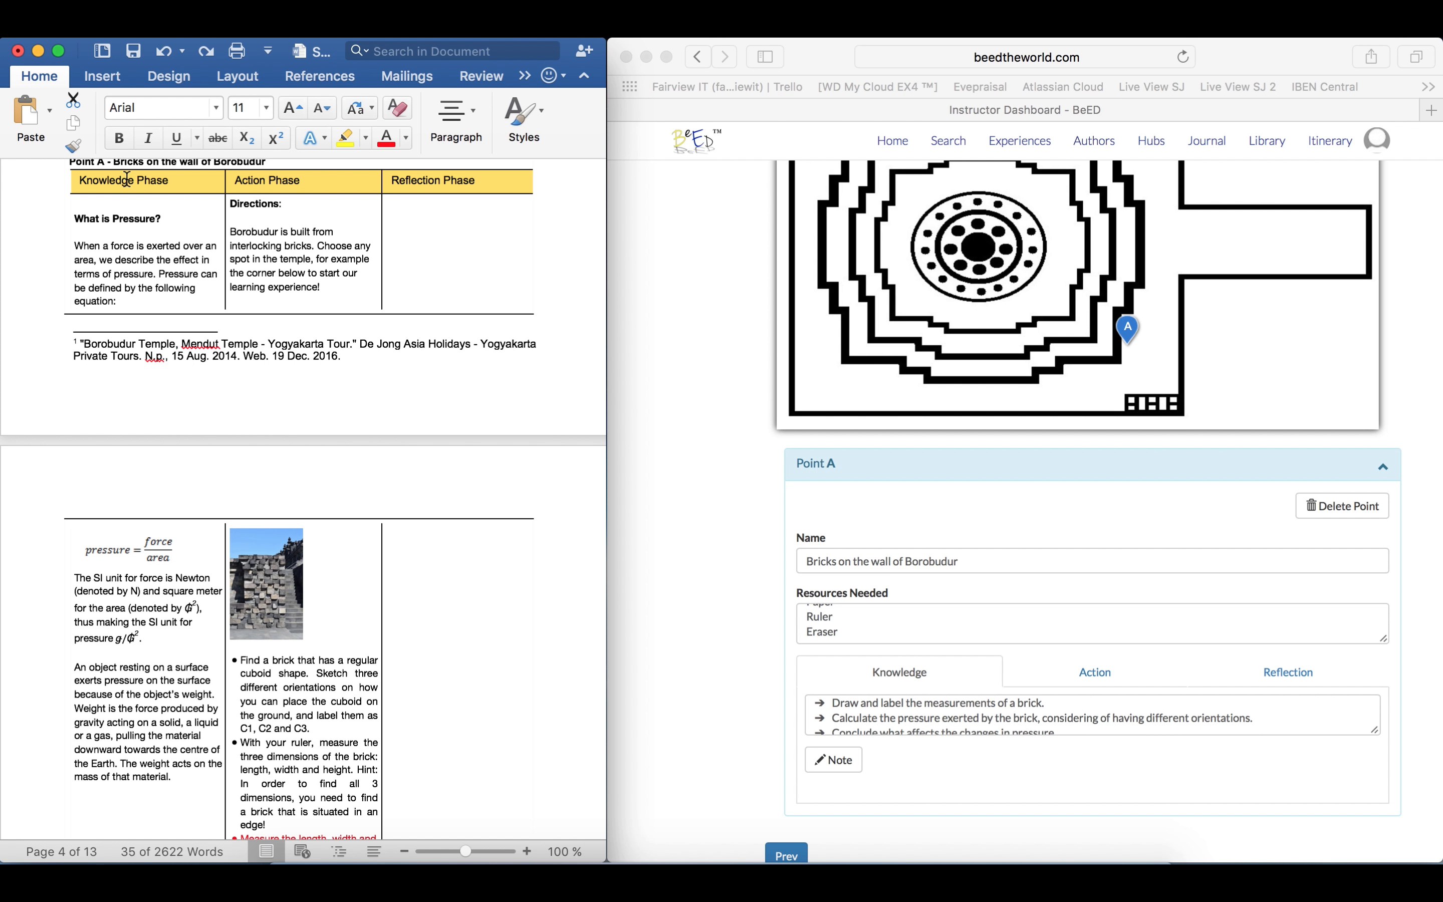
{"action": "left_click", "coordinate": [269, 181]}
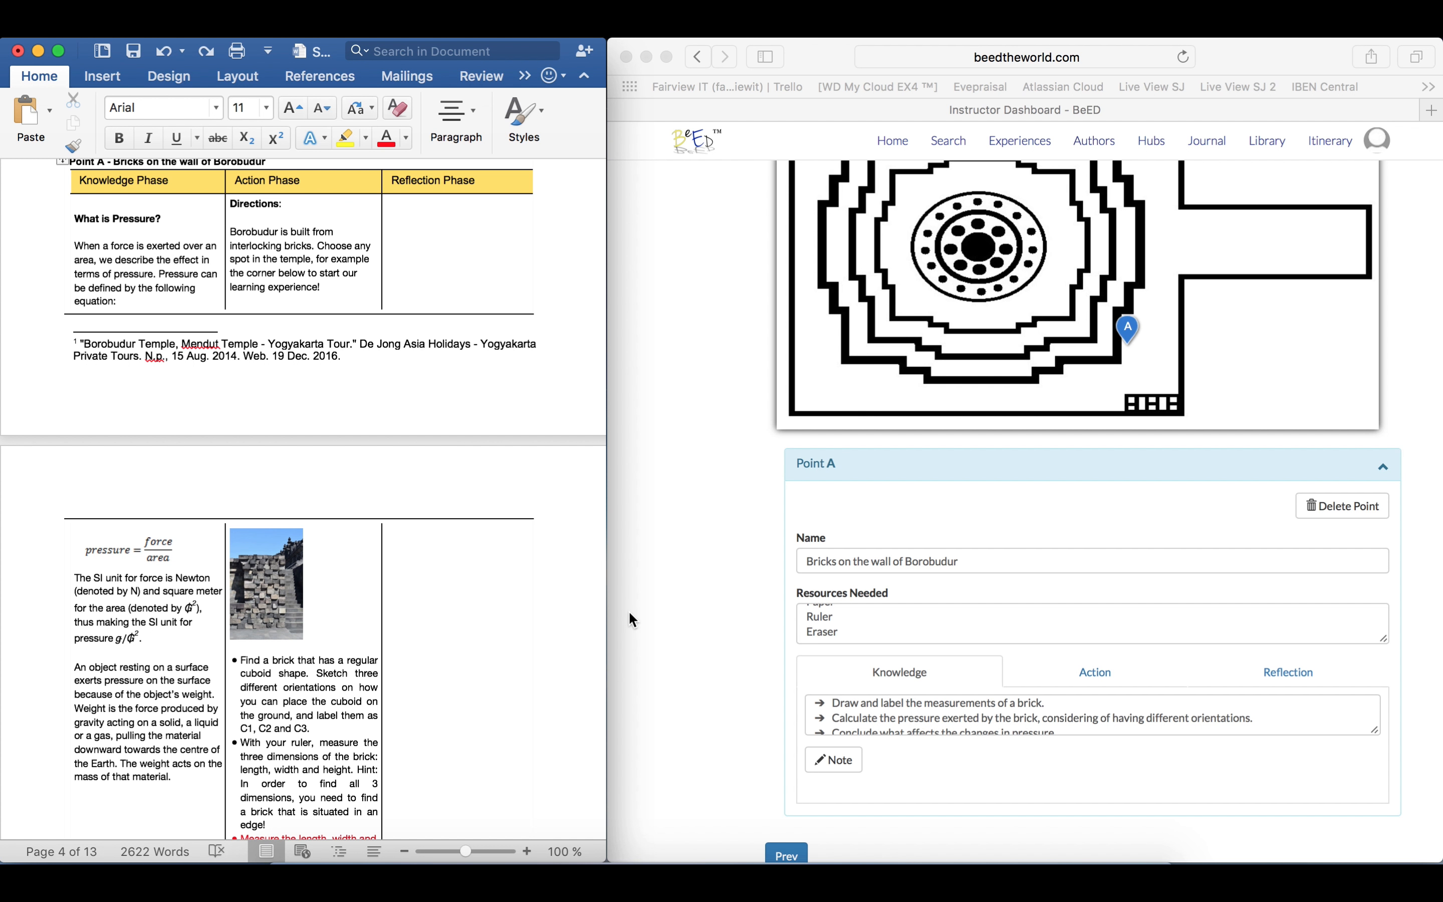
Back in Safari, add a note to Point A's Knowledge phase and bring its empty editor into view
{"action": "left_click", "coordinate": [882, 779]}
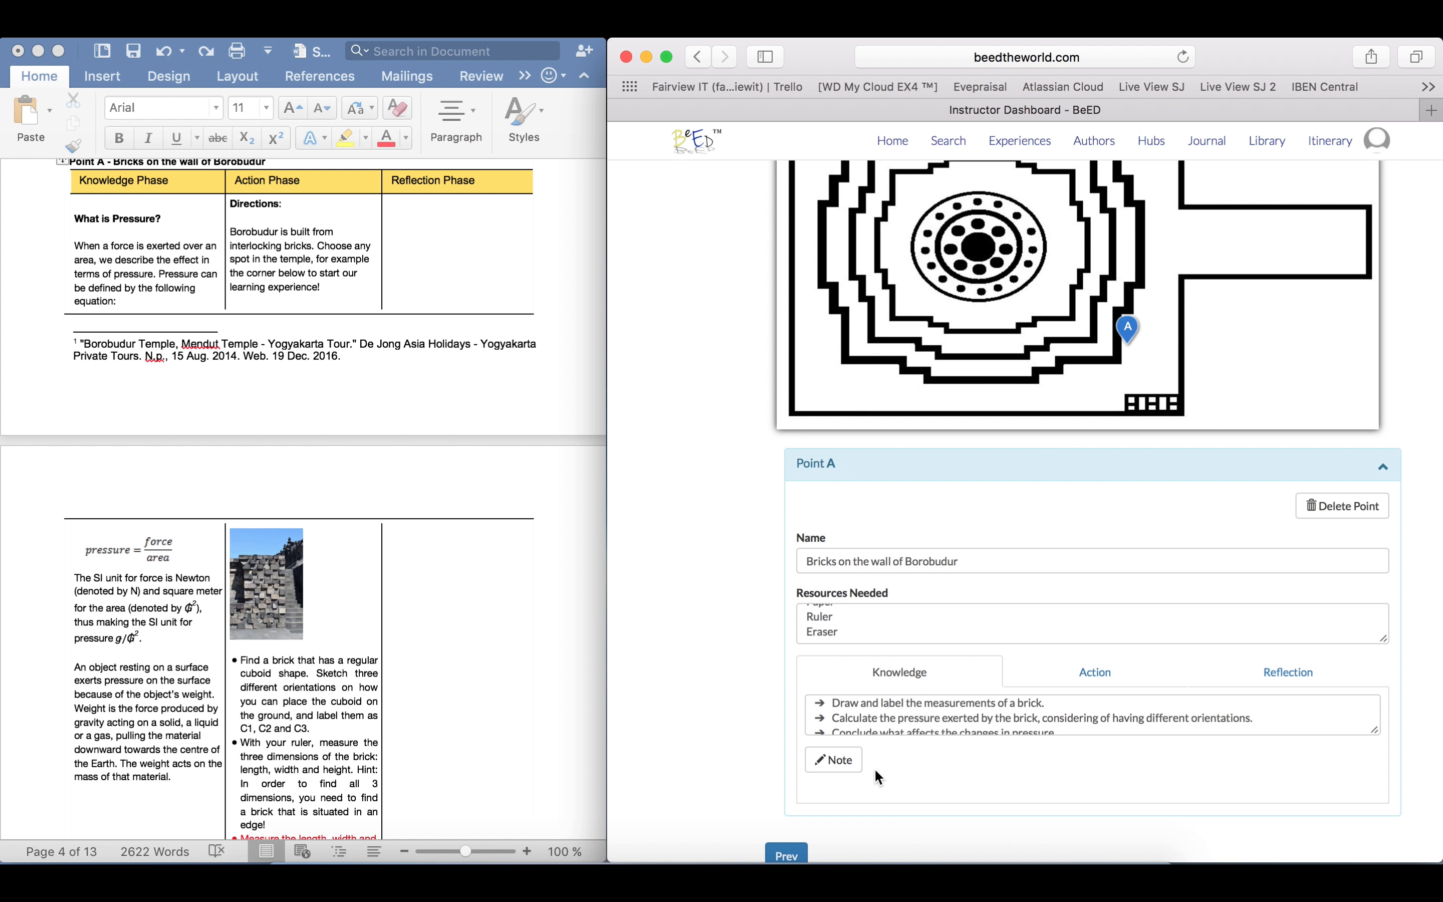
{"action": "left_click", "coordinate": [846, 767]}
{"action": "scroll", "coordinate": [1167, 724], "scroll_direction": "down", "scroll_amount": 2}
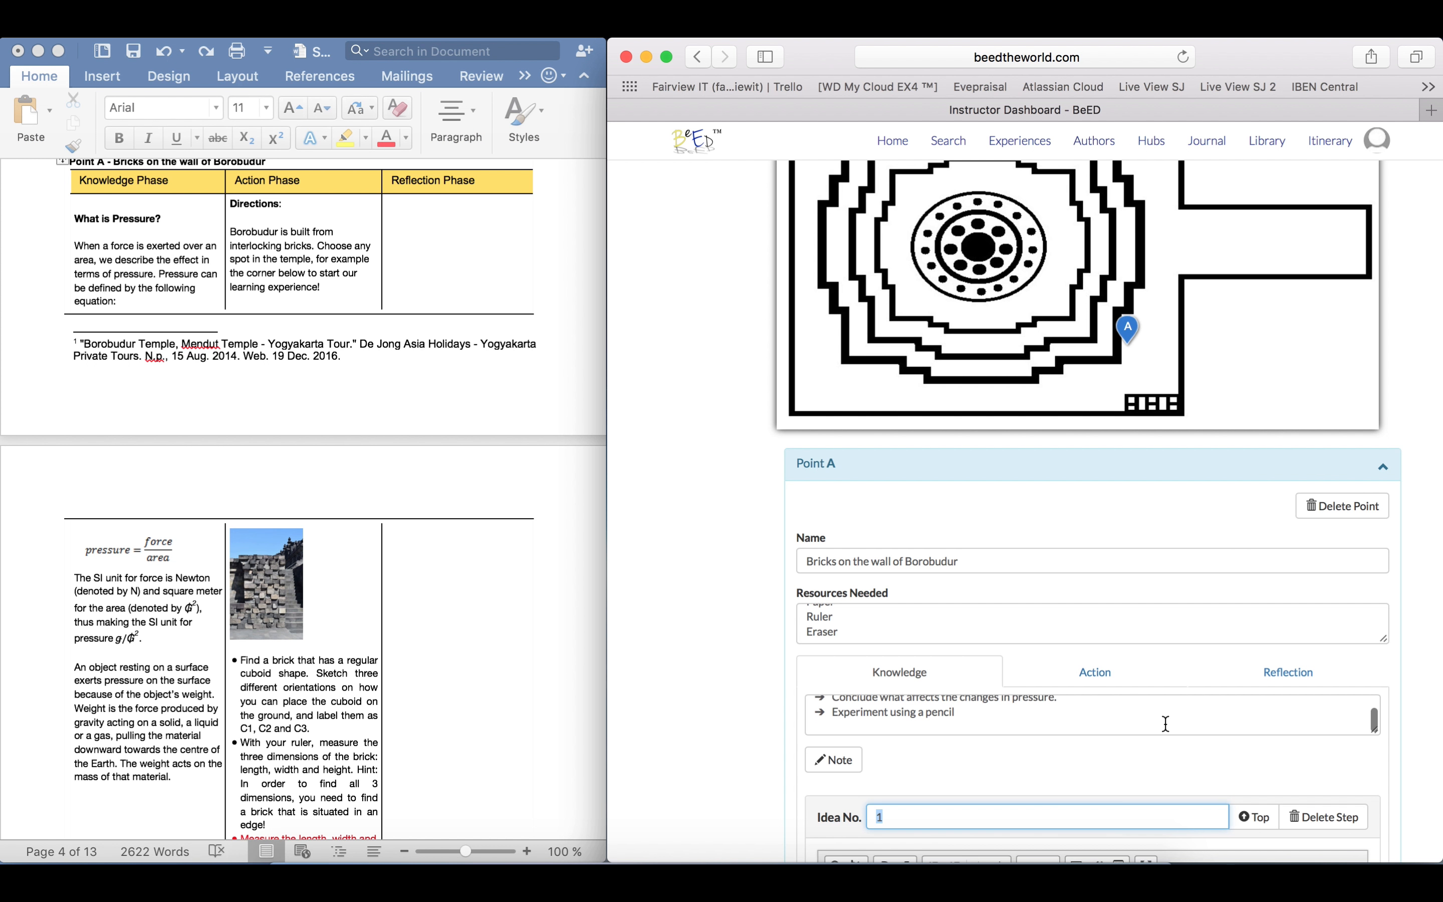
{"action": "scroll", "coordinate": [1433, 675], "scroll_direction": "down", "scroll_amount": 3}
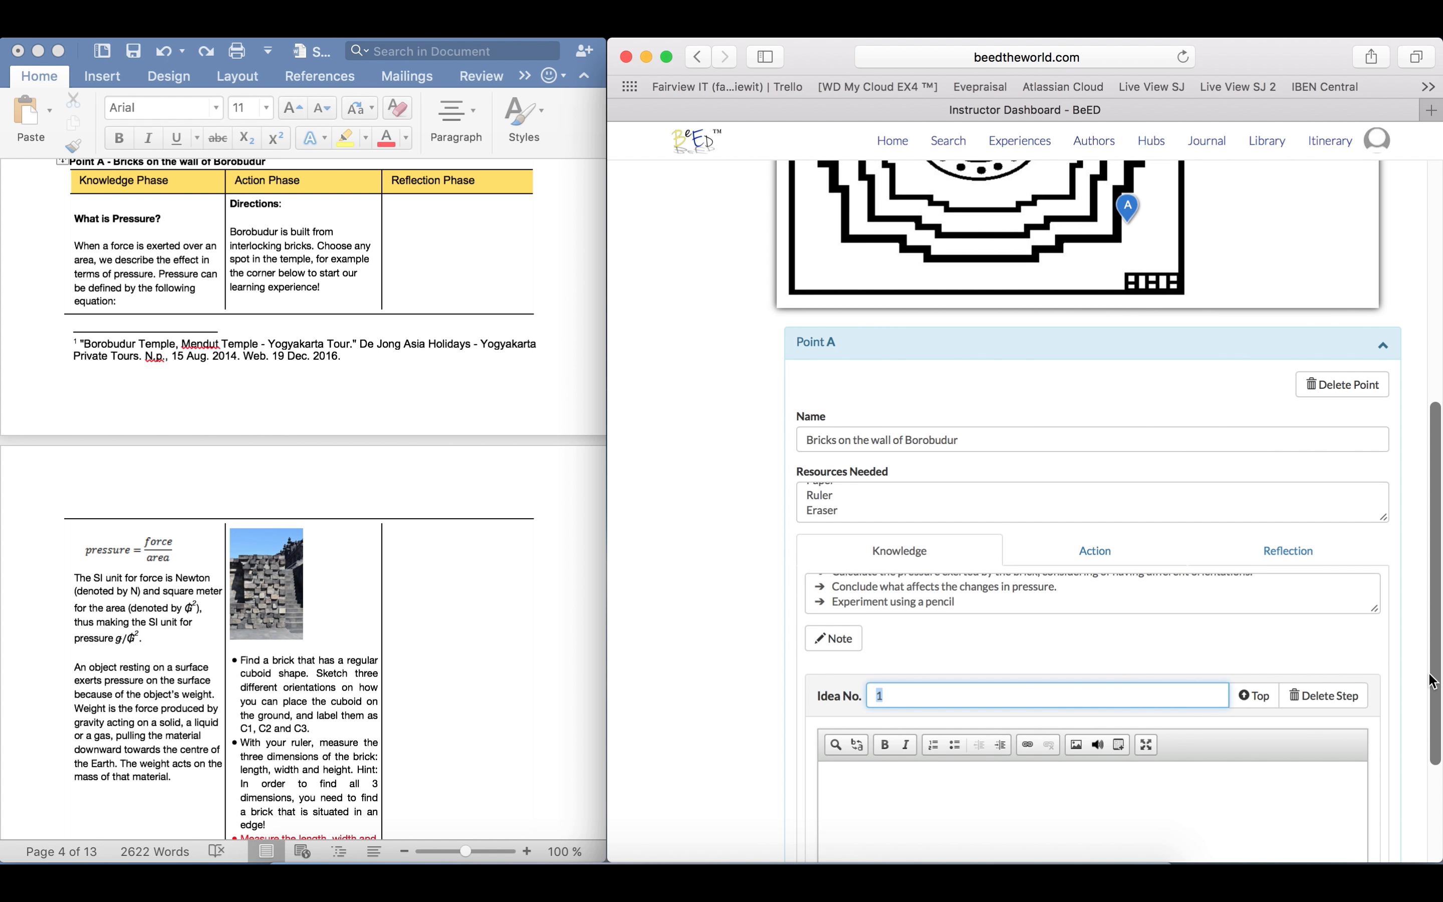
{"action": "scroll", "coordinate": [1431, 678], "scroll_direction": "down", "scroll_amount": 4}
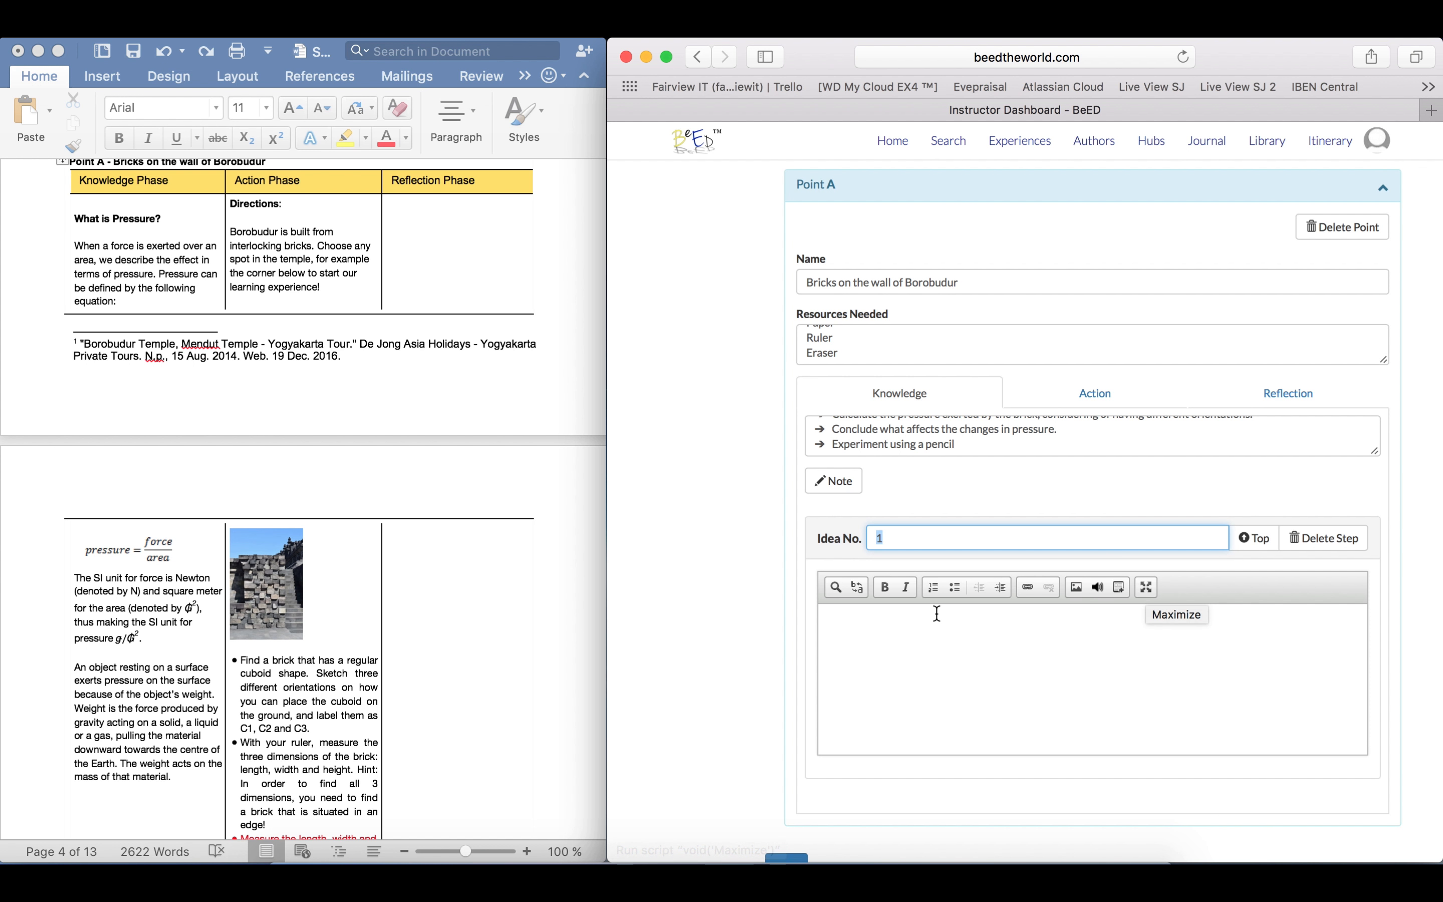
In Word, copy Point A's Knowledge Phase text from "What is Pressure?" through "The weight acts on the mass of that material."
{"action": "left_click", "coordinate": [101, 244]}
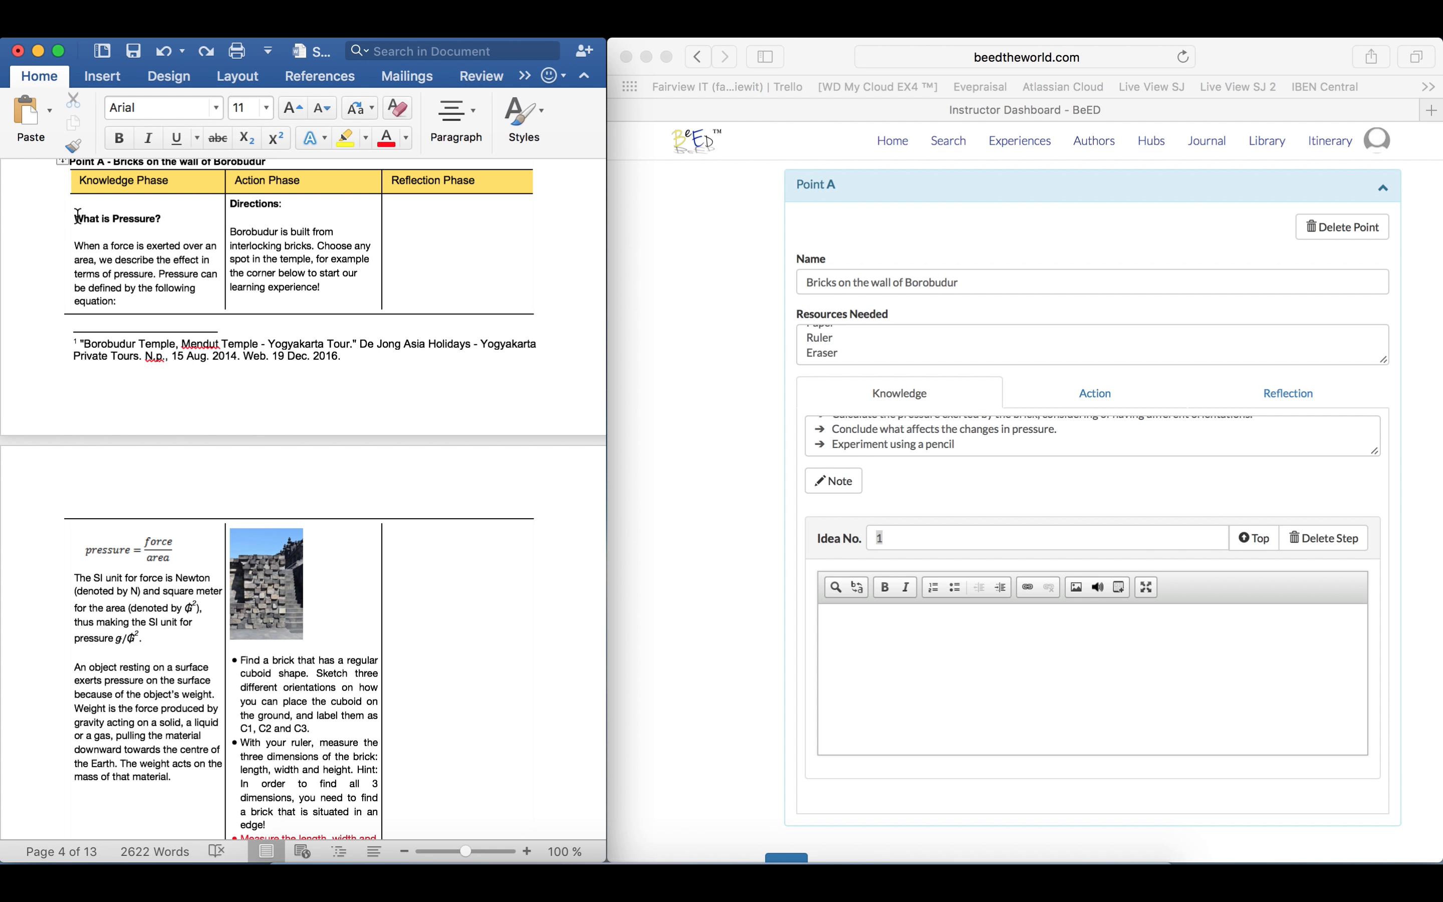
{"action": "left_click_drag", "start_coordinate": [70, 219], "coordinate": [198, 774]}
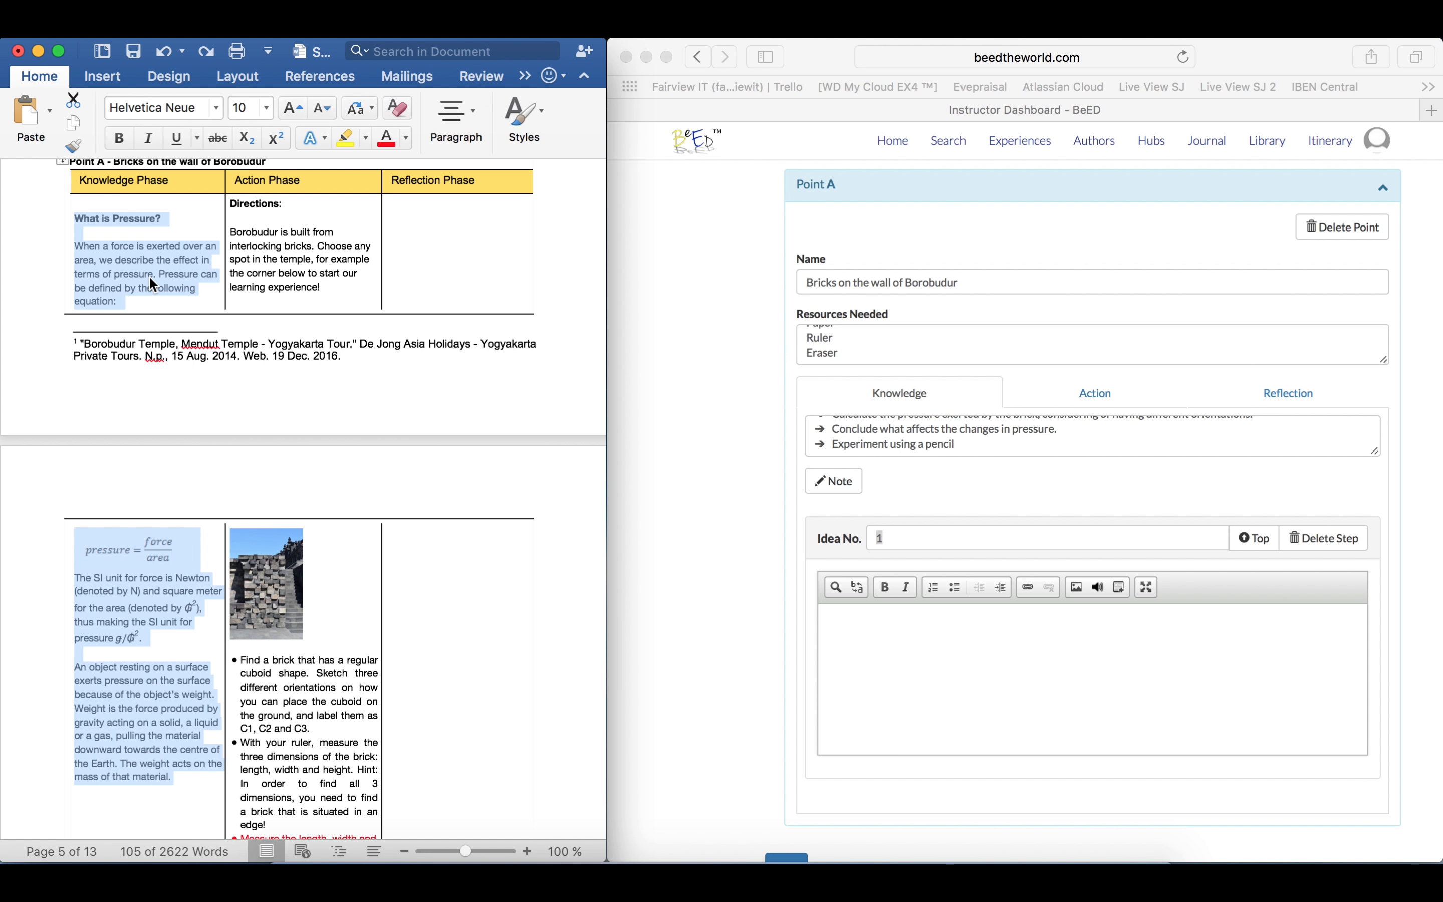
{"action": "right_click", "coordinate": [149, 275]}
{"action": "left_click", "coordinate": [214, 311]}
Paste the copied pressure text into the Idea No. 1 note on the Safari dashboard
{"action": "left_click", "coordinate": [915, 626]}
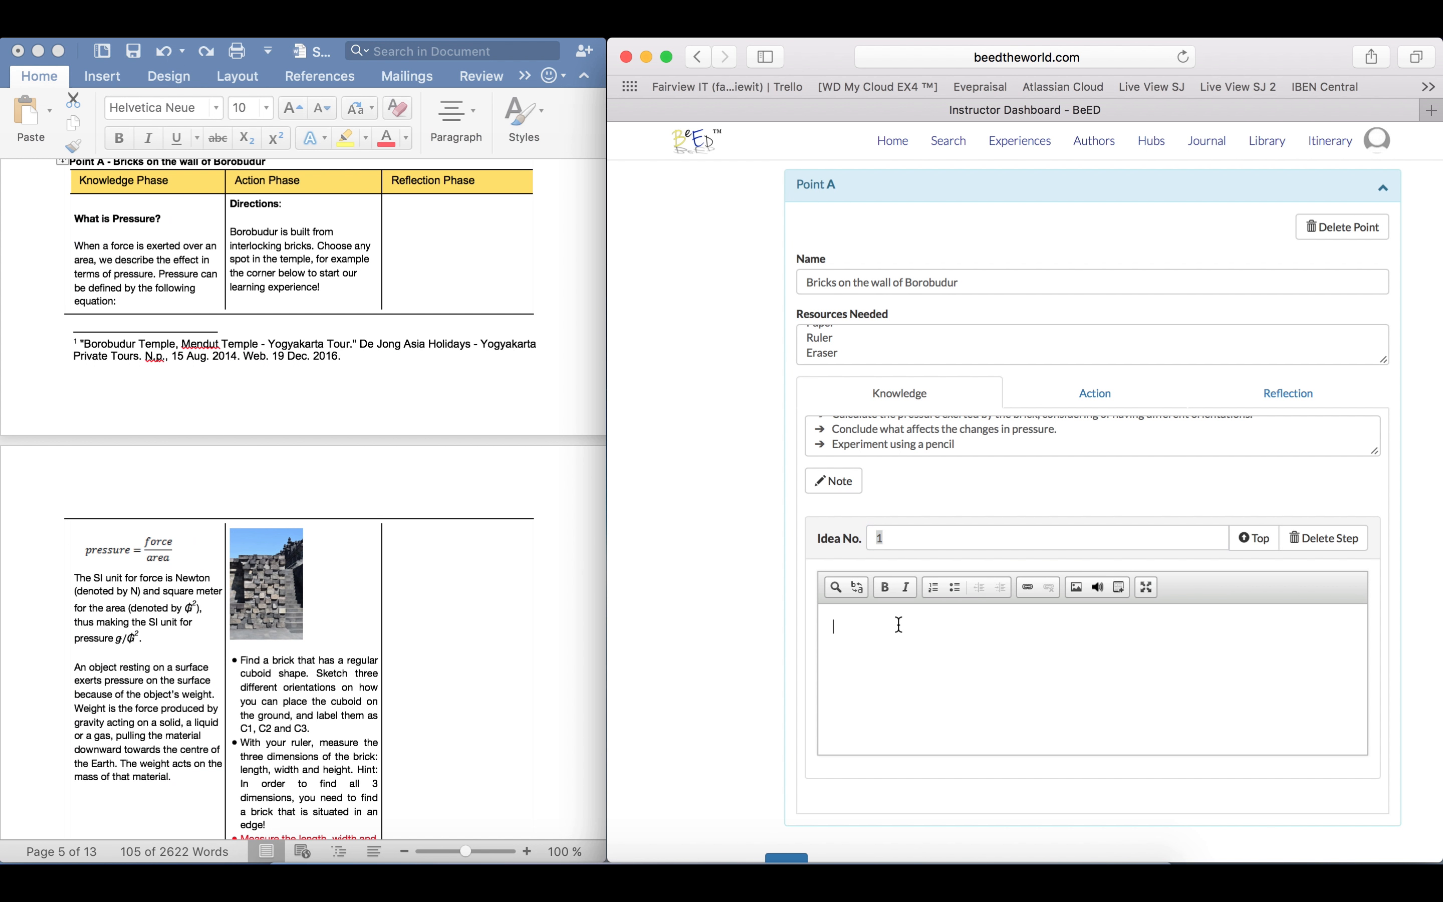
{"action": "right_click", "coordinate": [899, 623]}
{"action": "left_click", "coordinate": [948, 674]}
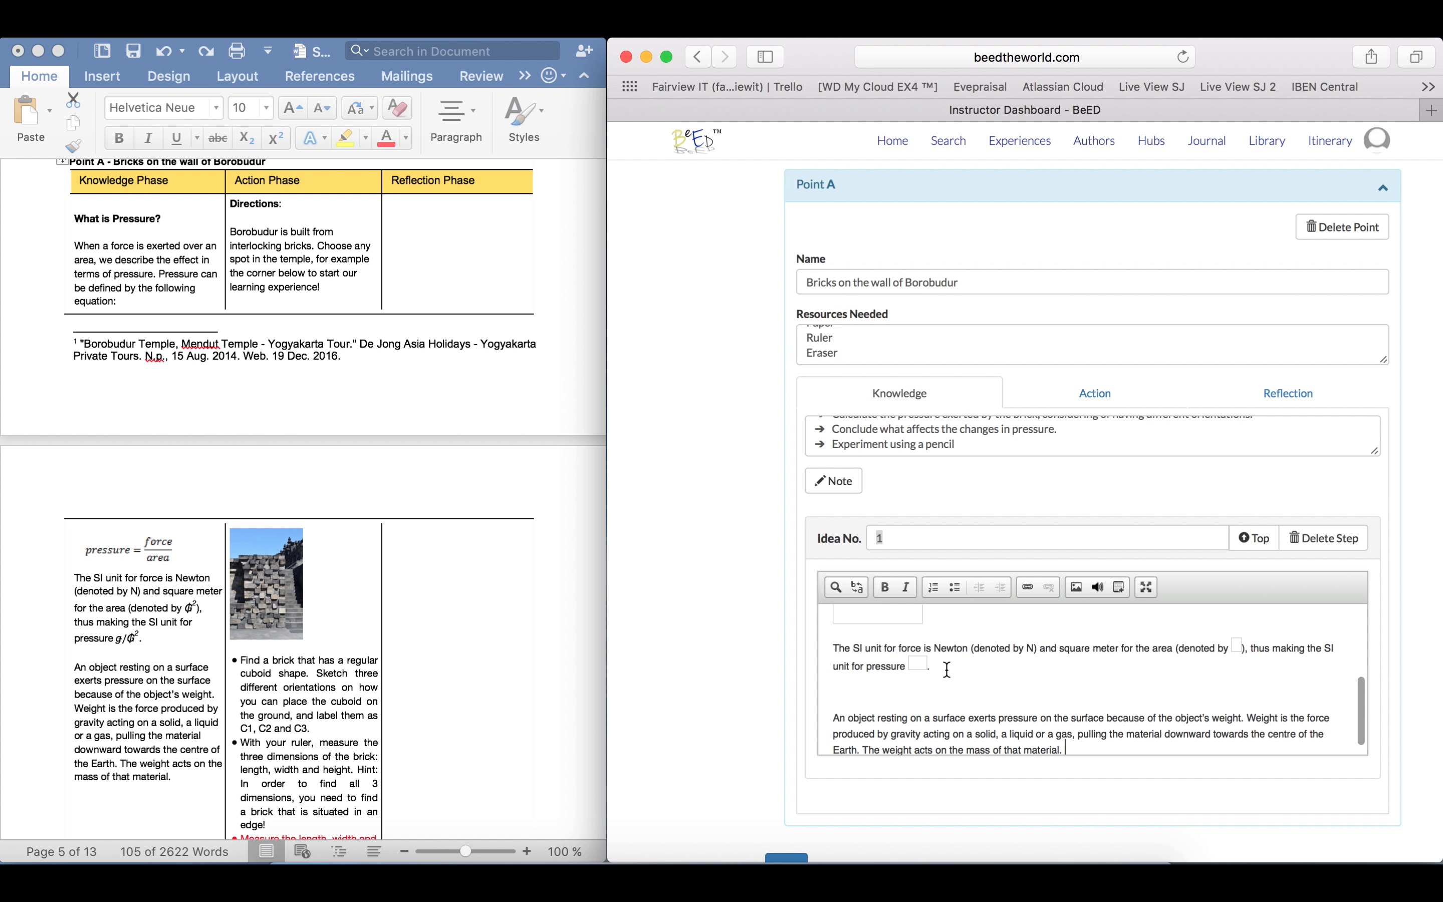
{"action": "scroll", "coordinate": [947, 670], "scroll_direction": "up", "scroll_amount": 3}
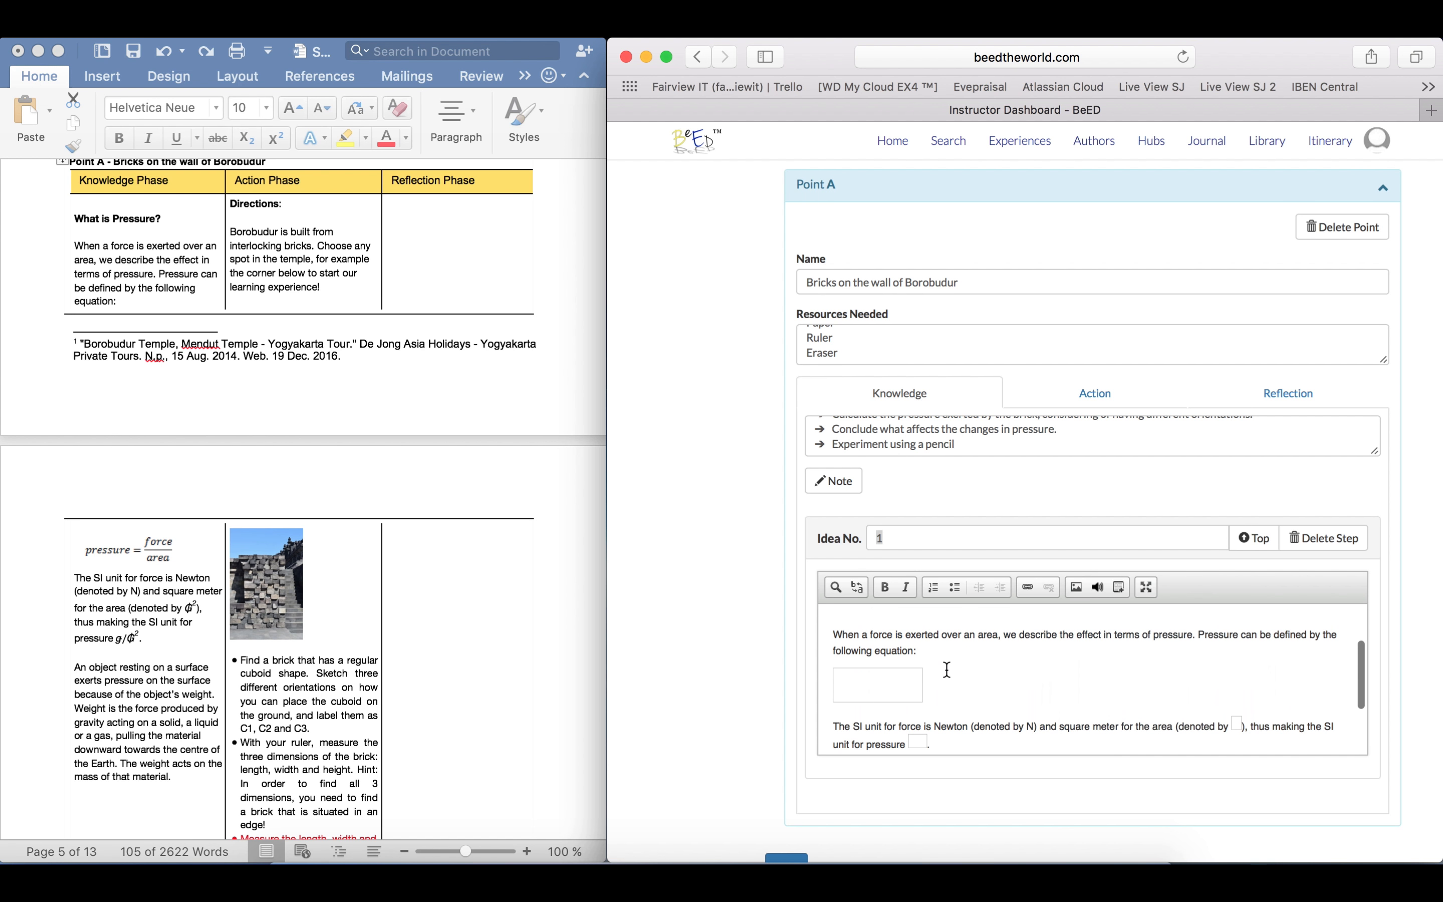
Delete the blank placeholder below "following equation:" and choose formula10.JPG from the server's Tutorial image folder to replace it
{"action": "left_click", "coordinate": [913, 679]}
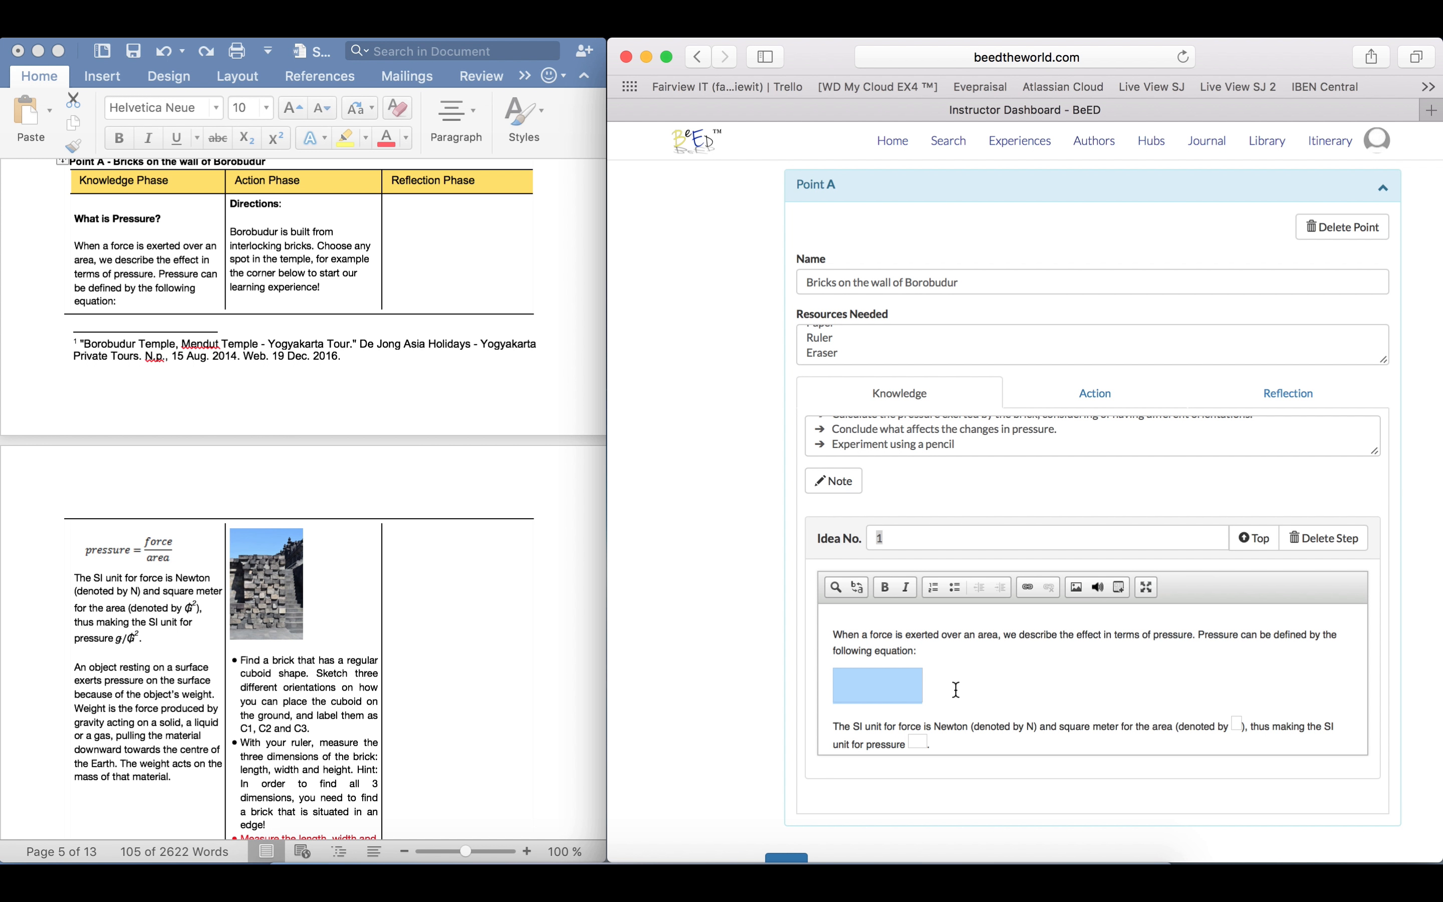
{"action": "key", "text": "BackSpace"}
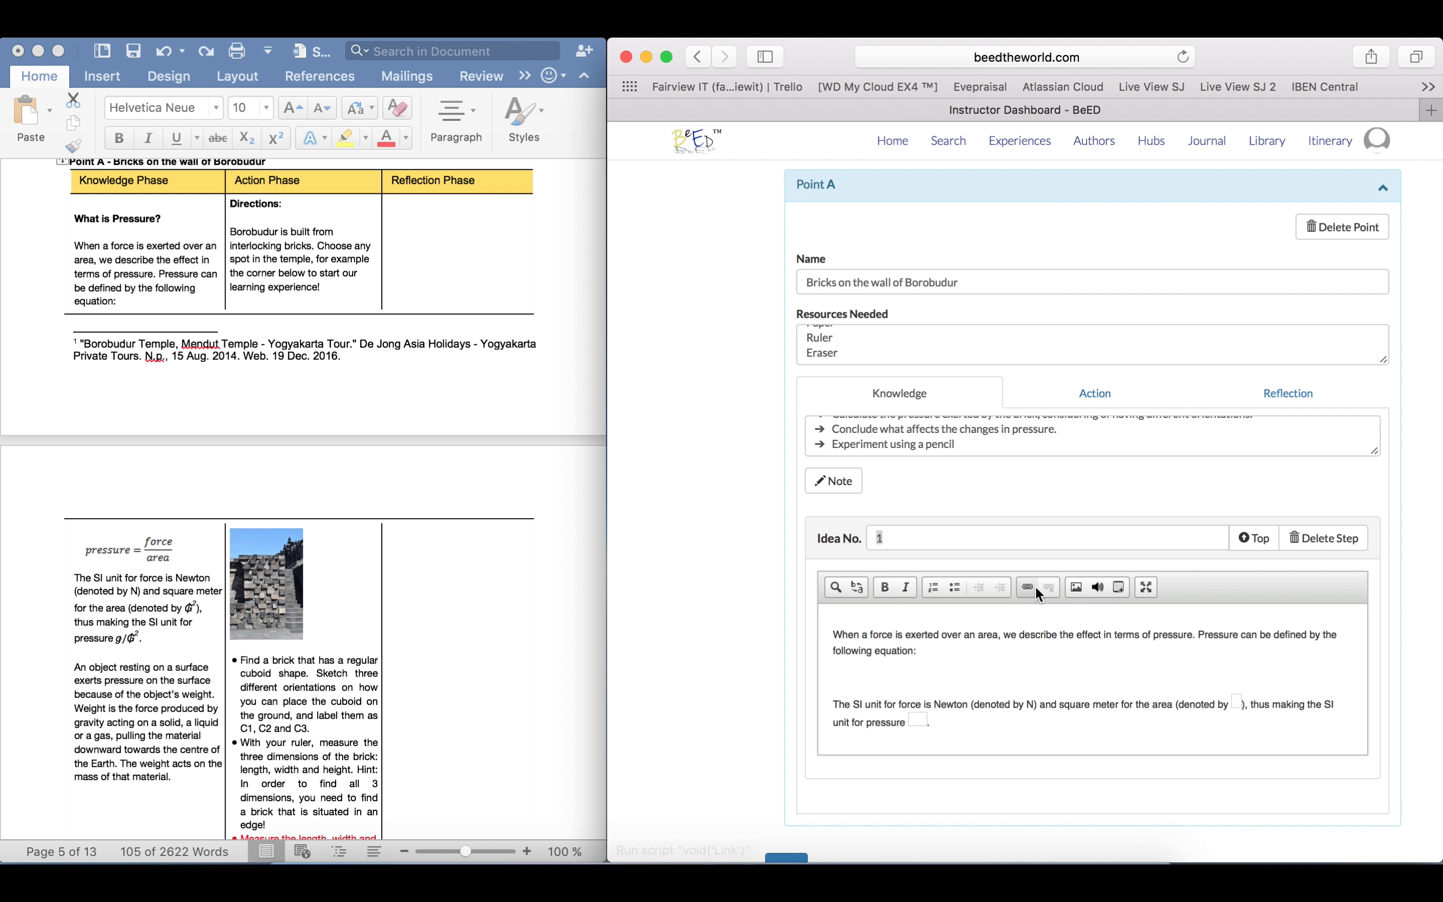
{"action": "left_click", "coordinate": [1077, 587]}
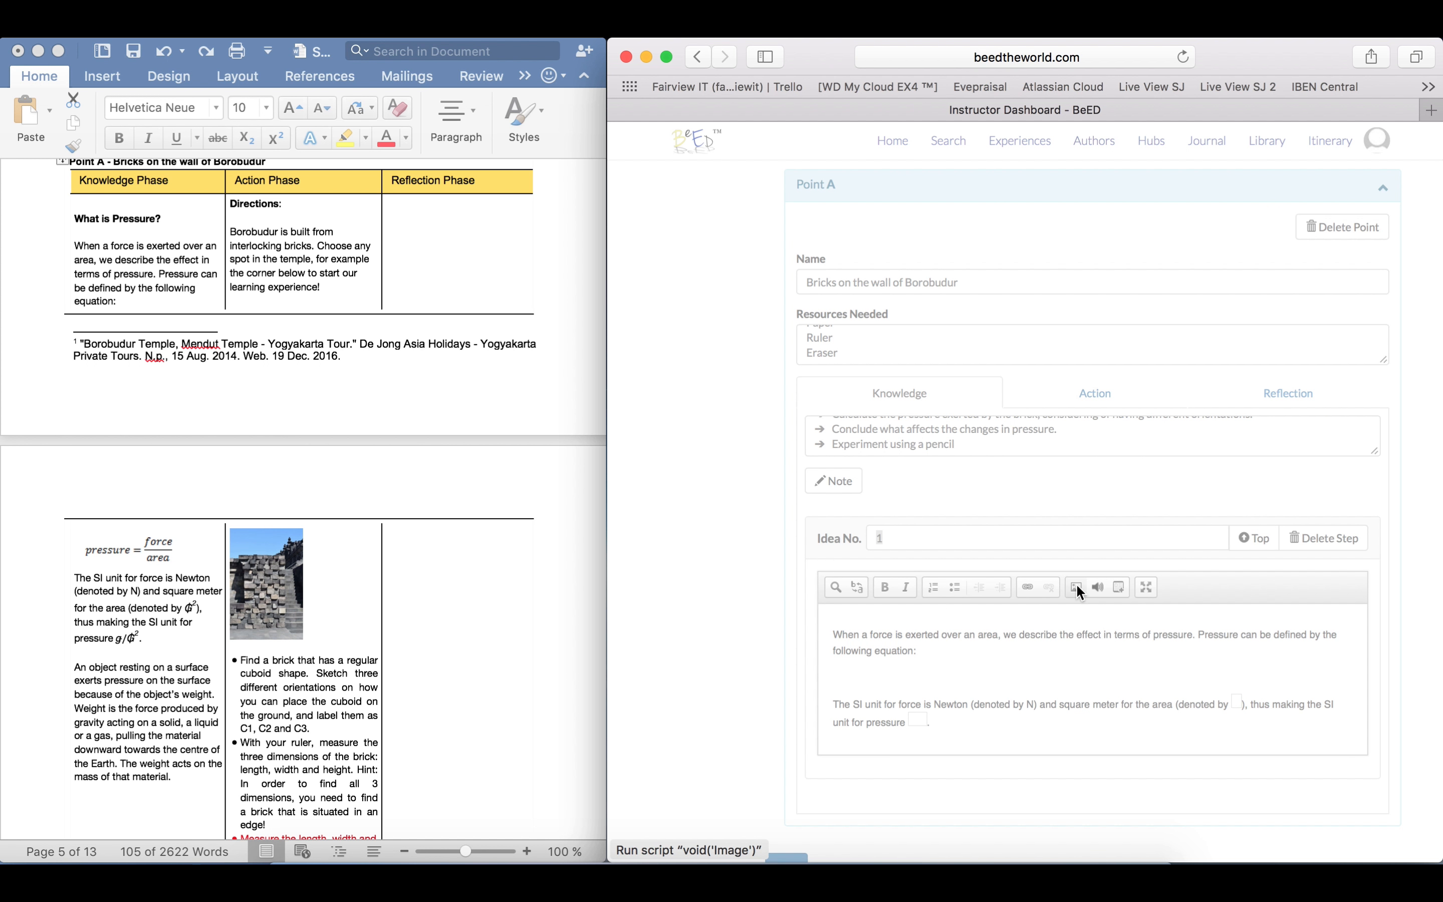
{"action": "left_click", "coordinate": [883, 395]}
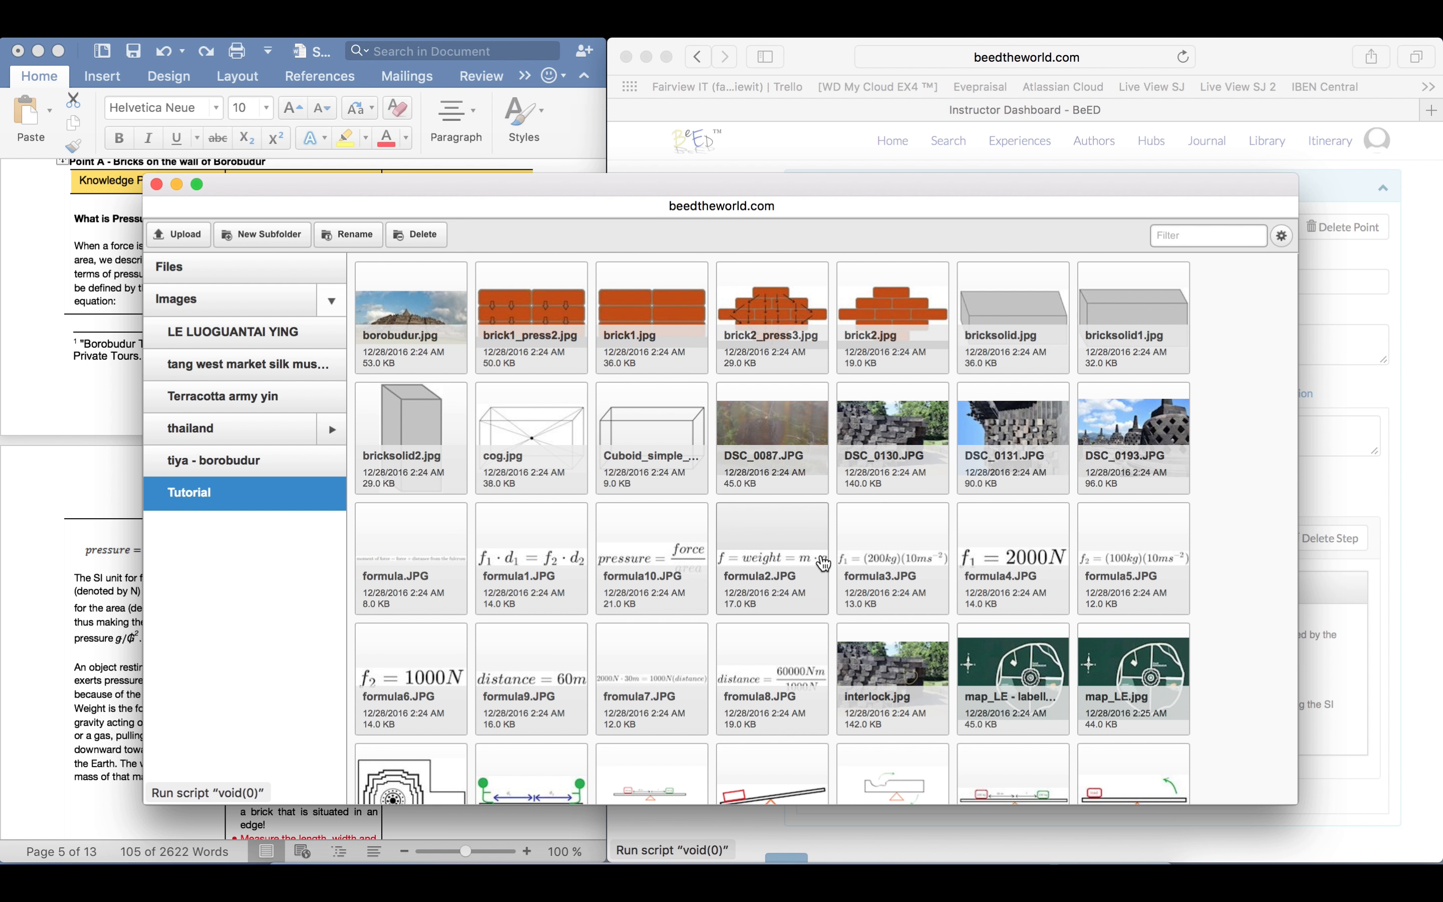
{"action": "left_click", "coordinate": [661, 558]}
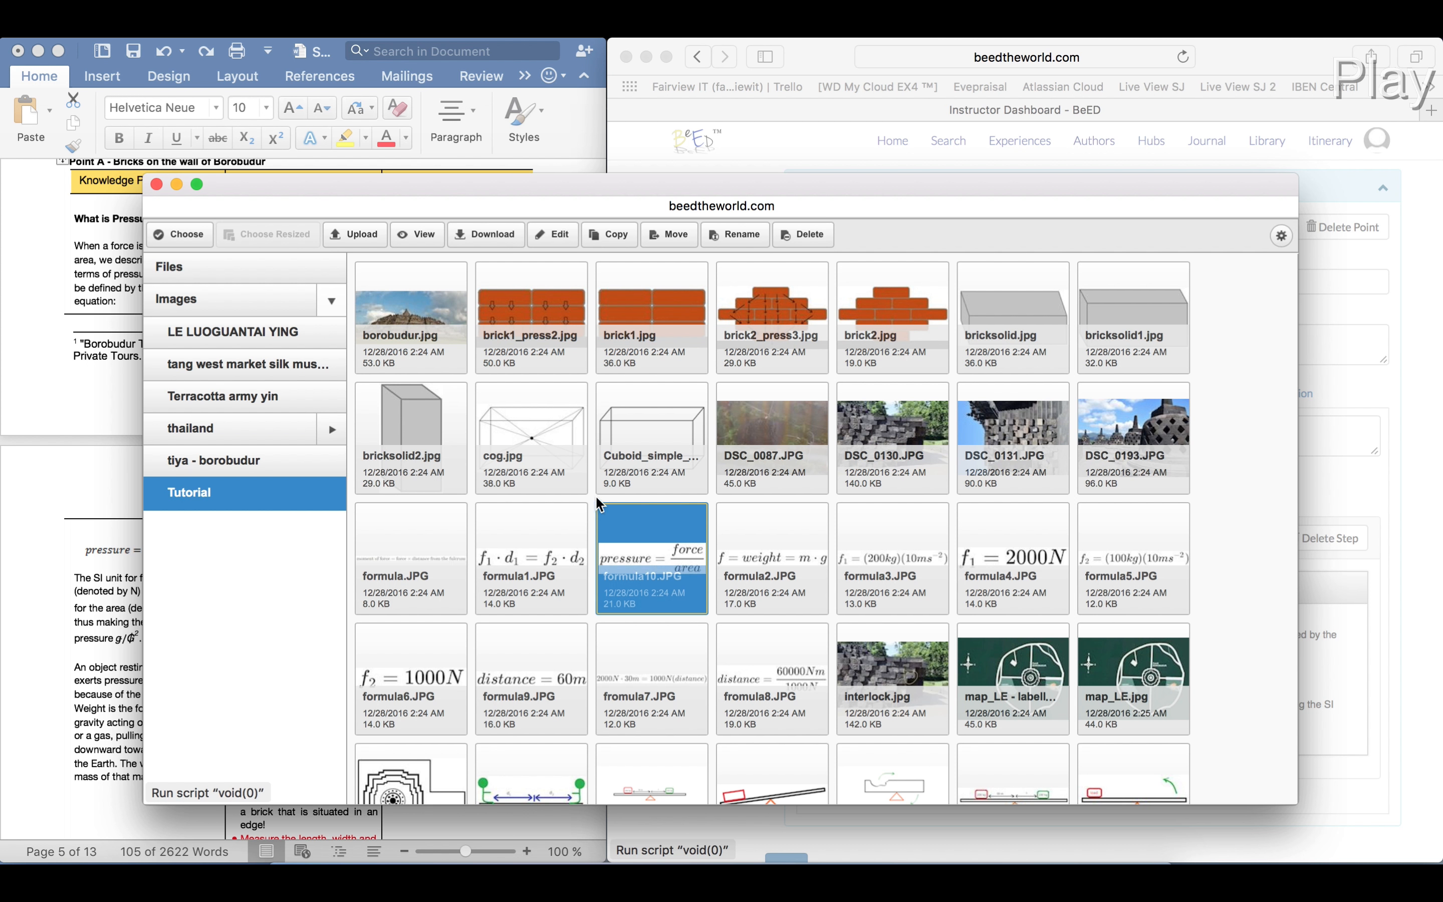
{"action": "left_click", "coordinate": [209, 238]}
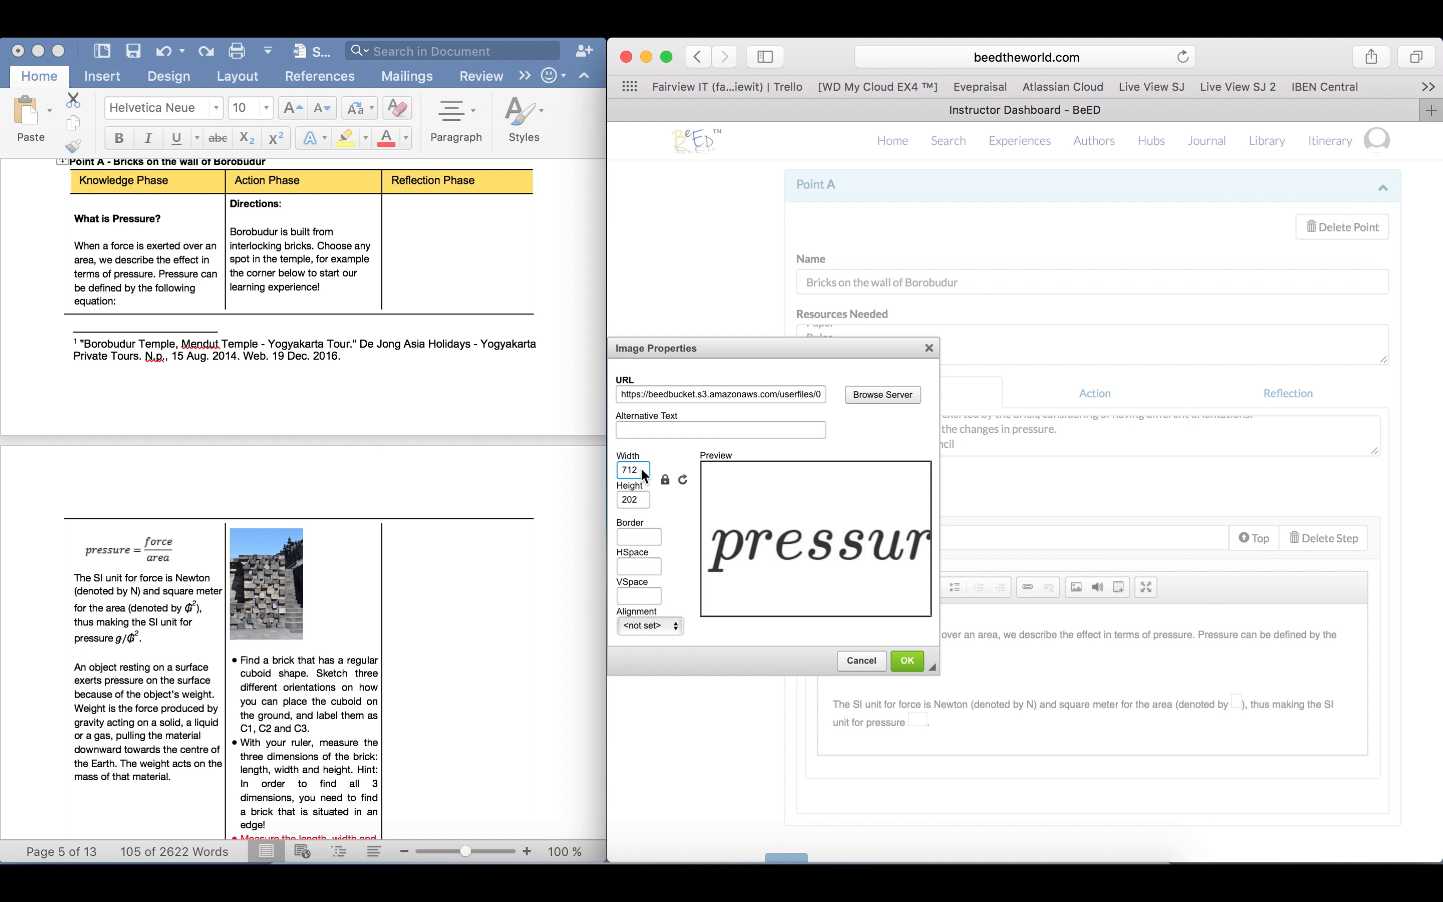
Set the pressure formula image's width to 500, insert it into the note and check the surrounding text
{"action": "key", "text": "BackSpace"}
{"action": "key", "text": "BackSpace"}
{"action": "key", "text": "BackSpace"}
{"action": "type", "text": "500"}
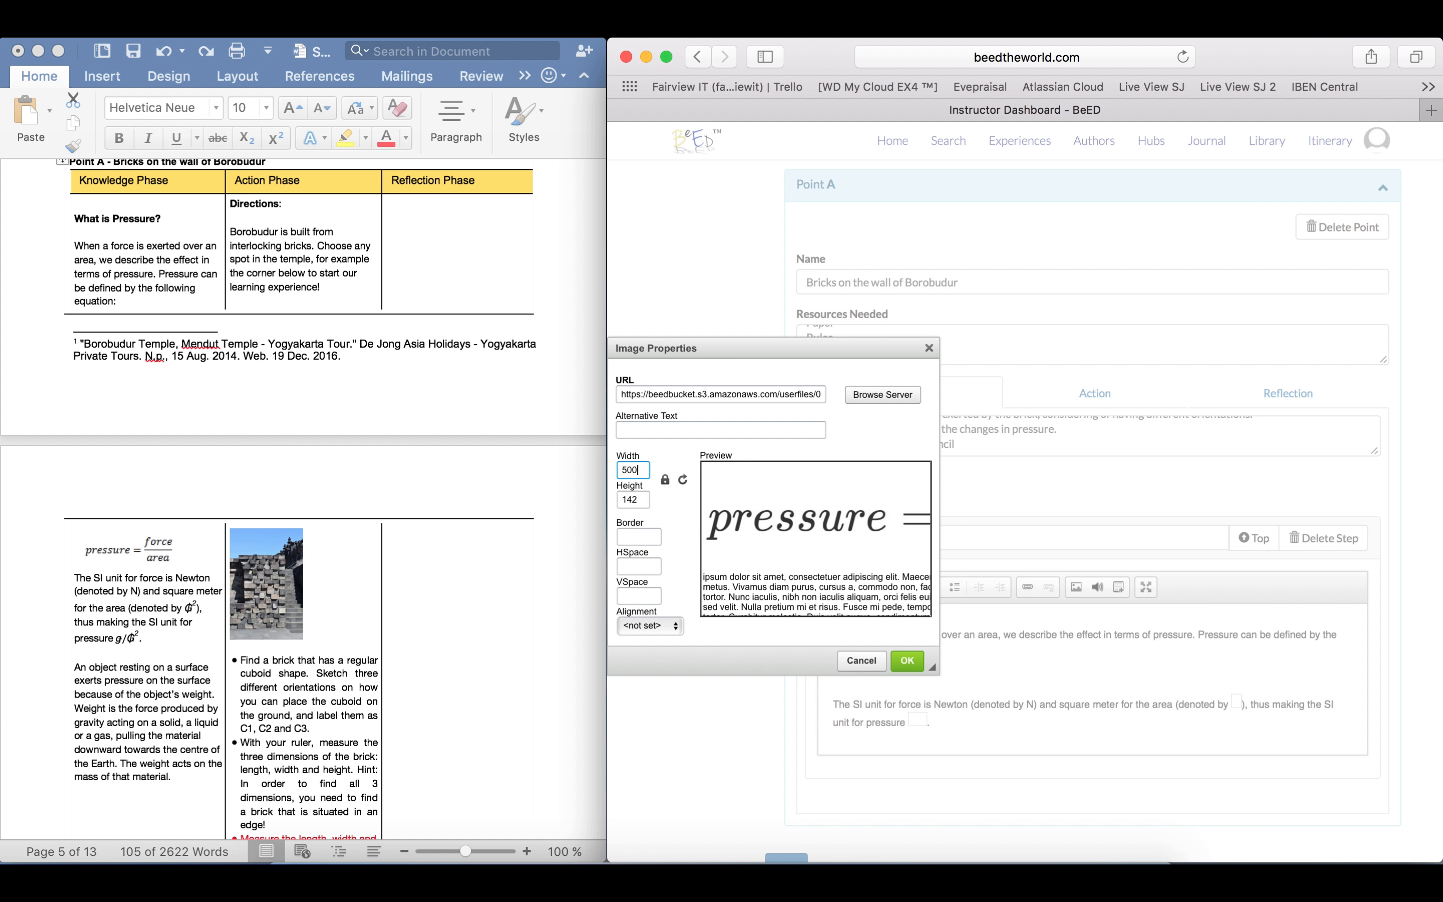
{"action": "left_click", "coordinate": [907, 661]}
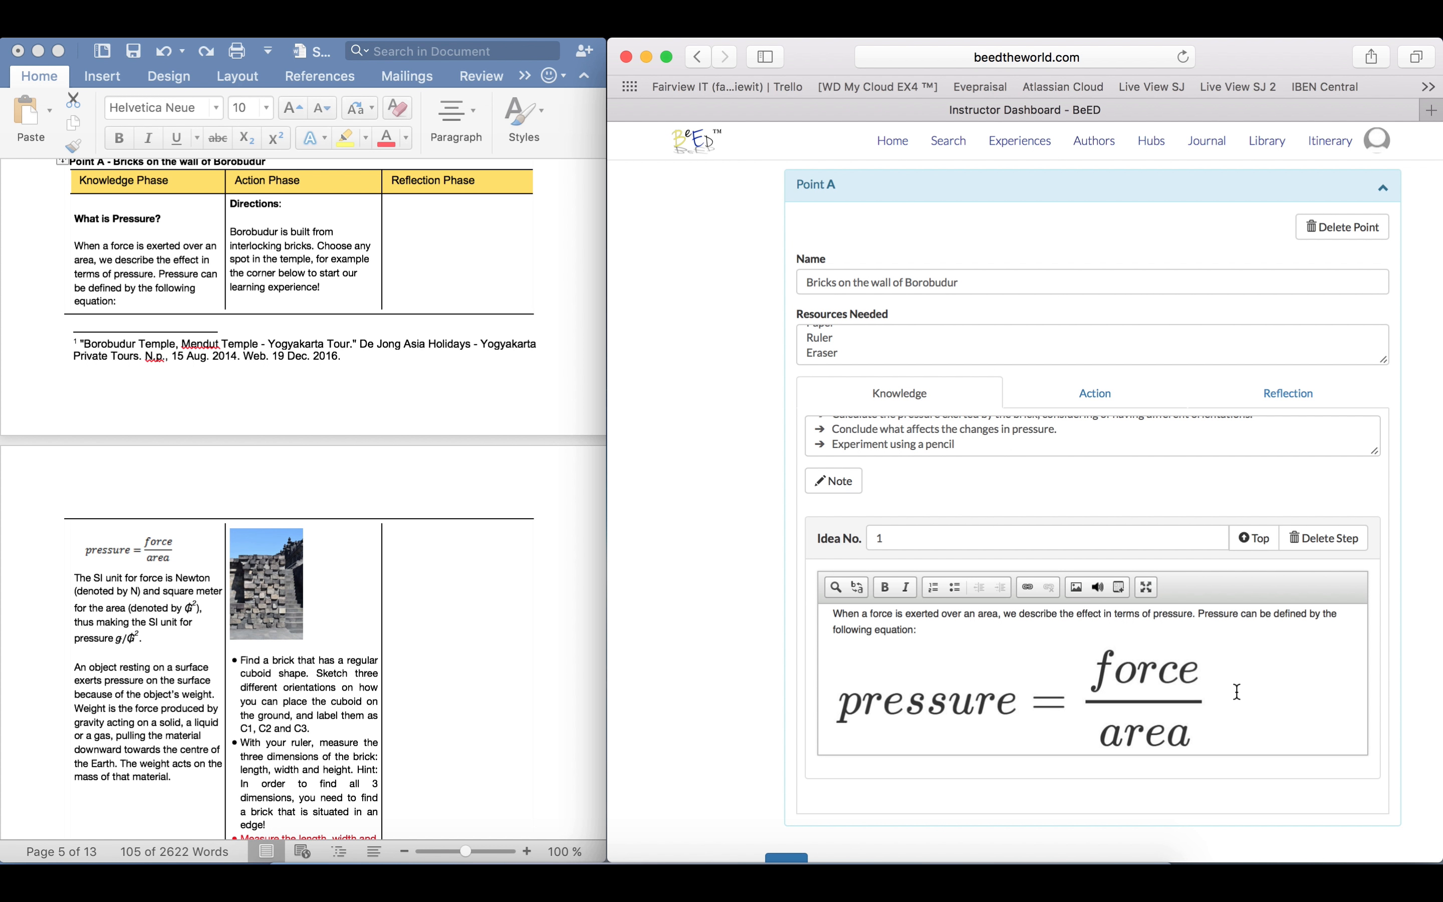
{"action": "scroll", "coordinate": [1237, 692], "scroll_direction": "down", "scroll_amount": 3}
{"action": "scroll", "coordinate": [1237, 693], "scroll_direction": "down", "scroll_amount": 2}
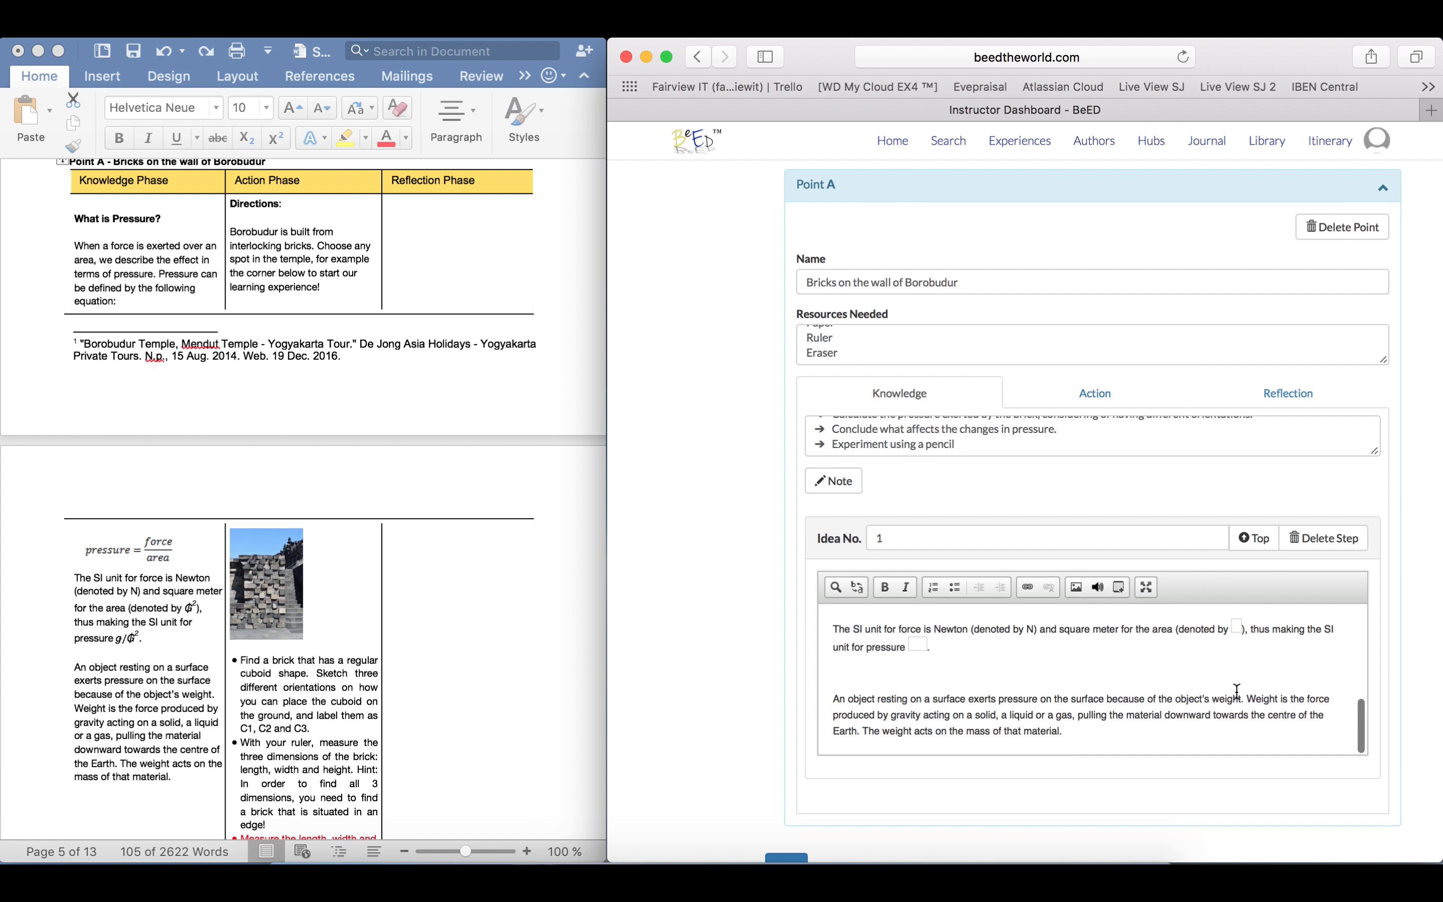
{"action": "scroll", "coordinate": [1237, 693], "scroll_direction": "up", "scroll_amount": 5}
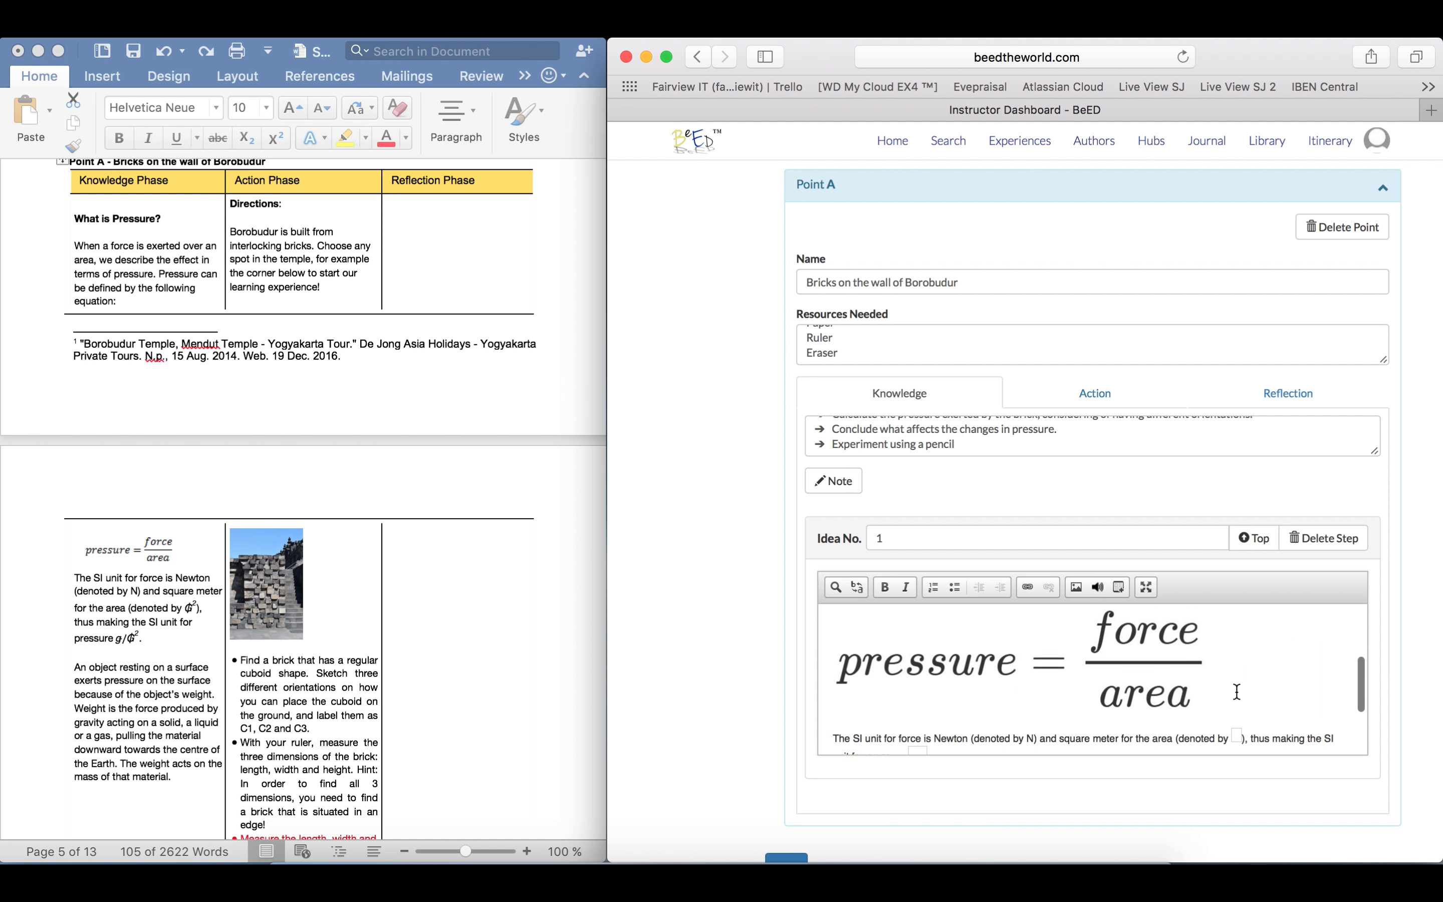
Insert the audio file from the server's Files folder below the "What is Pressure?" heading, with Center alignment
{"action": "scroll", "coordinate": [1237, 692], "scroll_direction": "up", "scroll_amount": 1}
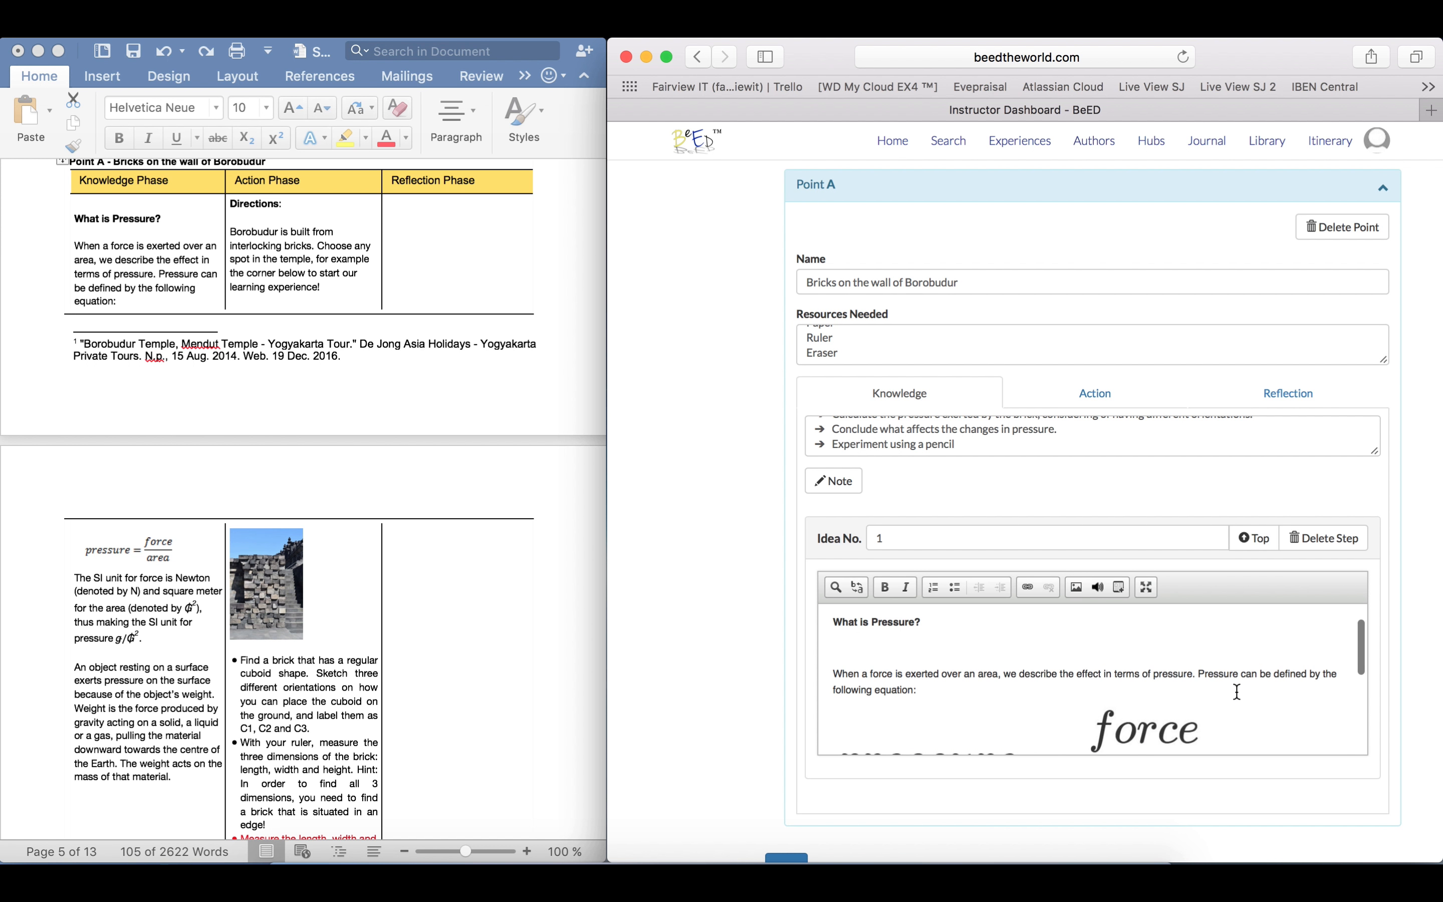
{"action": "left_click", "coordinate": [901, 655]}
{"action": "left_click", "coordinate": [1098, 588]}
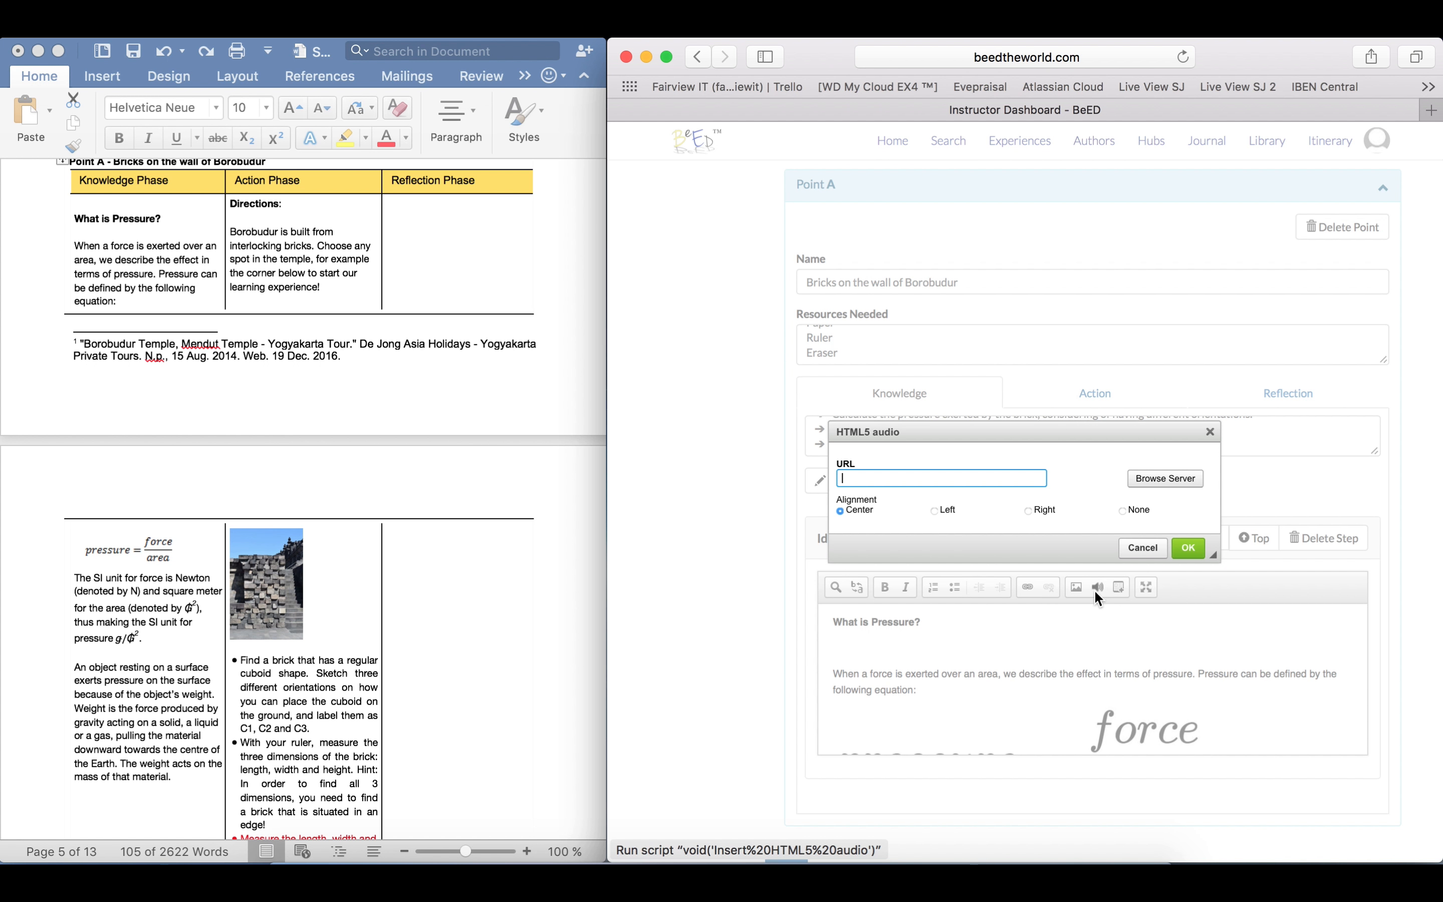
{"action": "left_click", "coordinate": [1146, 485]}
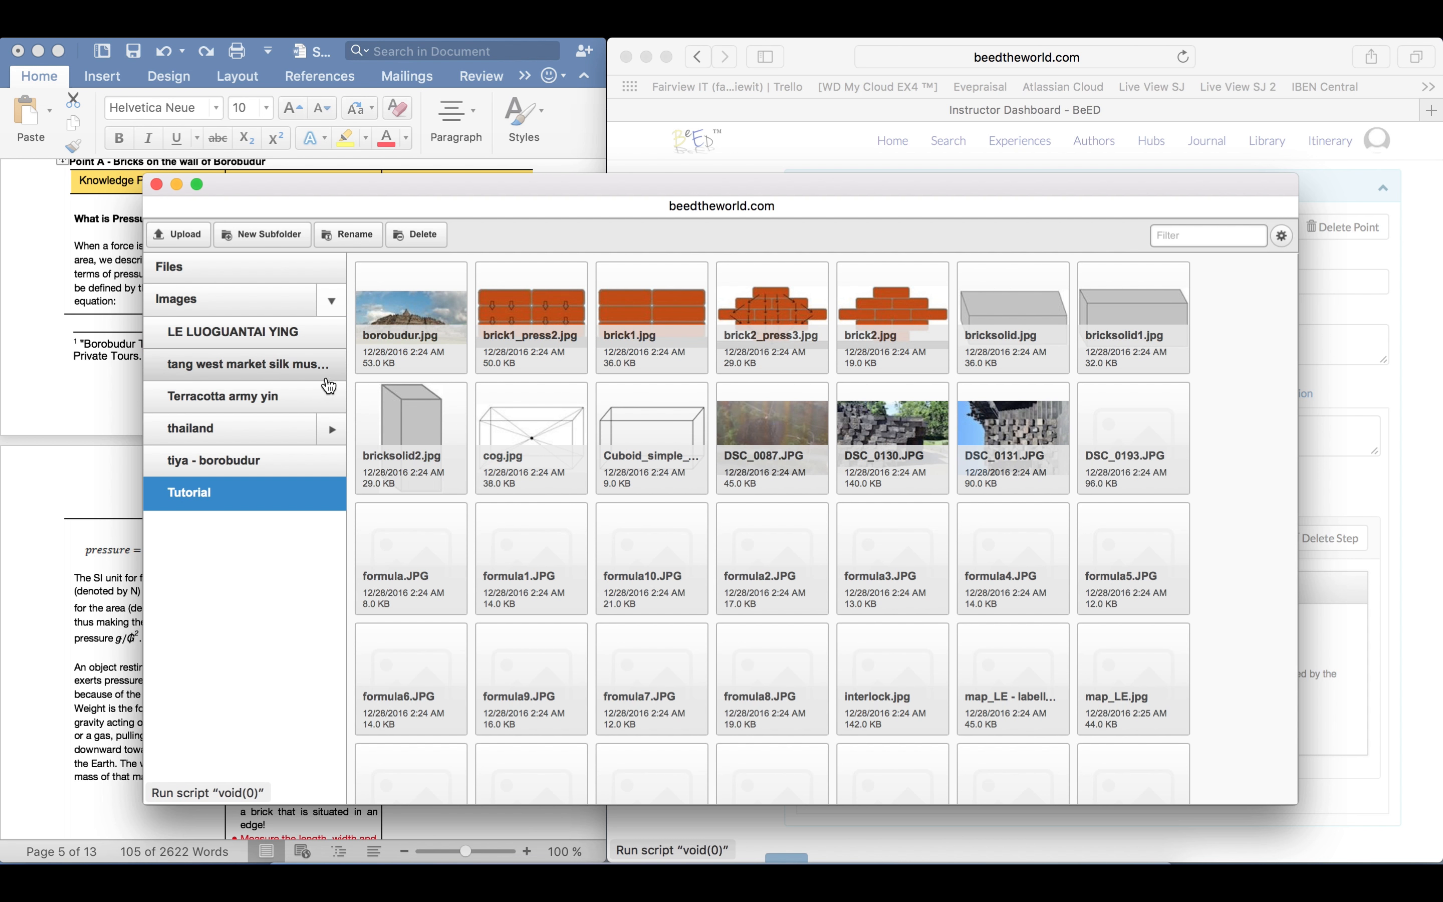
{"action": "left_click", "coordinate": [269, 275]}
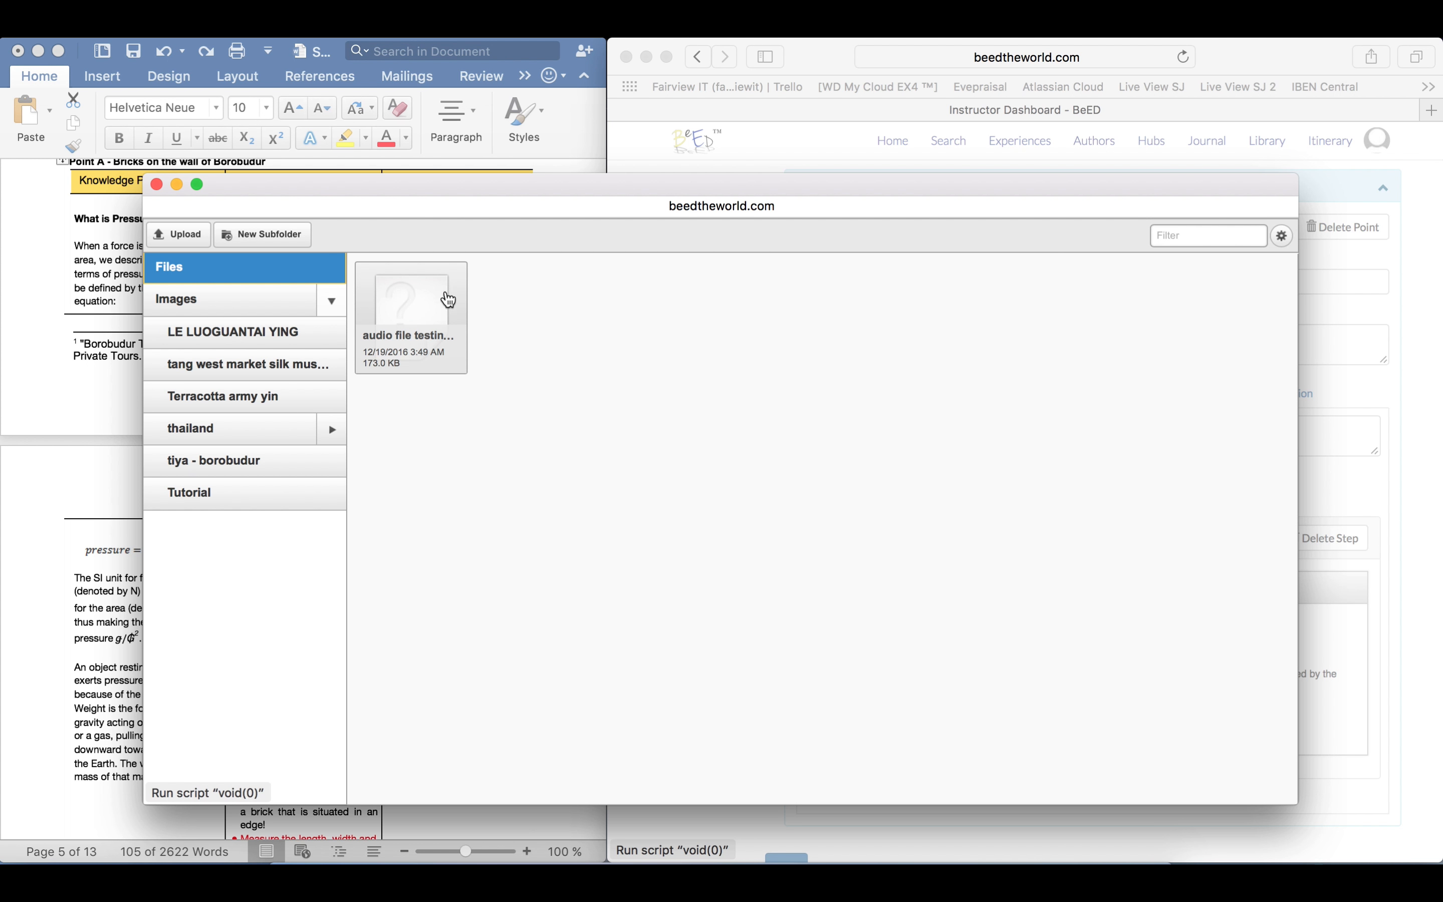
{"action": "left_click", "coordinate": [449, 314]}
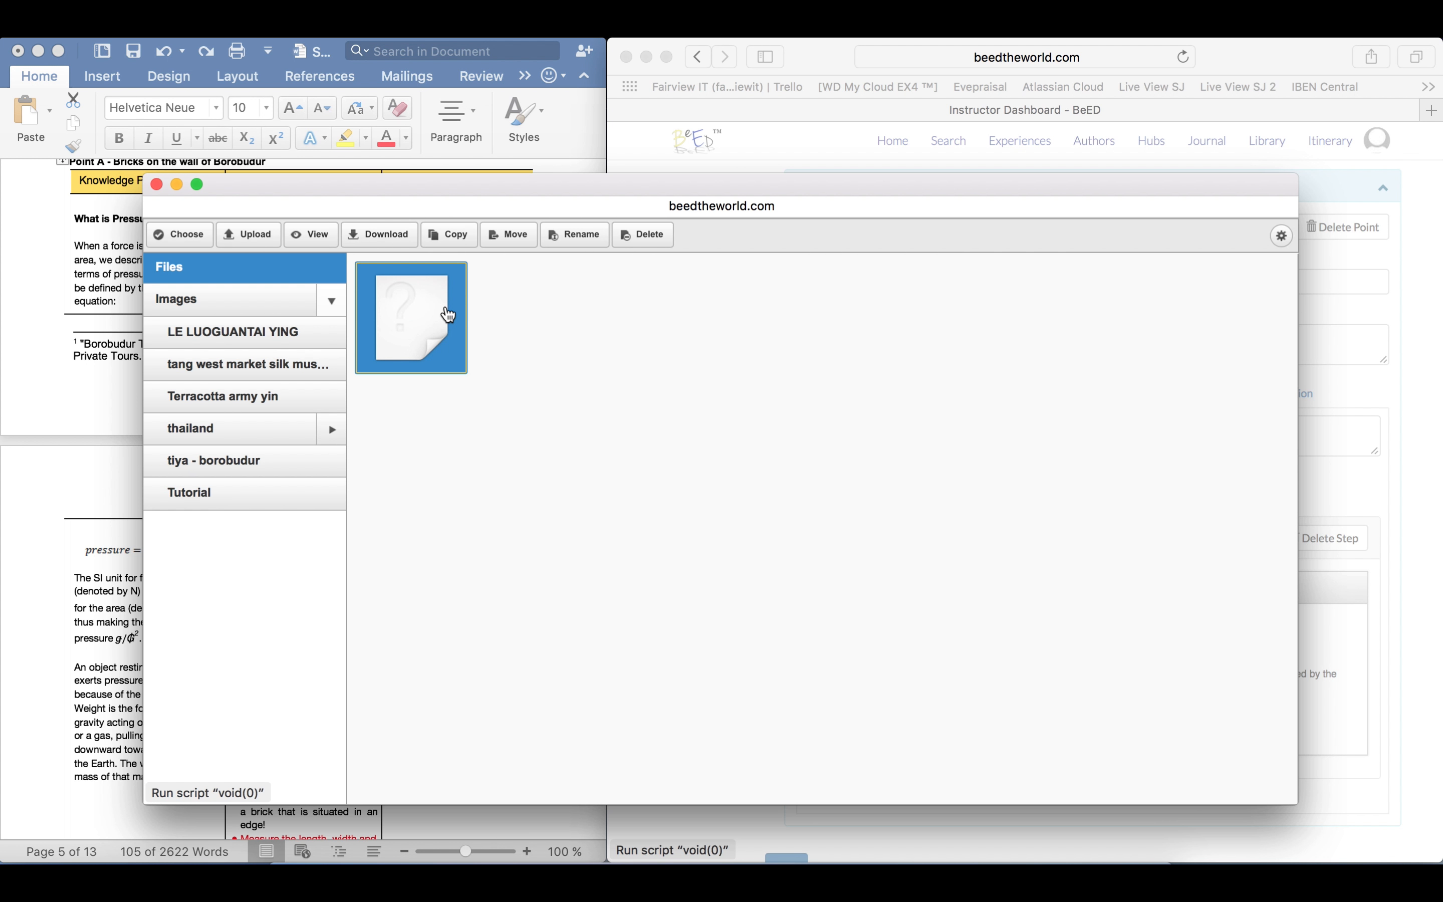
{"action": "left_click", "coordinate": [197, 245]}
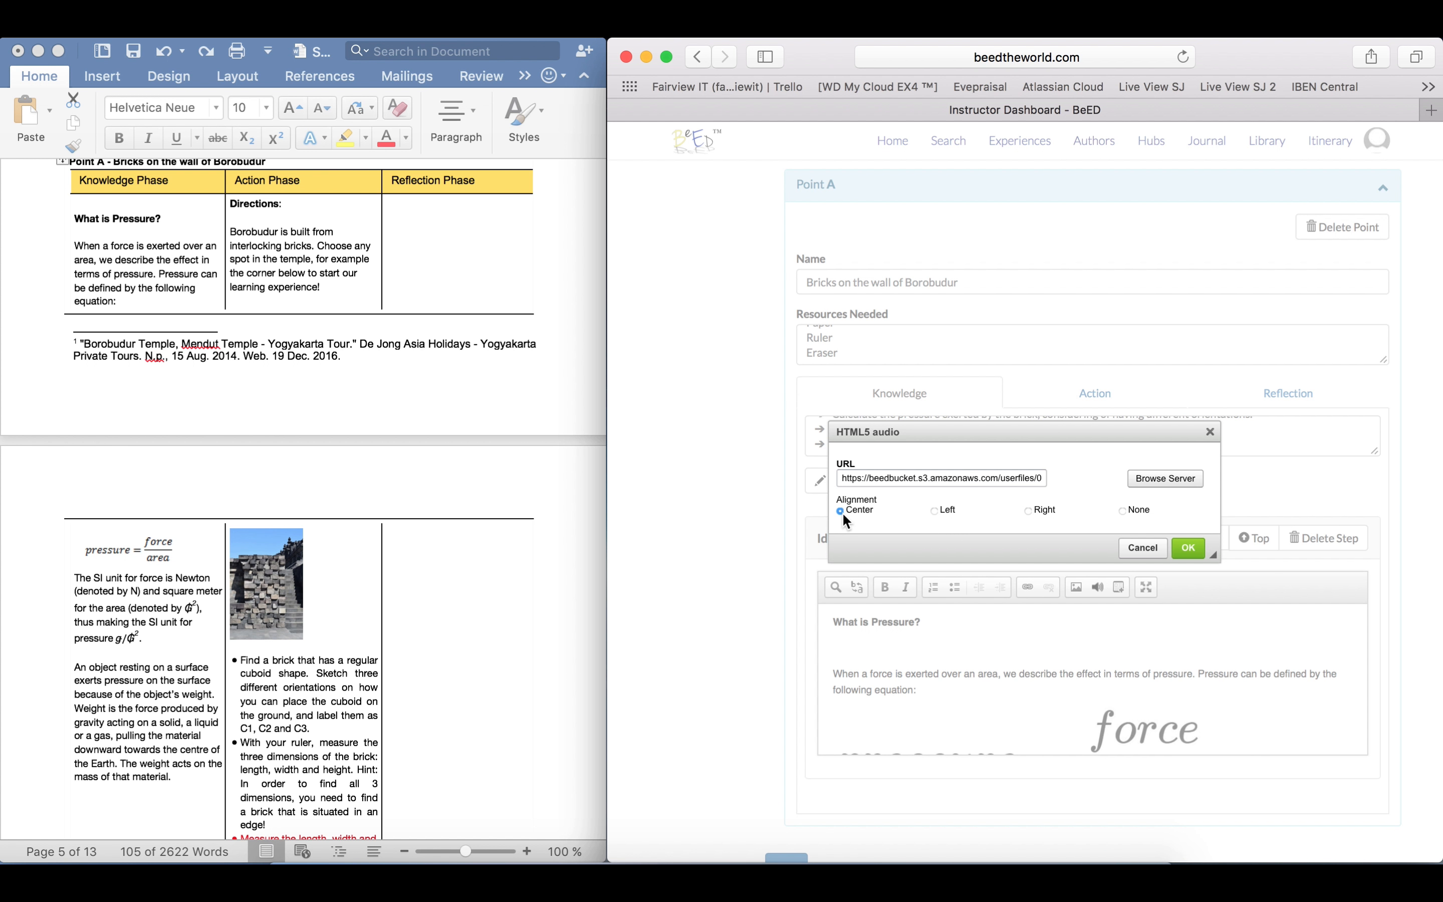
{"action": "left_click", "coordinate": [1188, 548]}
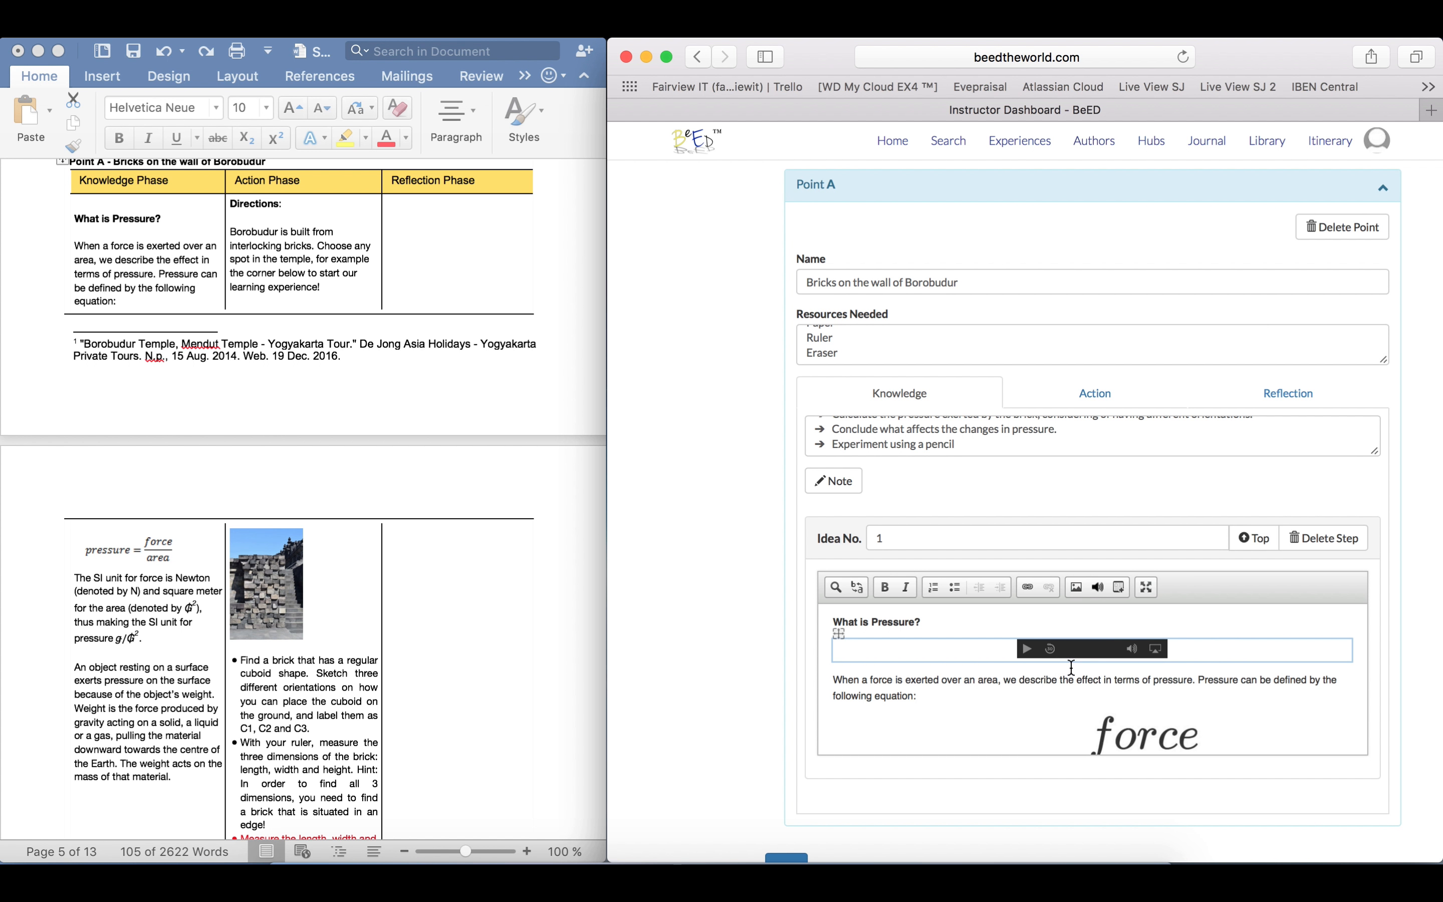
Check the whole pressure note in the maximized editor, restore the normal size and leave the note
{"action": "left_click", "coordinate": [1142, 588]}
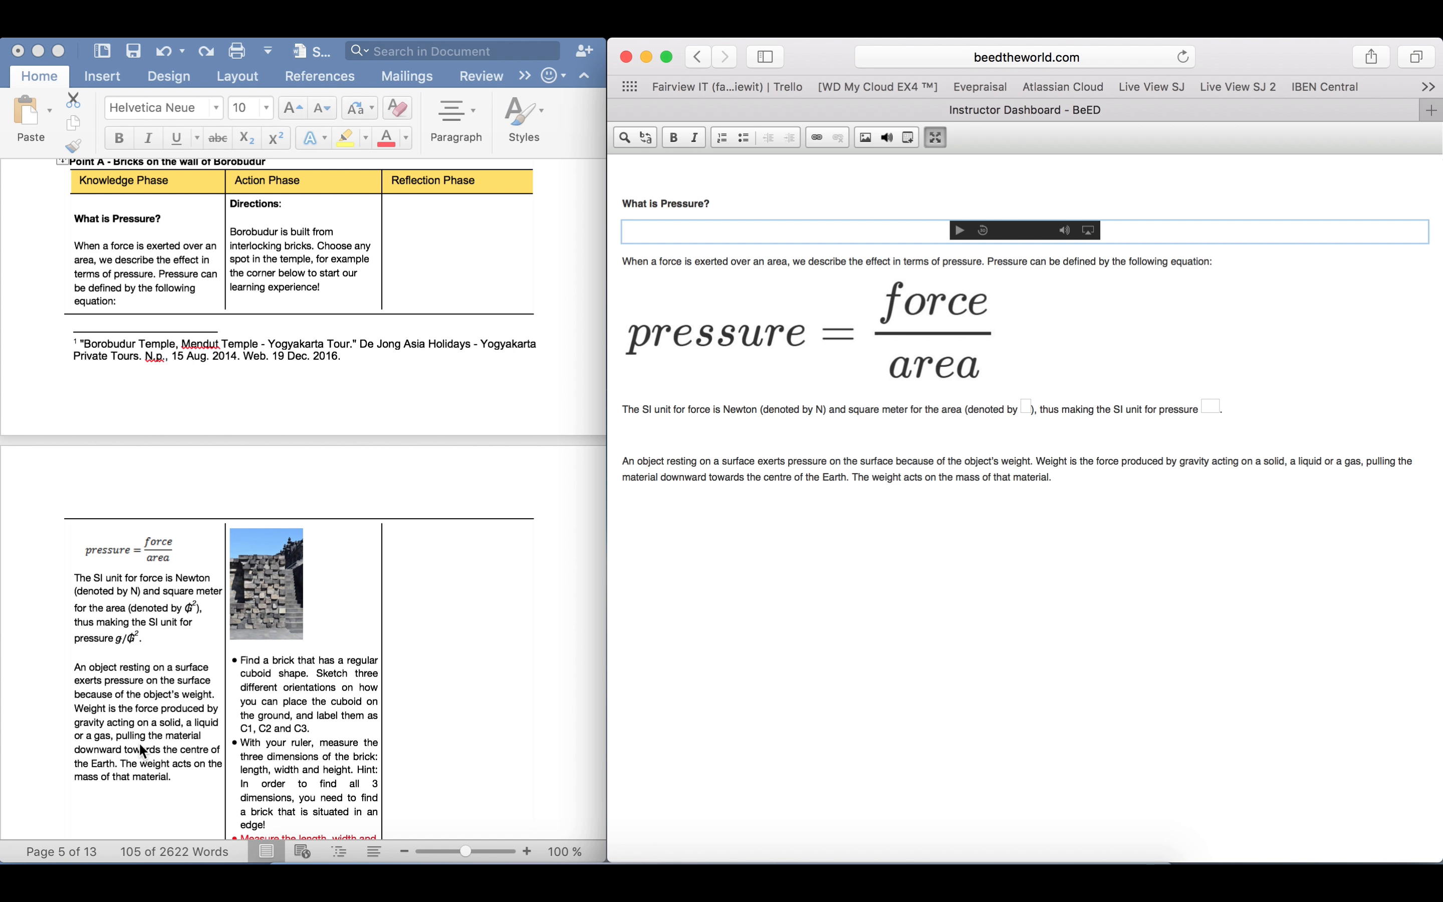
{"action": "left_click", "coordinate": [931, 132]}
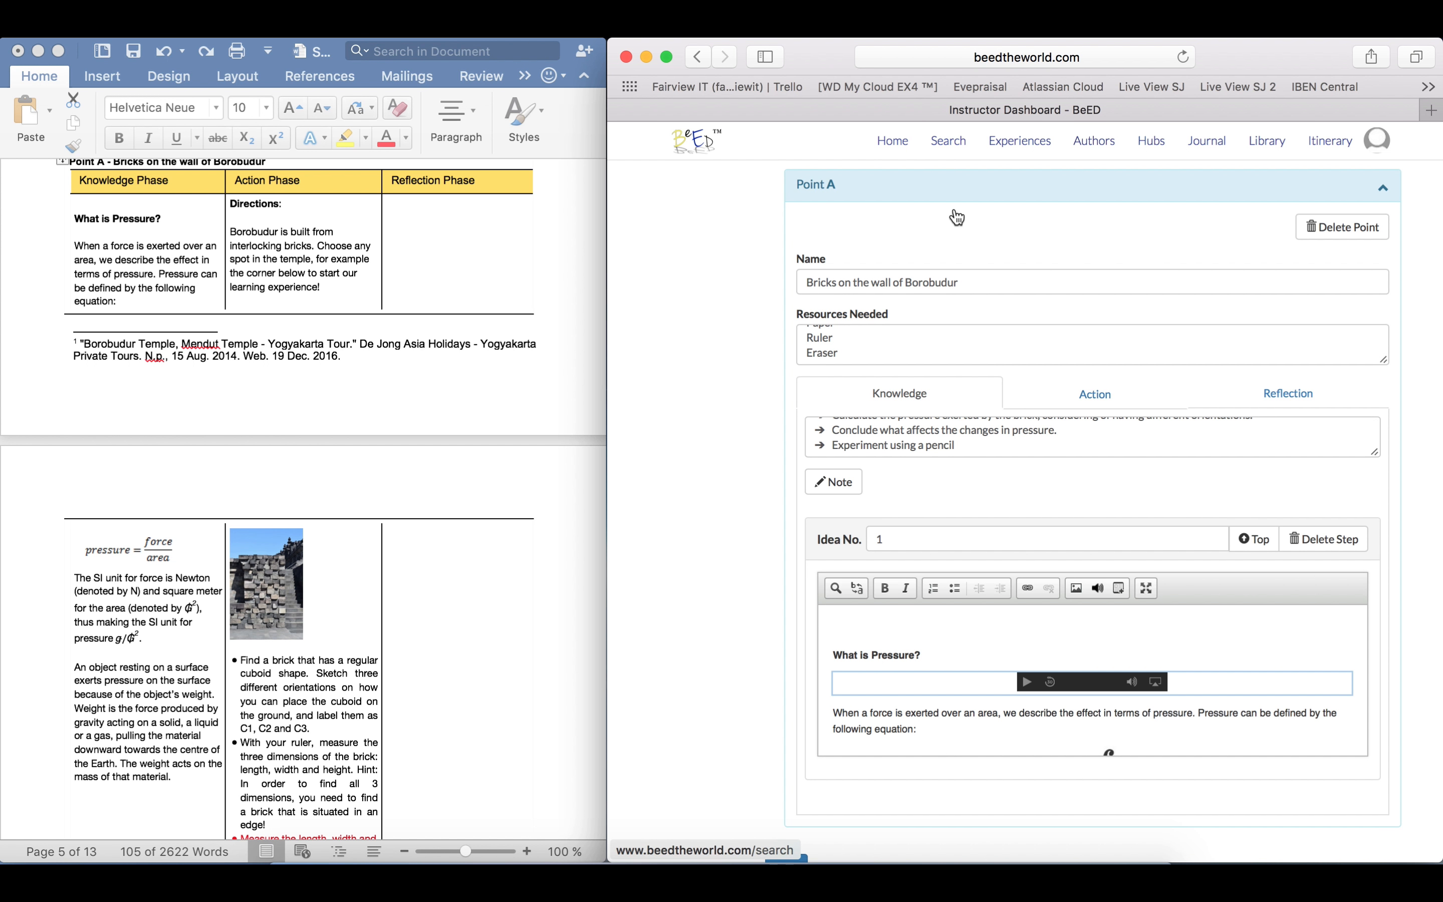
{"action": "left_click", "coordinate": [1013, 494]}
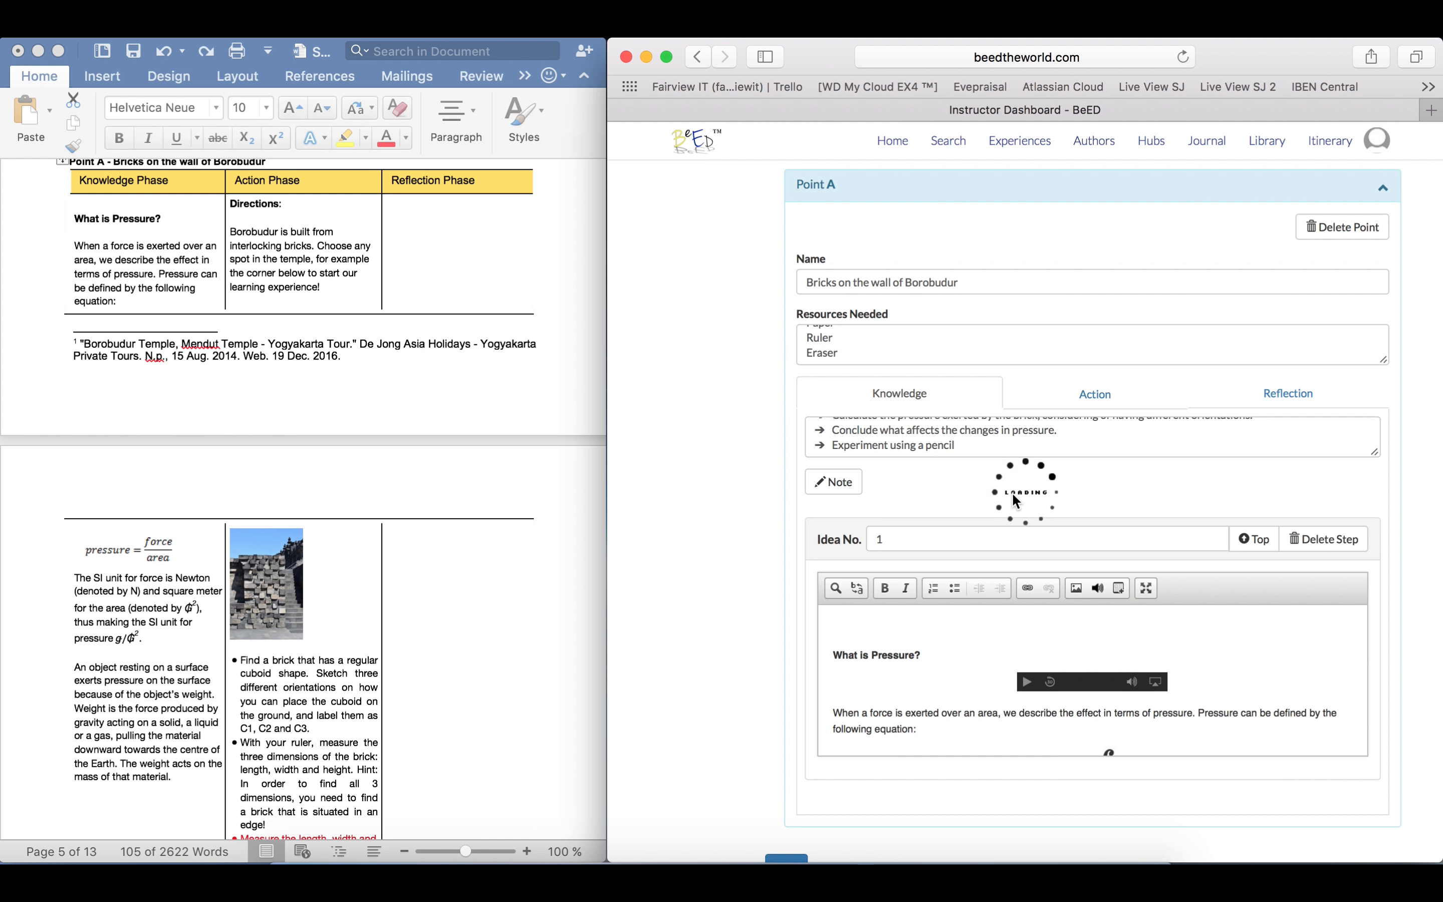
Add a note as Step 1 of Point A's Action phase with the text "Same function as before"
{"action": "left_click", "coordinate": [1108, 396]}
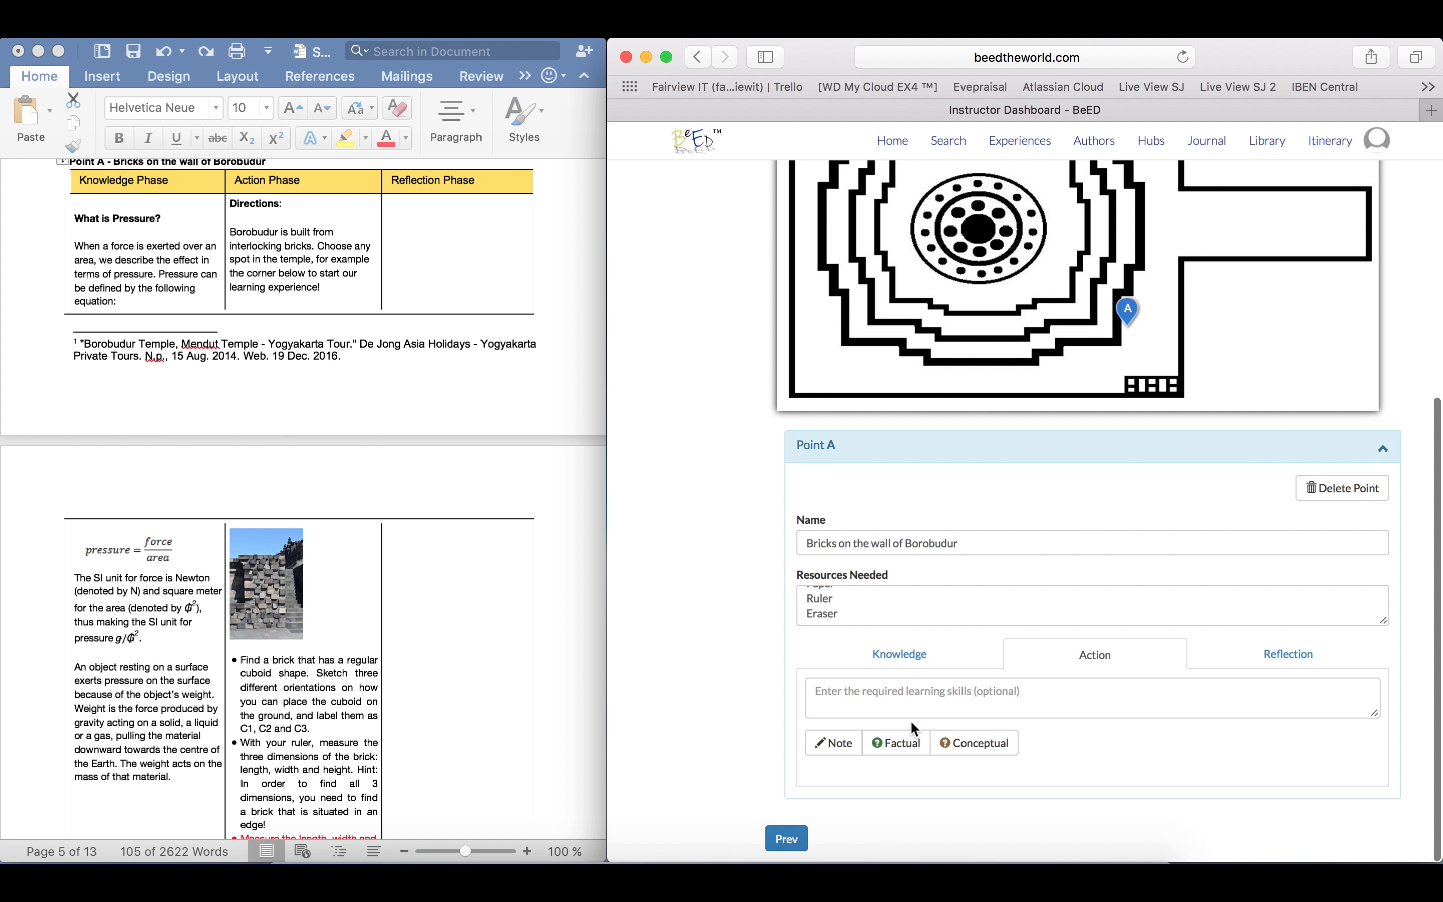
{"action": "left_click", "coordinate": [829, 740]}
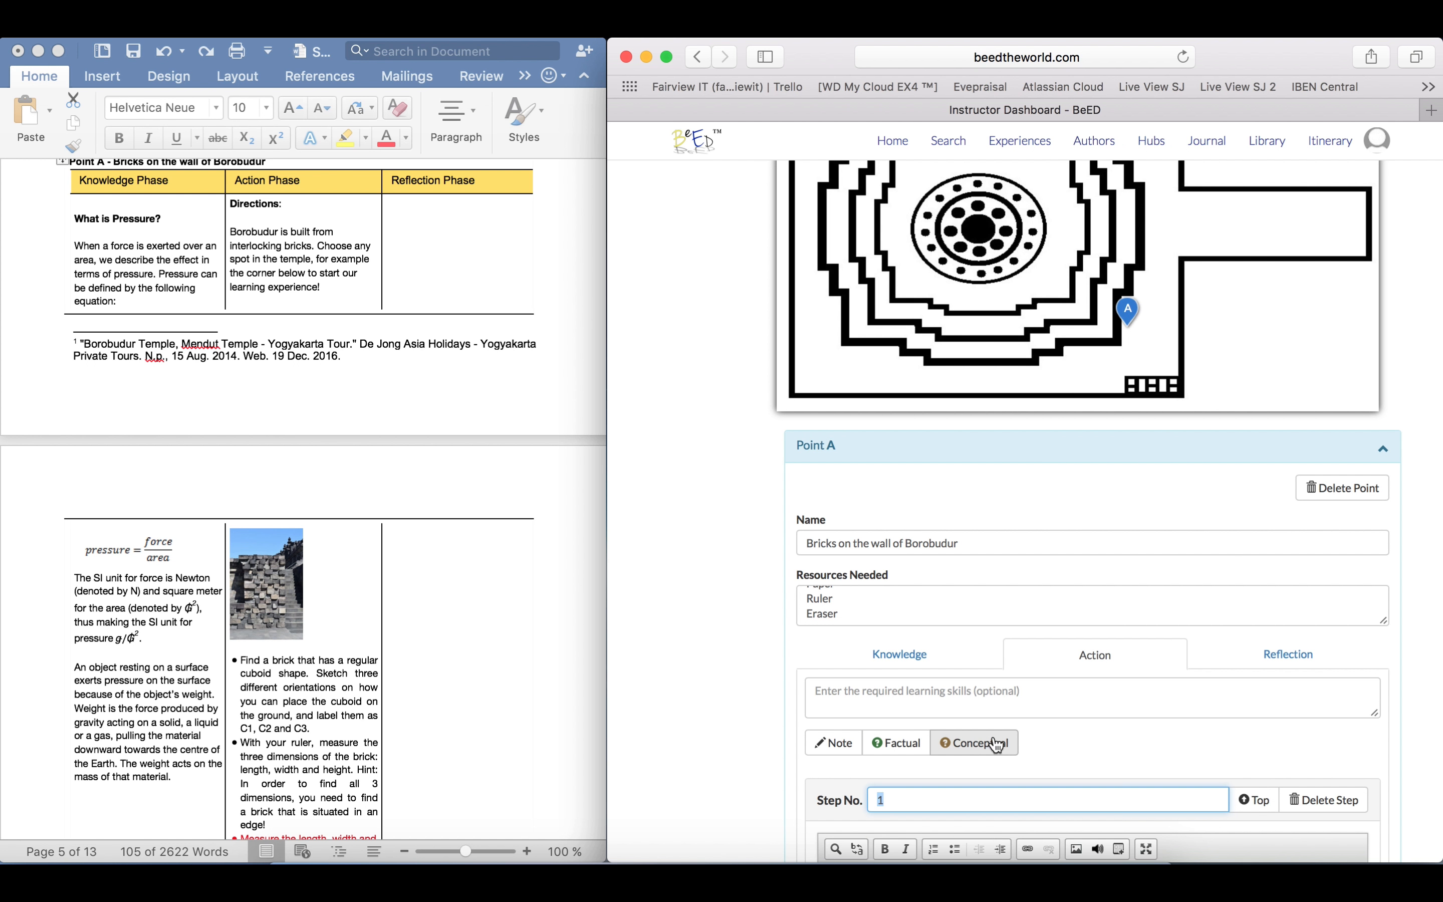
{"action": "scroll", "coordinate": [994, 737], "scroll_direction": "down", "scroll_amount": 4}
{"action": "left_click", "coordinate": [977, 695]}
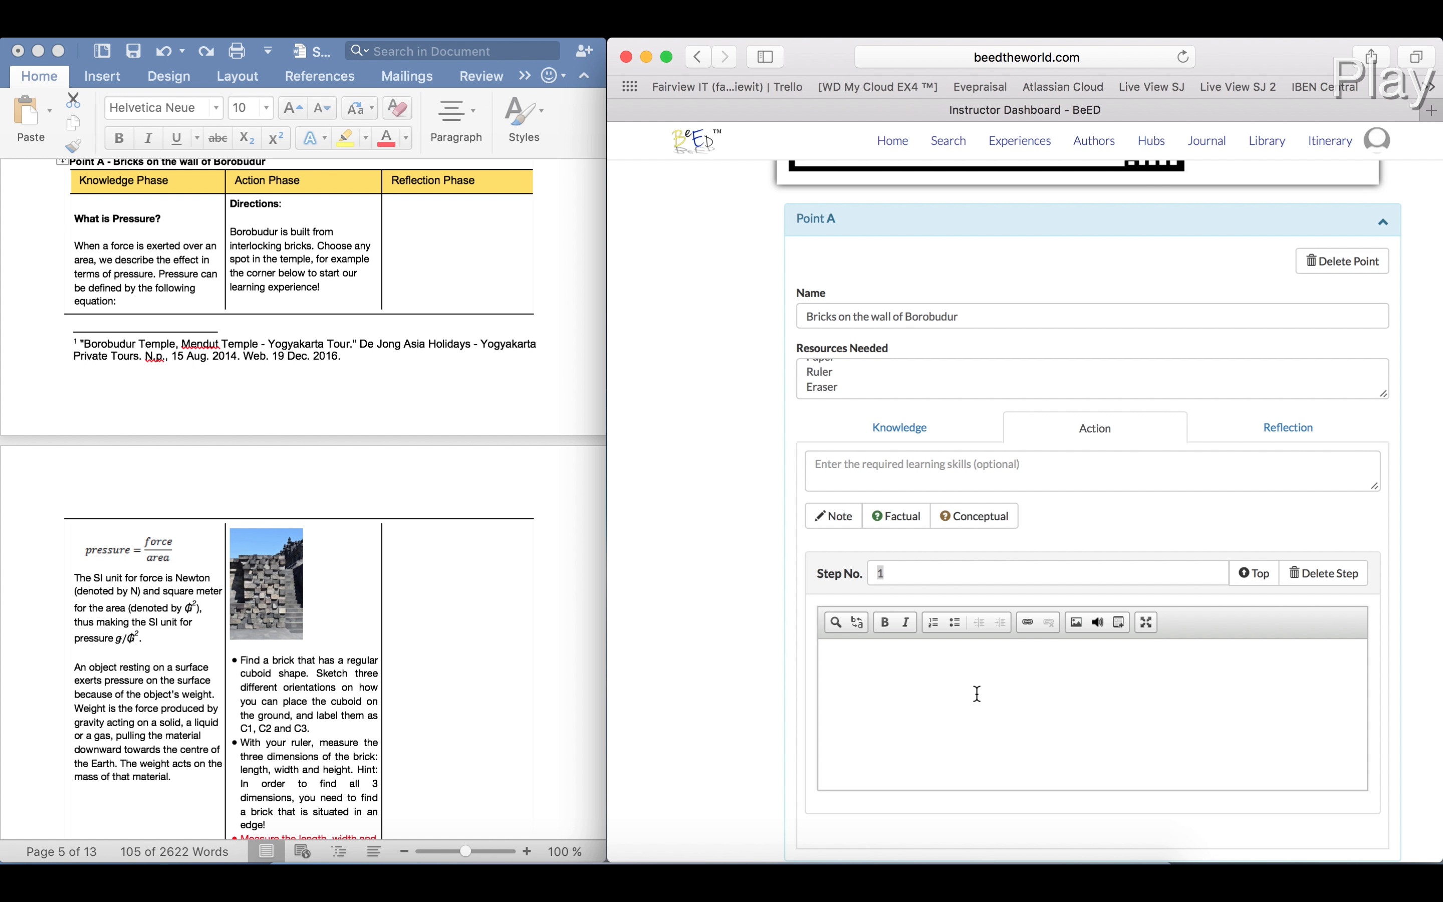
{"action": "type", "text": "Same u"}
{"action": "key", "text": "BackSpace"}
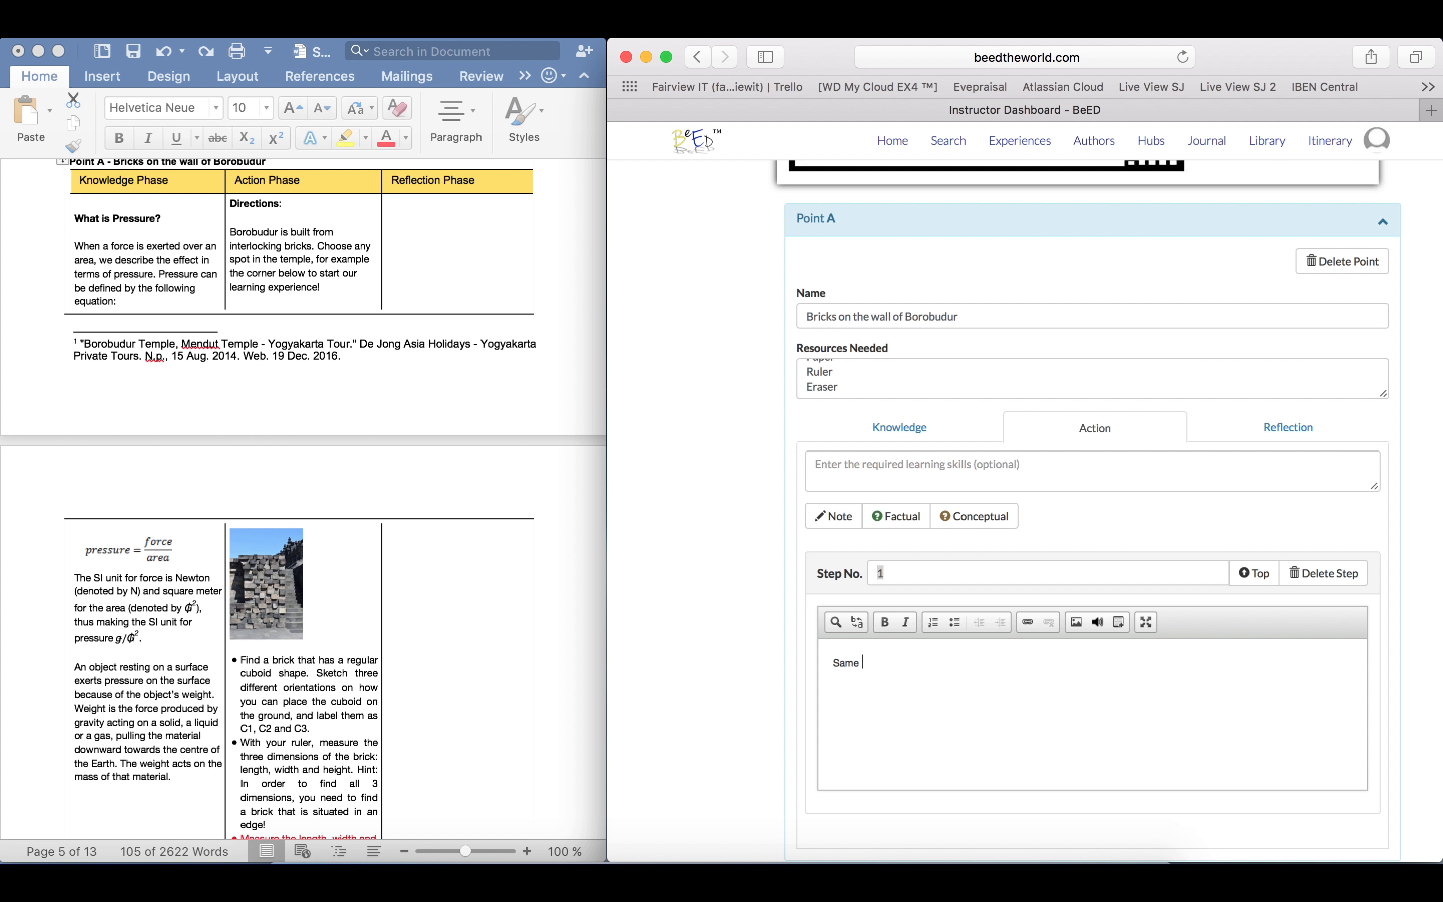
{"action": "type", "text": "function as before"}
Add a factual question as Step 2 of the Action phase, with the question text "Insert factual question here"
{"action": "left_click", "coordinate": [913, 524]}
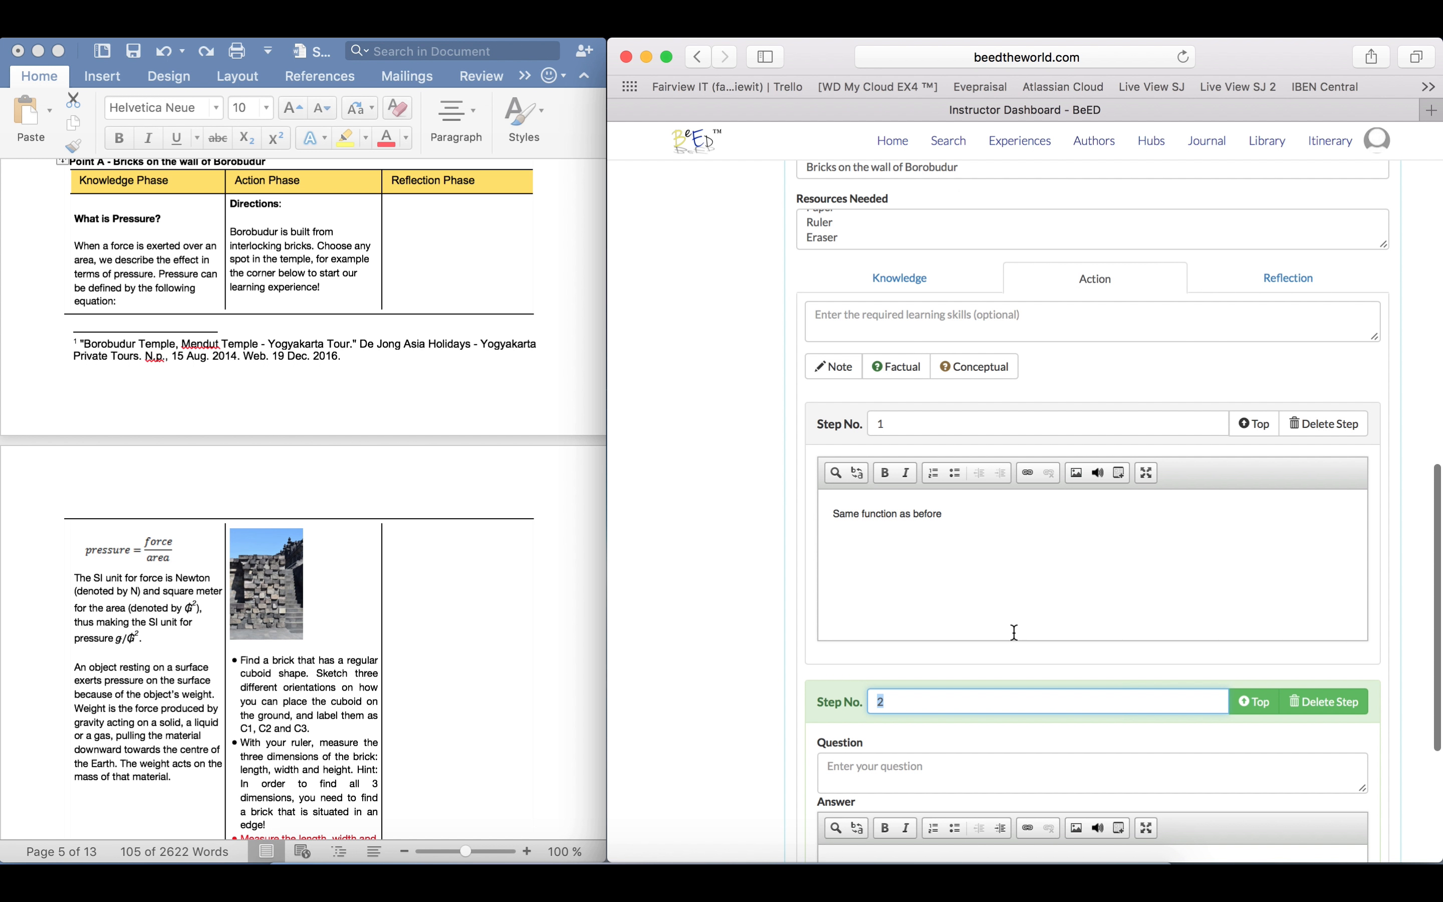
{"action": "scroll", "coordinate": [1014, 632], "scroll_direction": "down", "scroll_amount": 3}
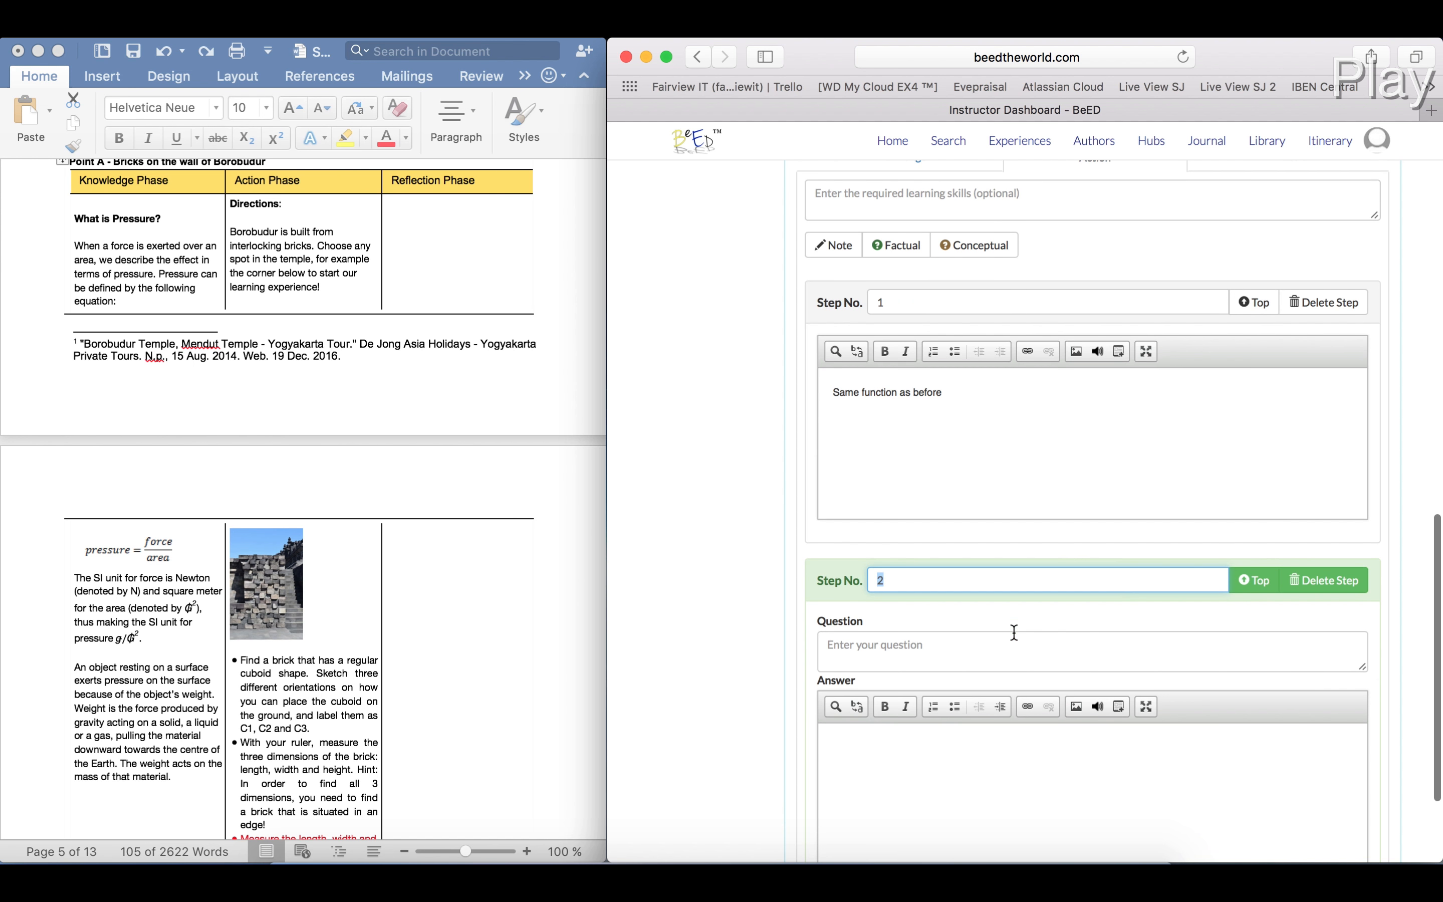
{"action": "left_click", "coordinate": [1014, 632]}
{"action": "type", "text": "I"}
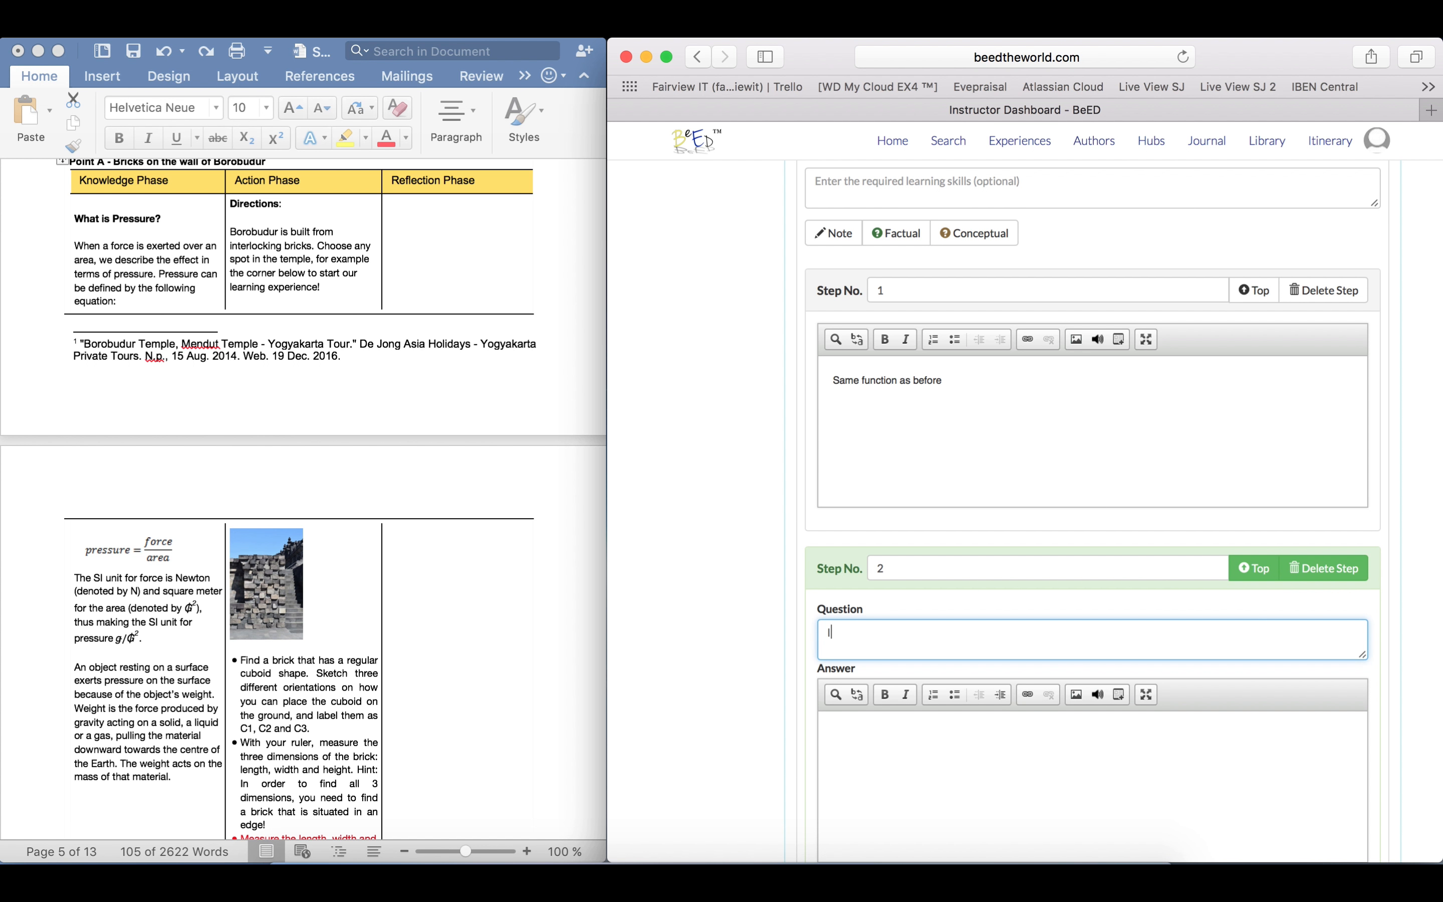
{"action": "type", "text": "nsert factual question here"}
Enter "Answers ( this section works the same as notes in terms of functionality )" as the factual question's answer
{"action": "left_click", "coordinate": [994, 748]}
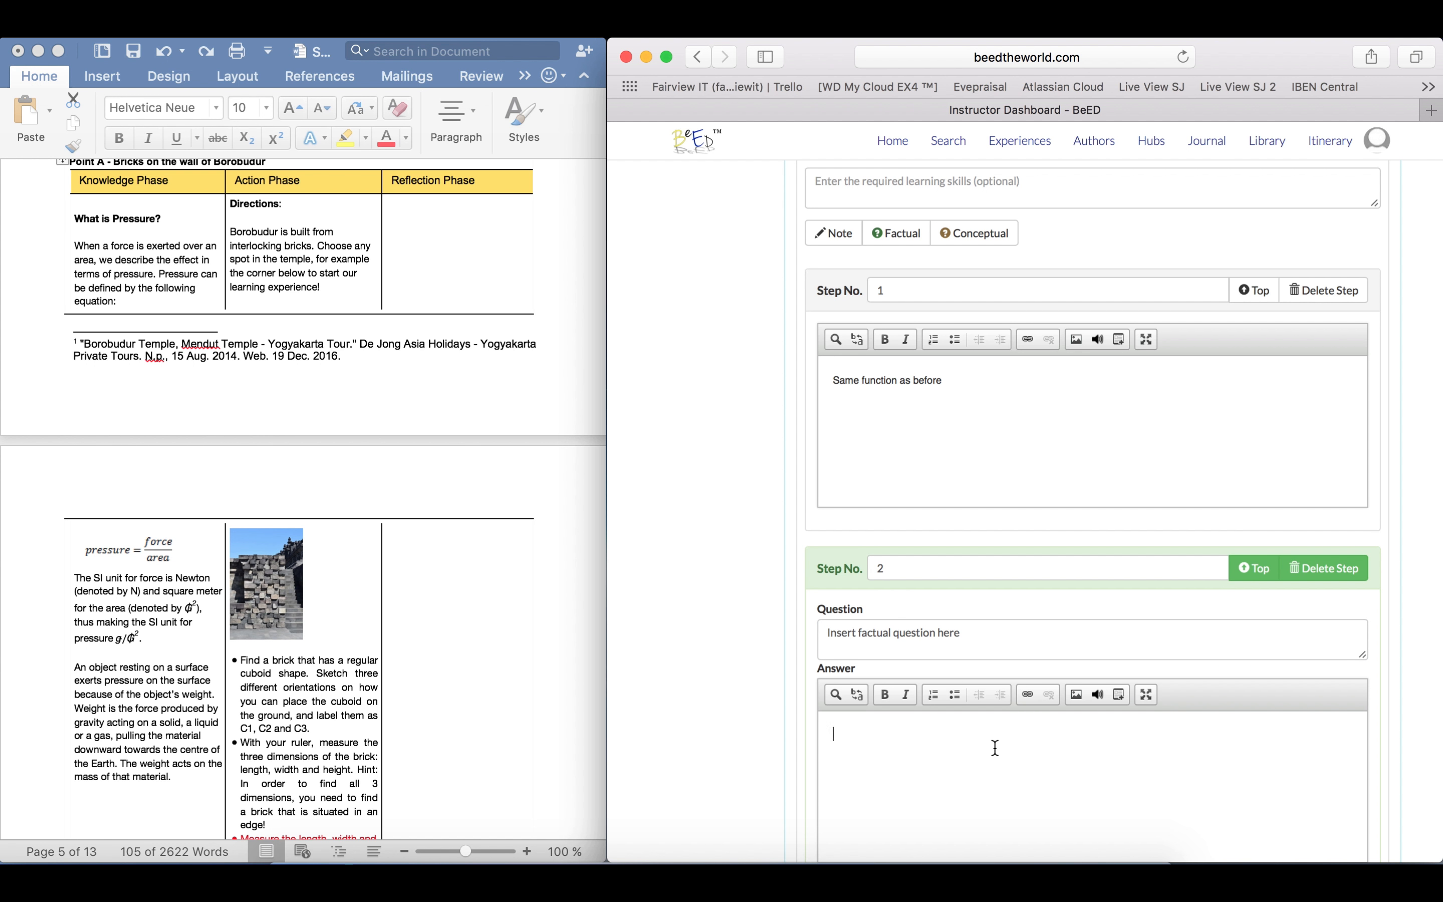
{"action": "type", "text": "Answers ( this section works the same as "}
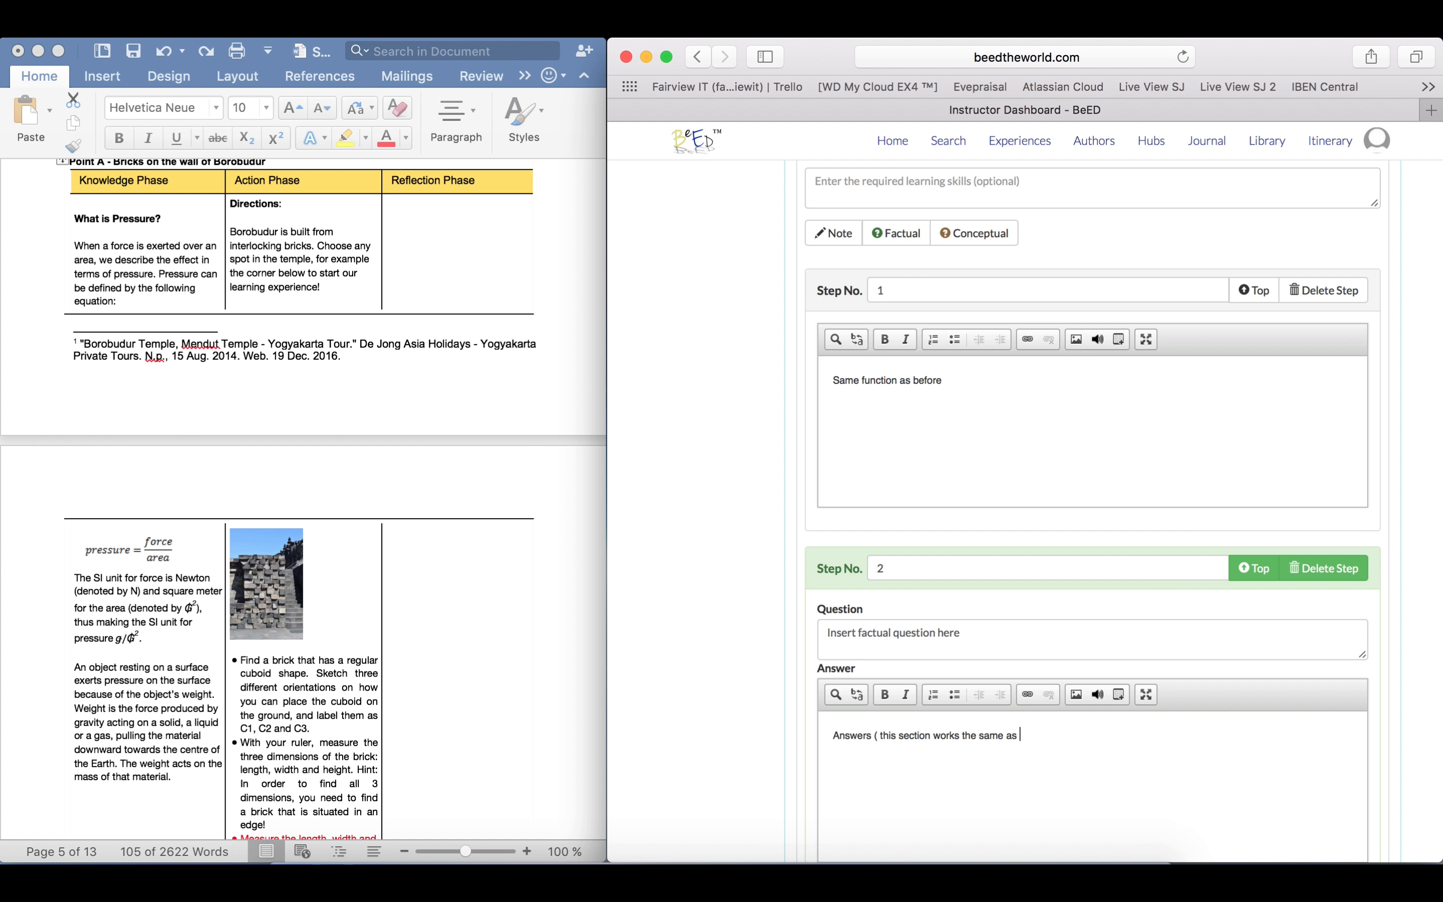
{"action": "type", "text": "notes in terms of functionality"}
{"action": "left_click", "coordinate": [1190, 781]}
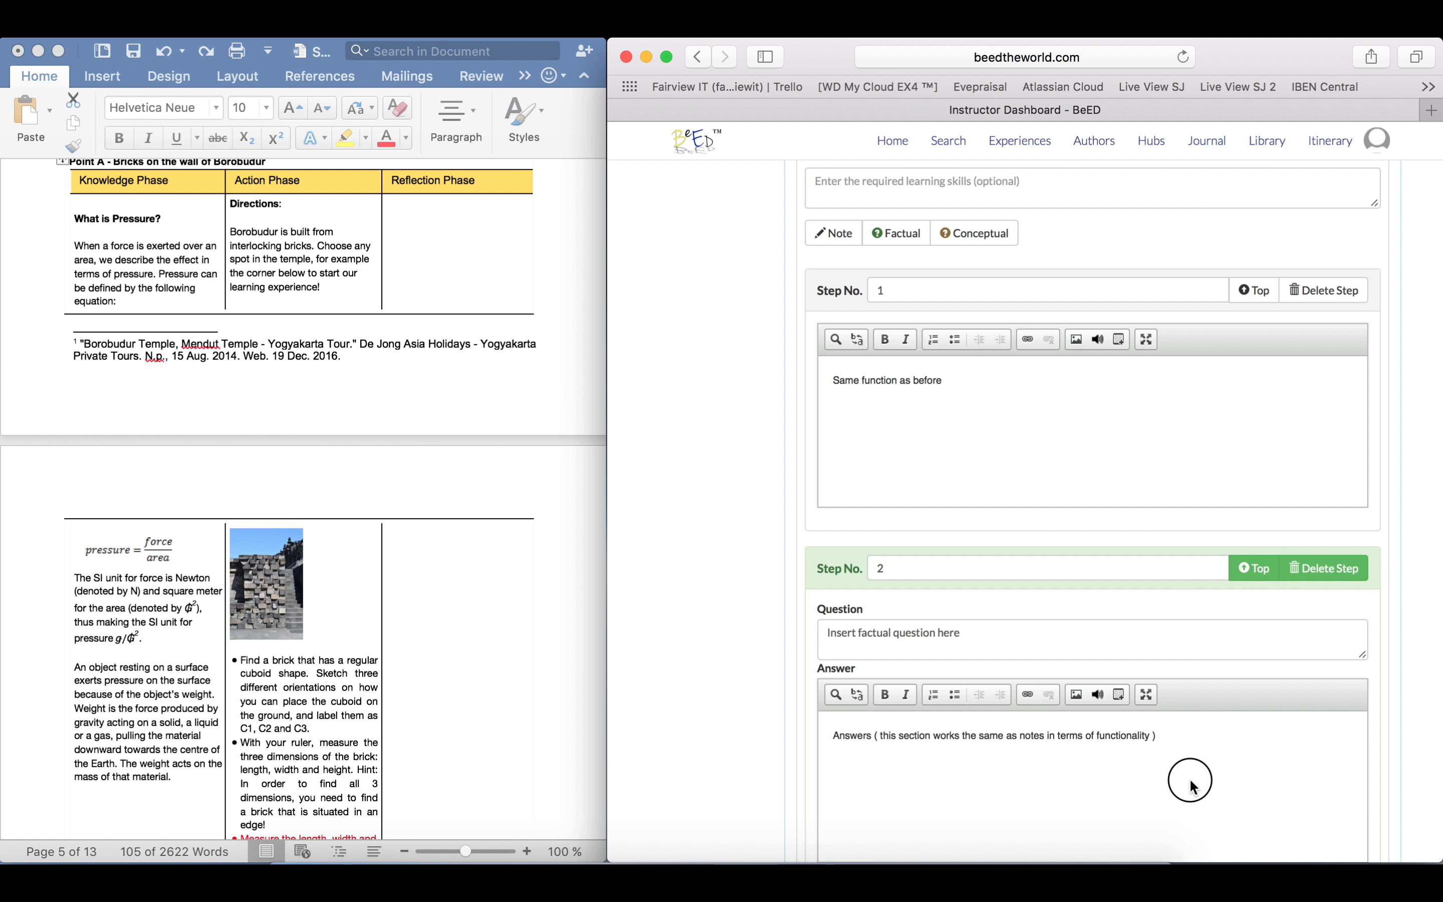
Add the line "All factual questions can be seen as a green tab." to the factual question's answer
{"action": "key", "text": "Return"}
{"action": "type", "text": "All factual questi"}
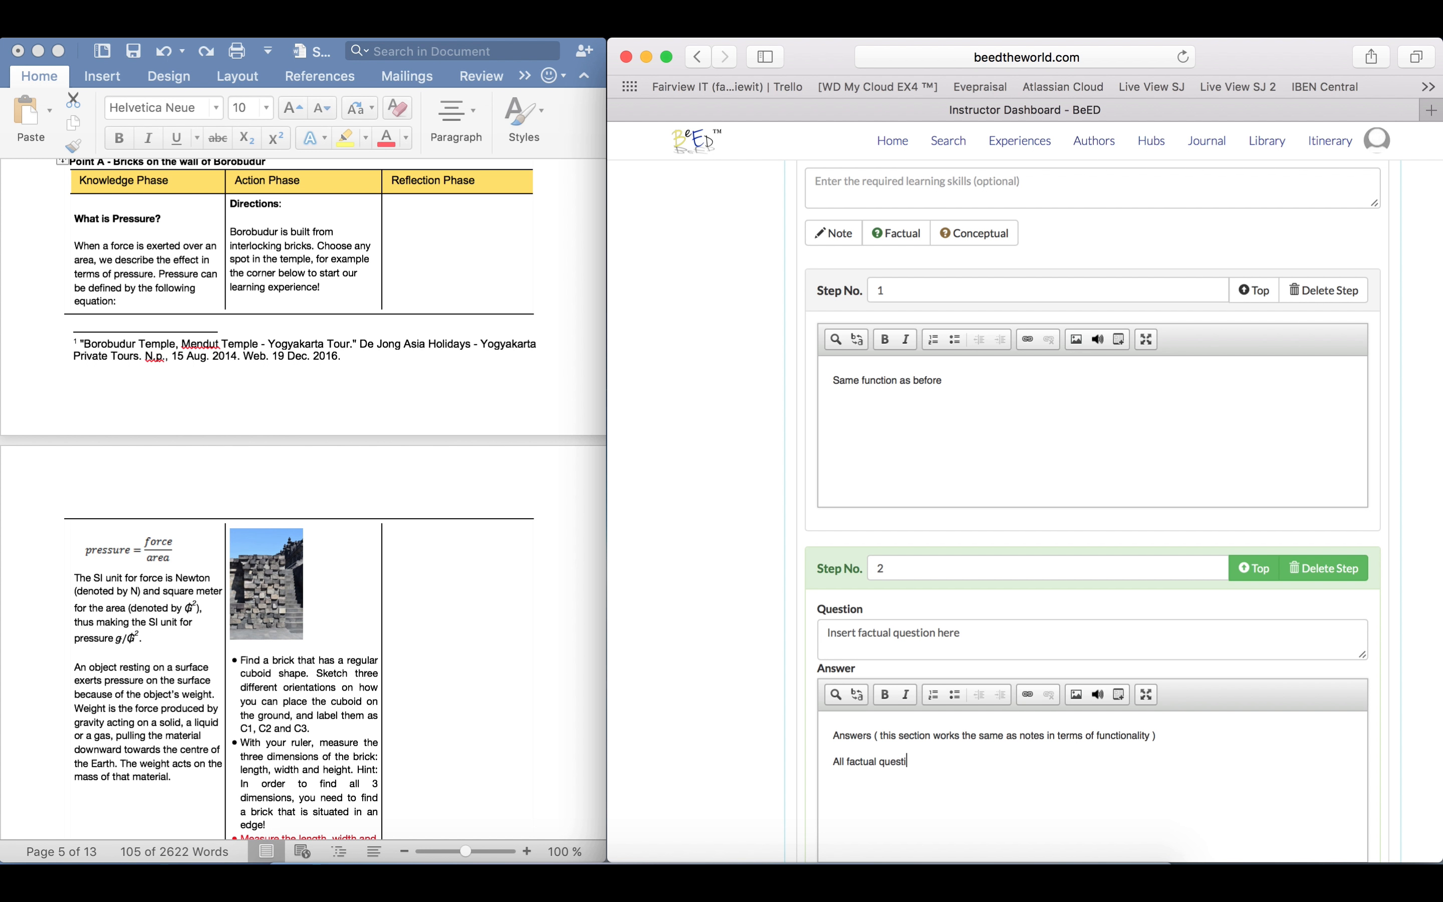
{"action": "type", "text": "on"}
{"action": "type", "text": "s a"}
{"action": "type", "text": "can be"}
{"action": "type", "text": " seen as a green tab."}
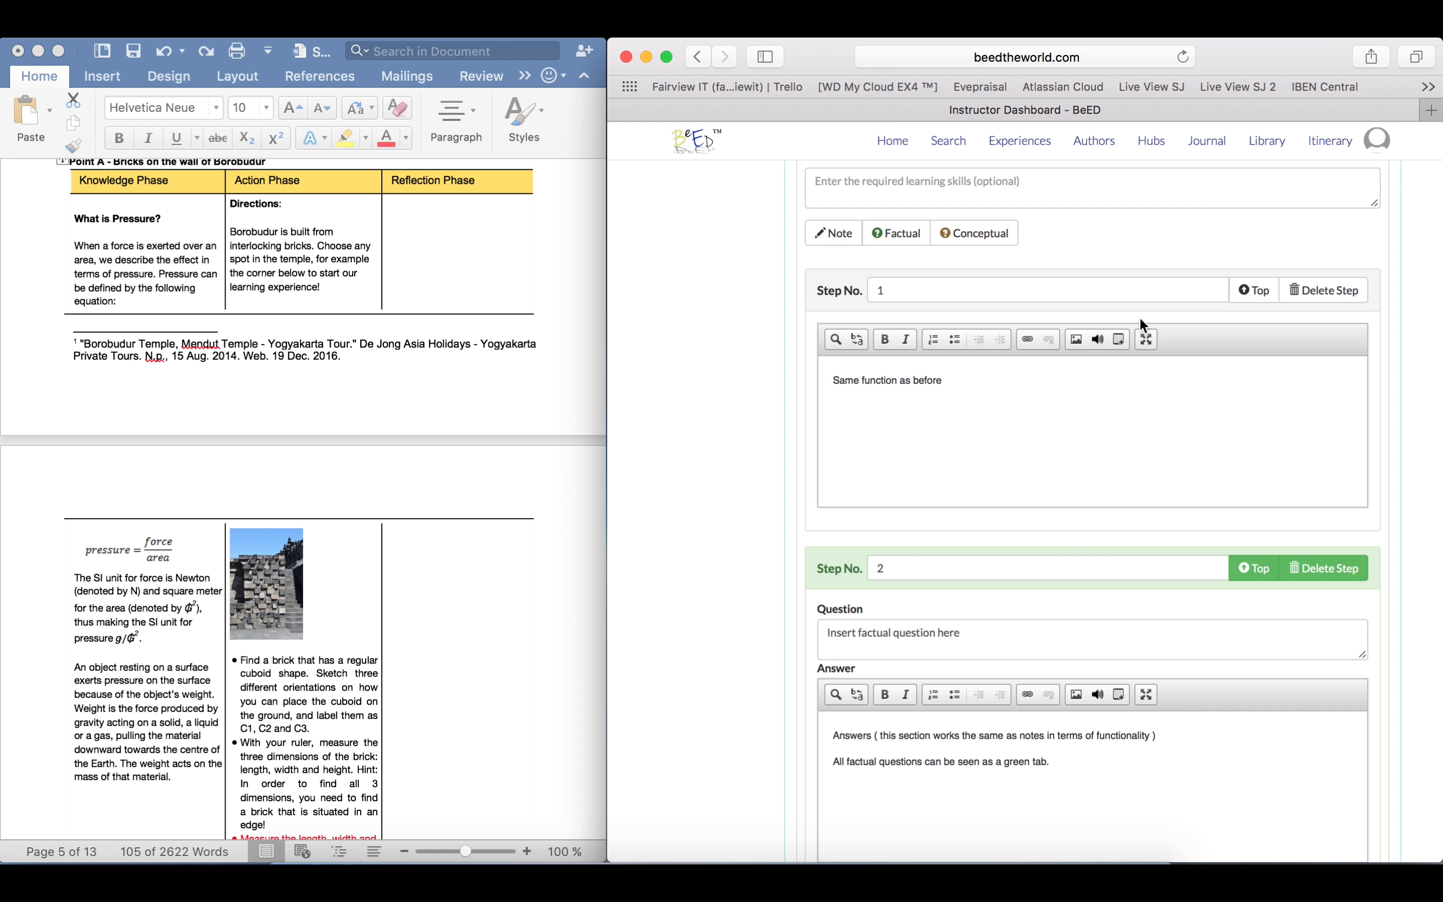
Add a conceptual question as Step 3 of the Action phase, with the question text "Insert conceptual question here"
{"action": "left_click", "coordinate": [1000, 236]}
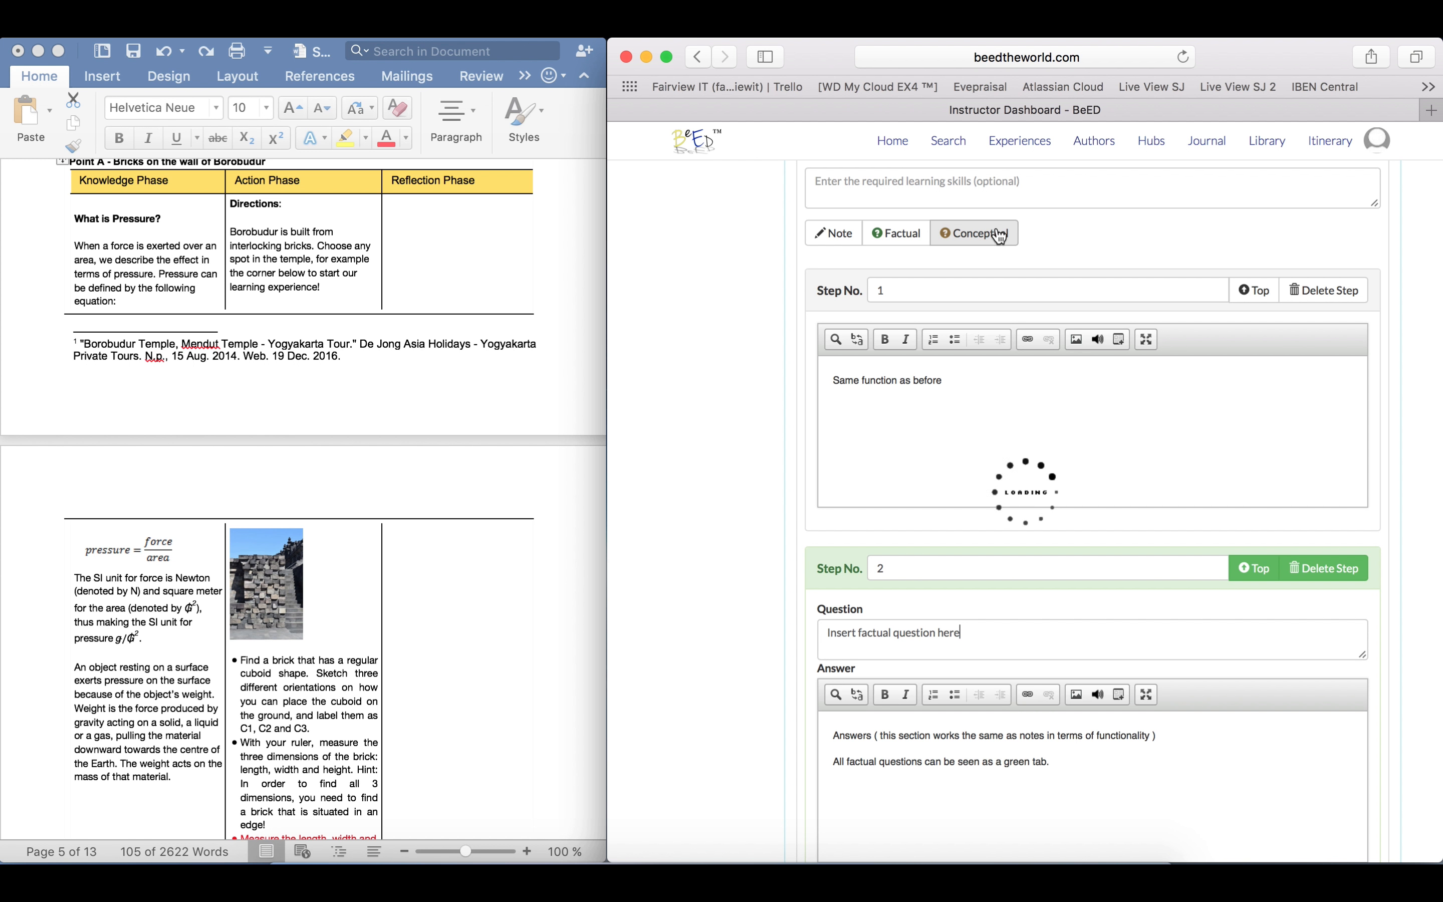
{"action": "left_click", "coordinate": [970, 638]}
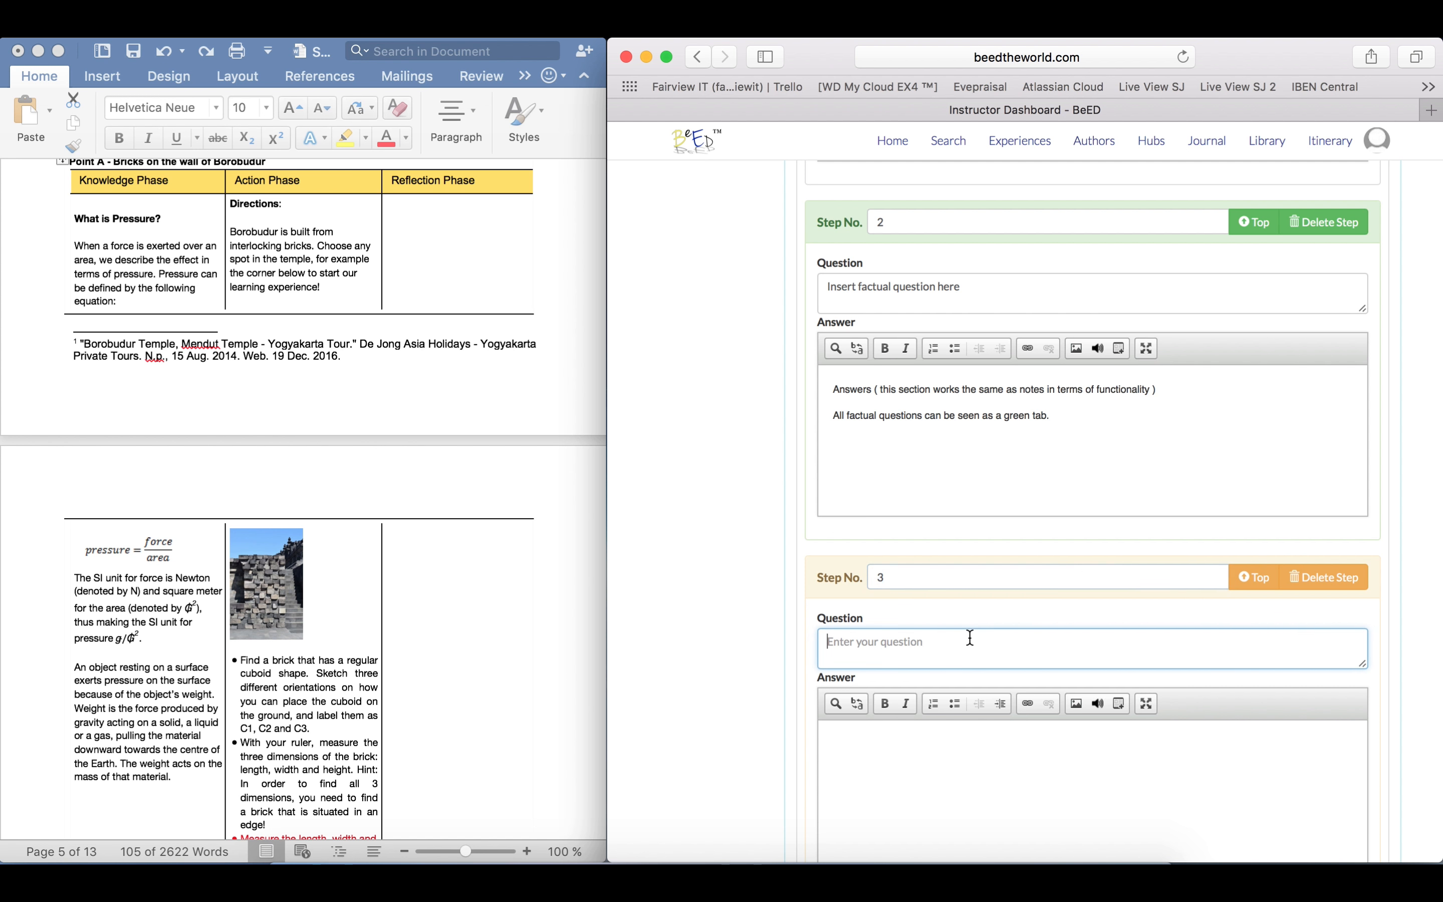
{"action": "type", "text": "Insert conceptual question here"}
Answer the conceptual question with two lines: "Same function as before." and "All conceptual questions are seen as an orange tab."
{"action": "left_click", "coordinate": [986, 751]}
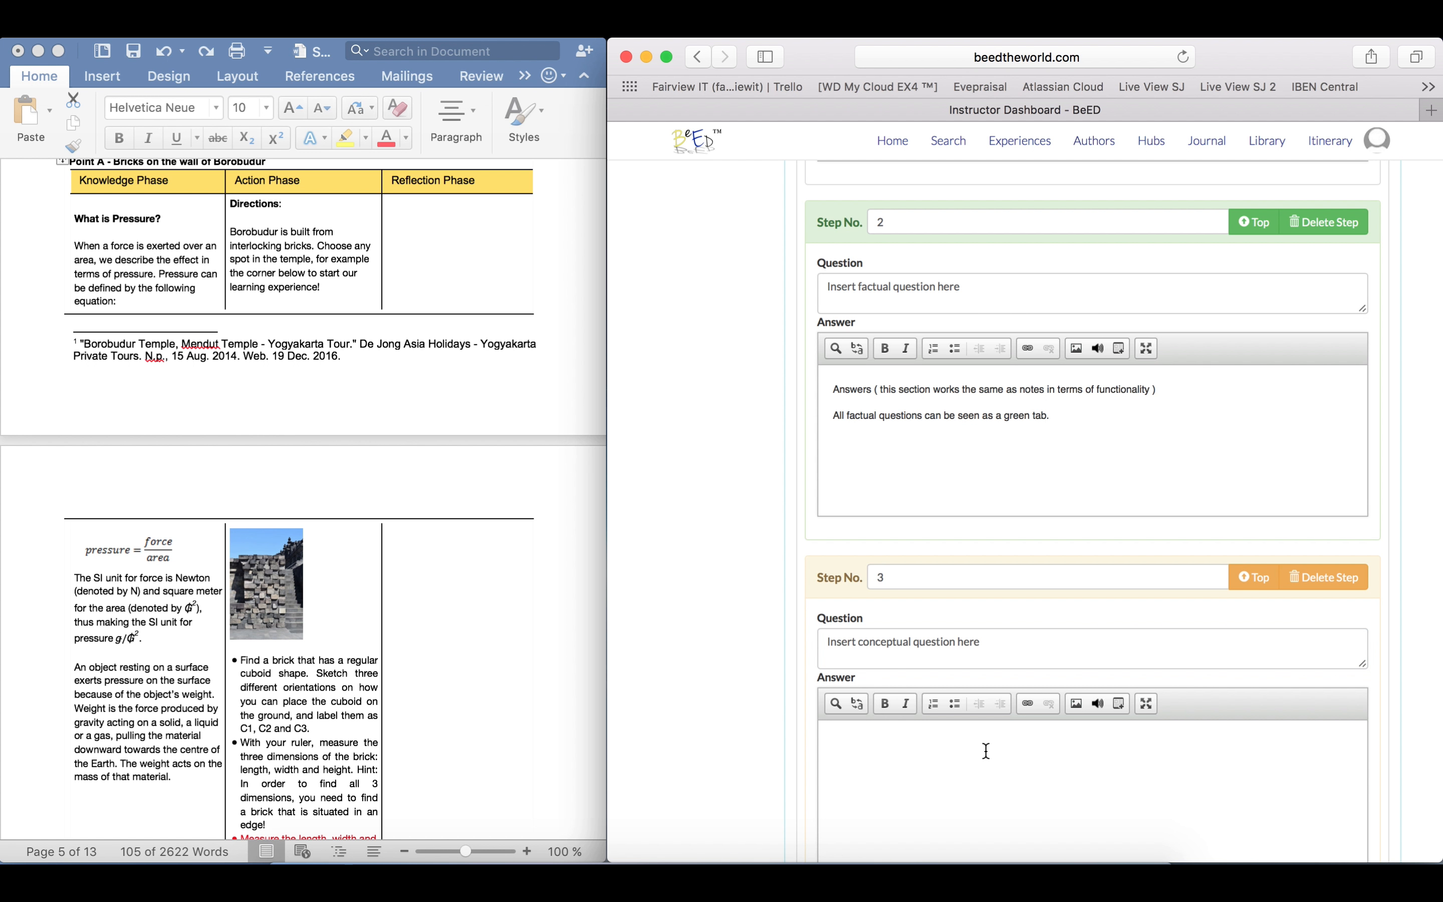
{"action": "type", "text": "Same functio"}
{"action": "type", "text": "n as before"}
{"action": "type", "text": "All conceptual qu"}
{"action": "type", "text": "estion"}
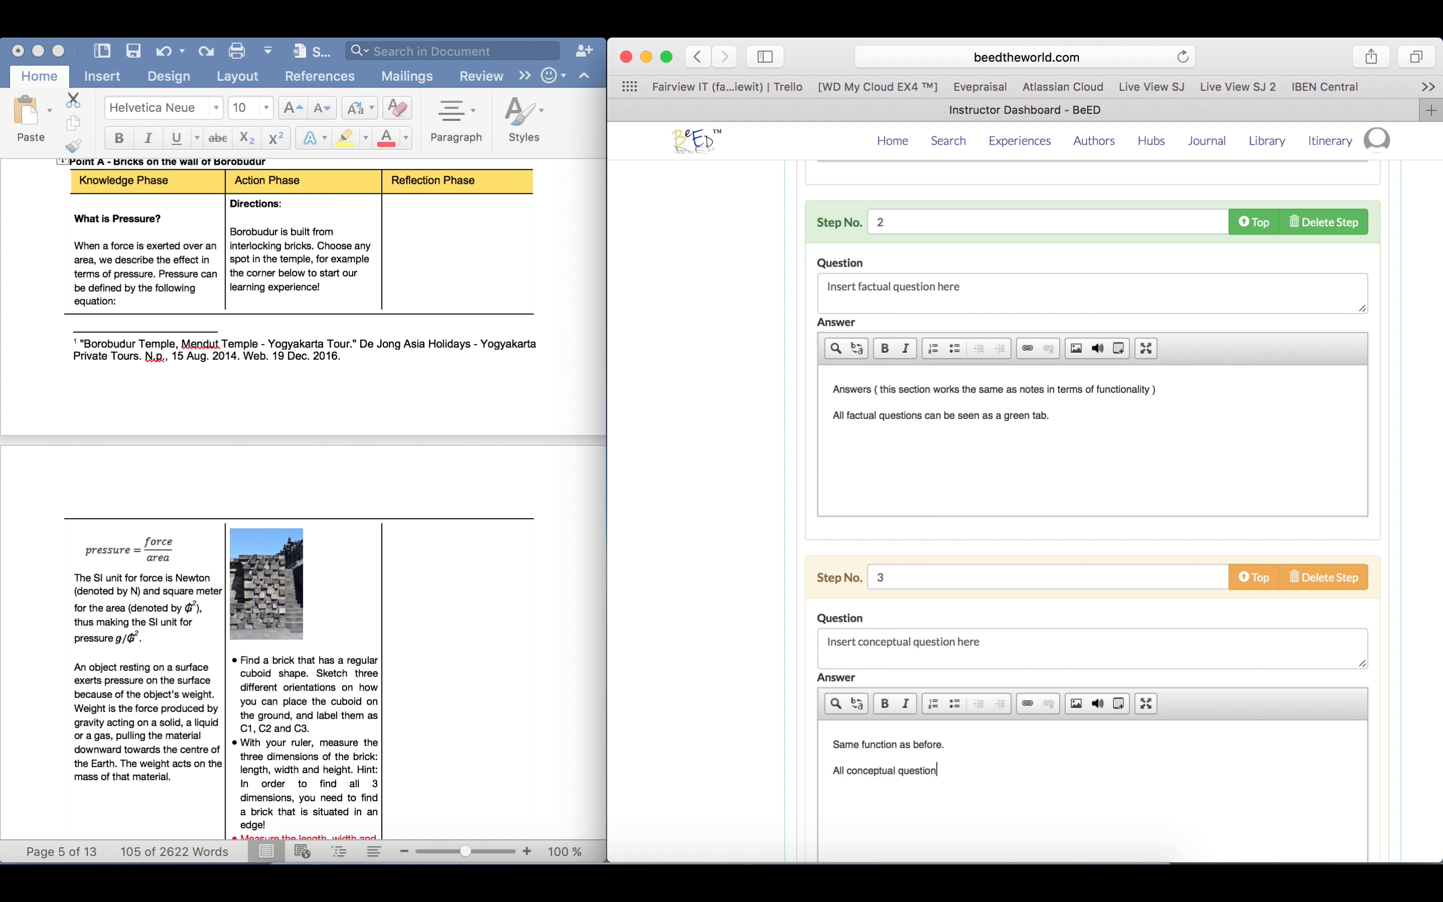
{"action": "type", "text": "s "}
{"action": "type", "text": "are seen"}
{"action": "type", "text": " as"}
{"action": "type", "text": " orange"}
{"action": "type", "text": "an "}
{"action": "type", "text": "tab."}
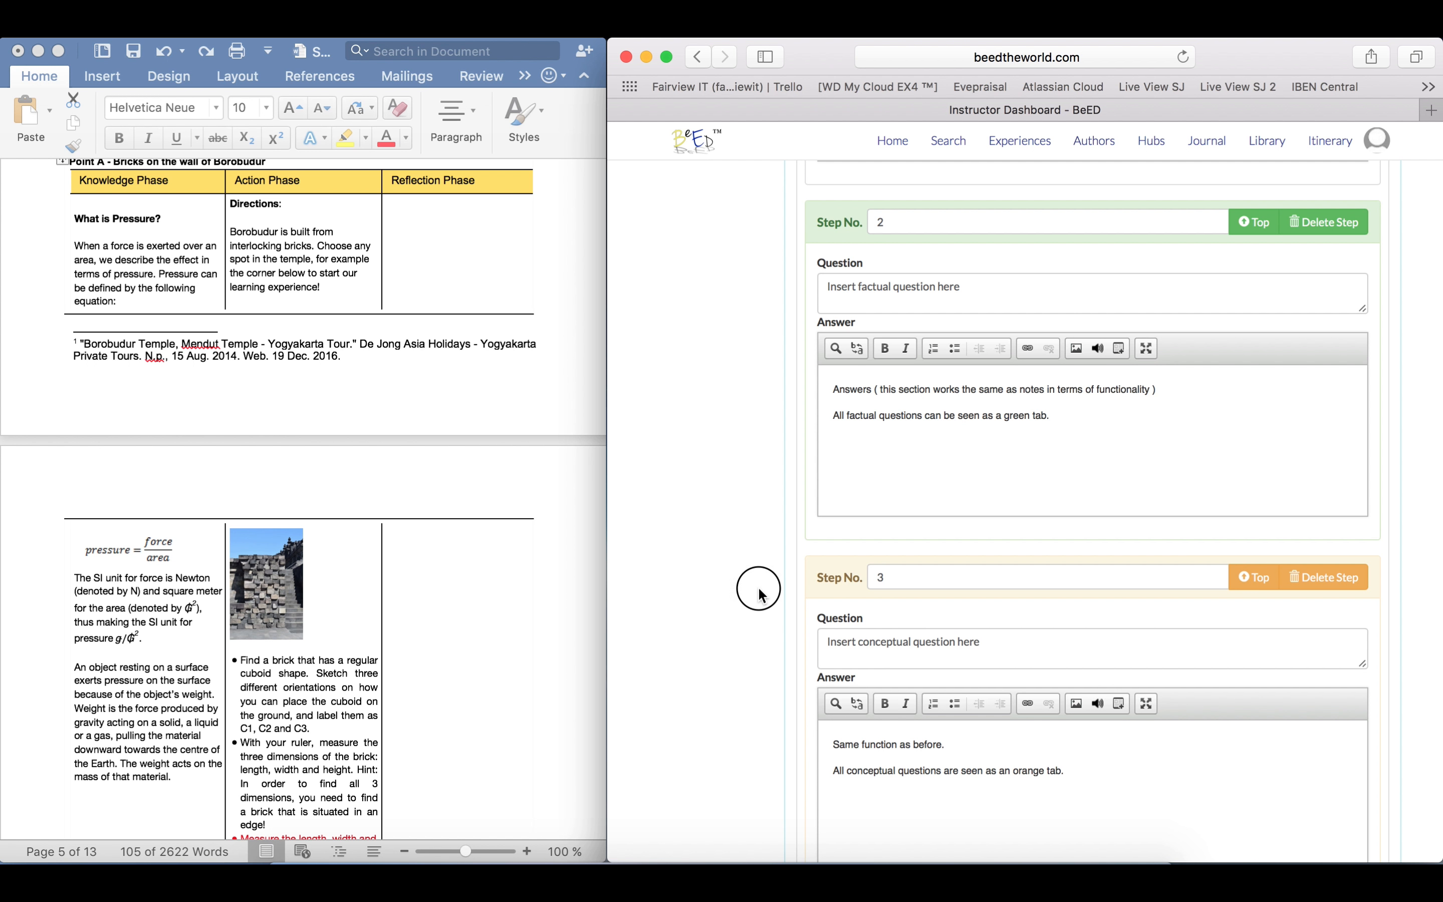
Enter "If applicable" as the guide text in Point A's Reflection phase and move on to the phase's note body
{"action": "scroll", "coordinate": [1215, 431], "scroll_direction": "up", "scroll_amount": 2}
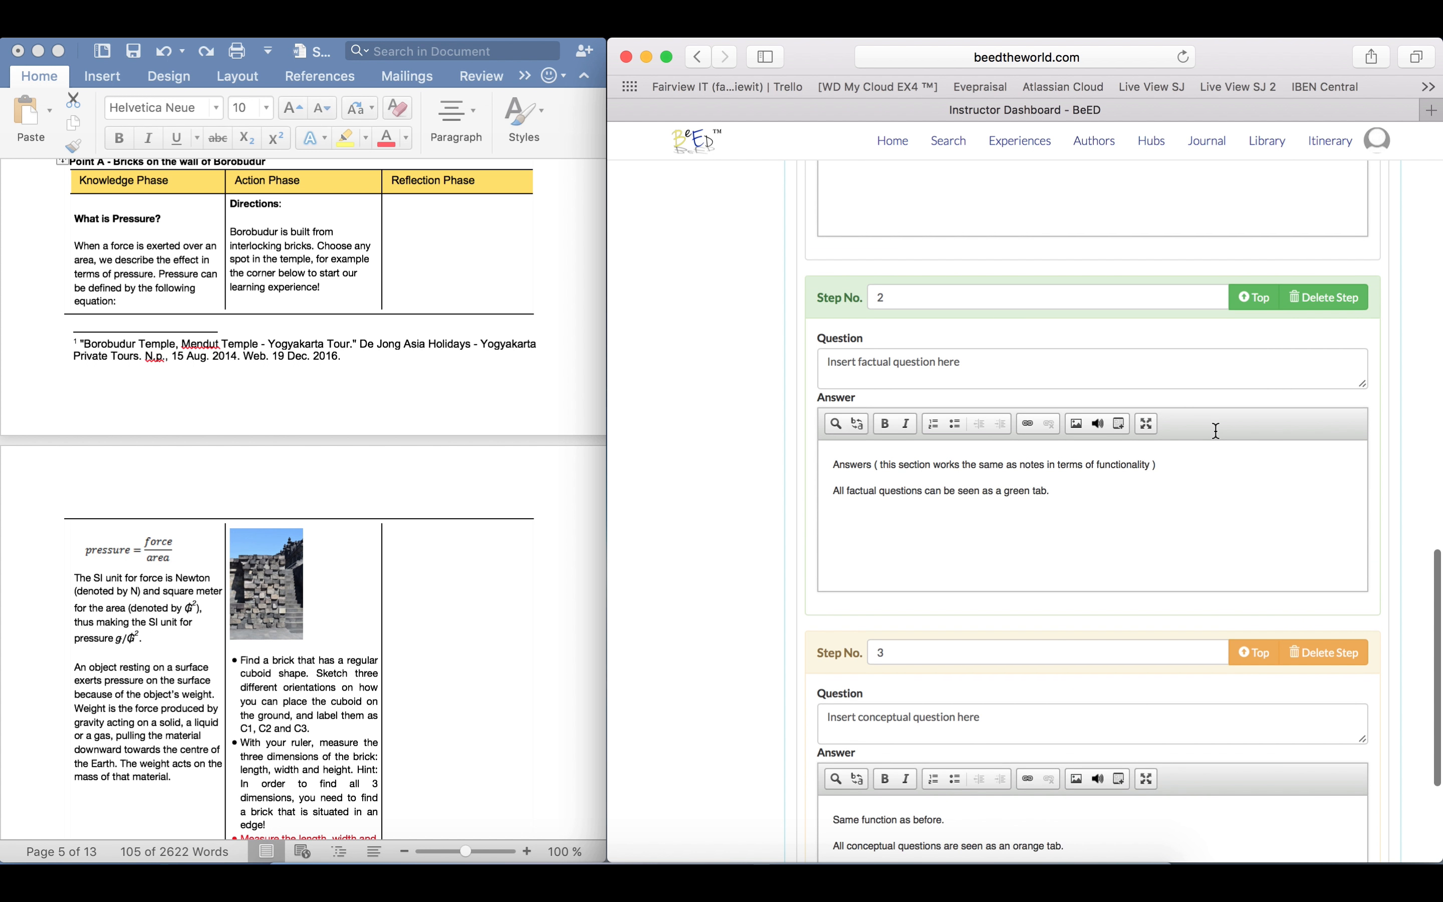
{"action": "scroll", "coordinate": [1216, 431], "scroll_direction": "up", "scroll_amount": 5}
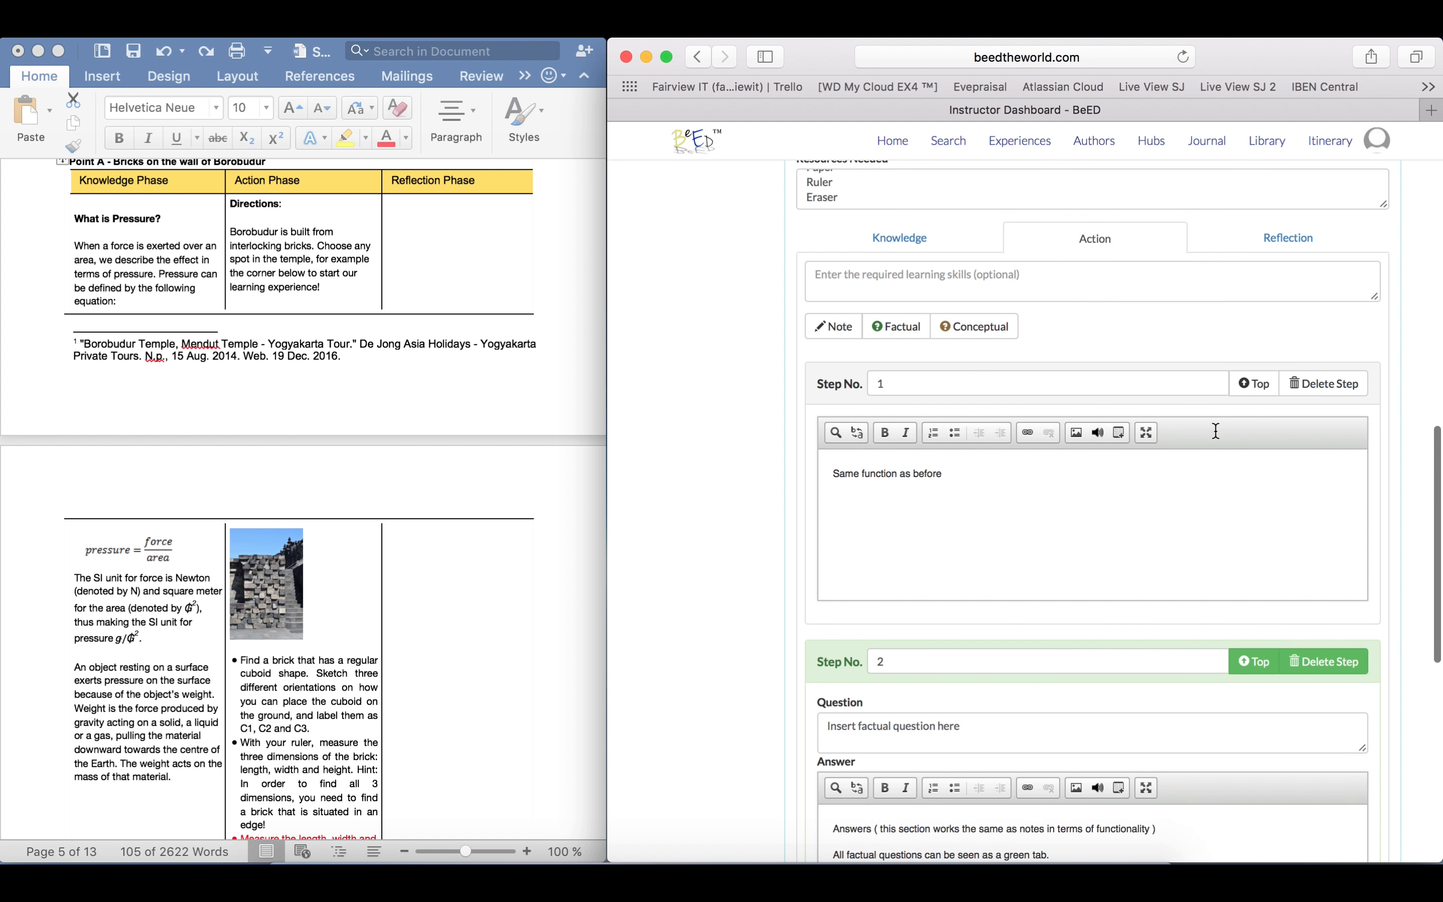
{"action": "scroll", "coordinate": [1216, 431], "scroll_direction": "up", "scroll_amount": 1}
{"action": "left_click", "coordinate": [1284, 305]}
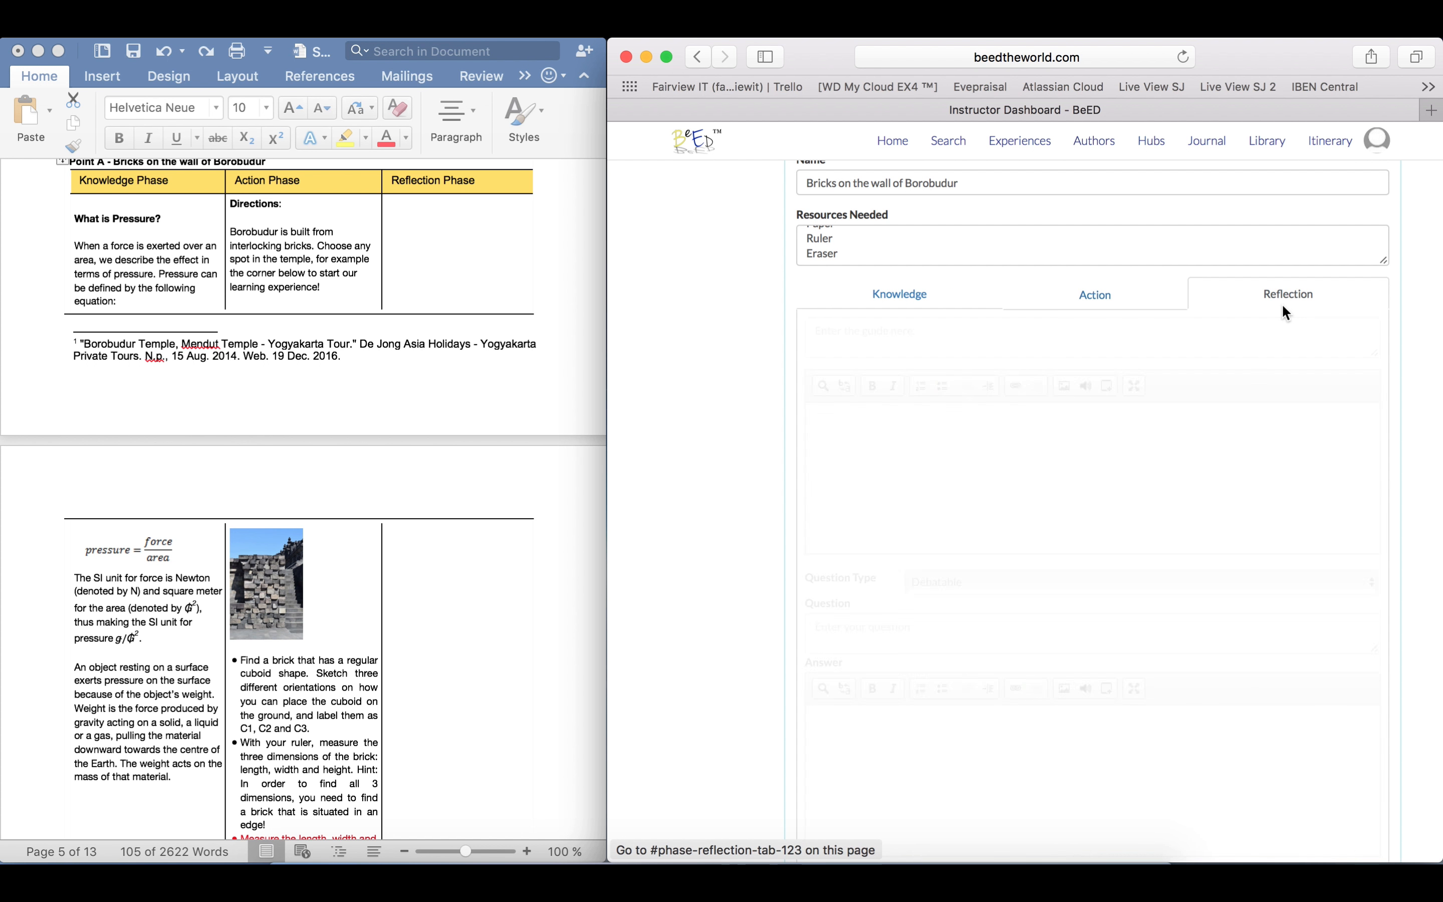
{"action": "left_click", "coordinate": [953, 338]}
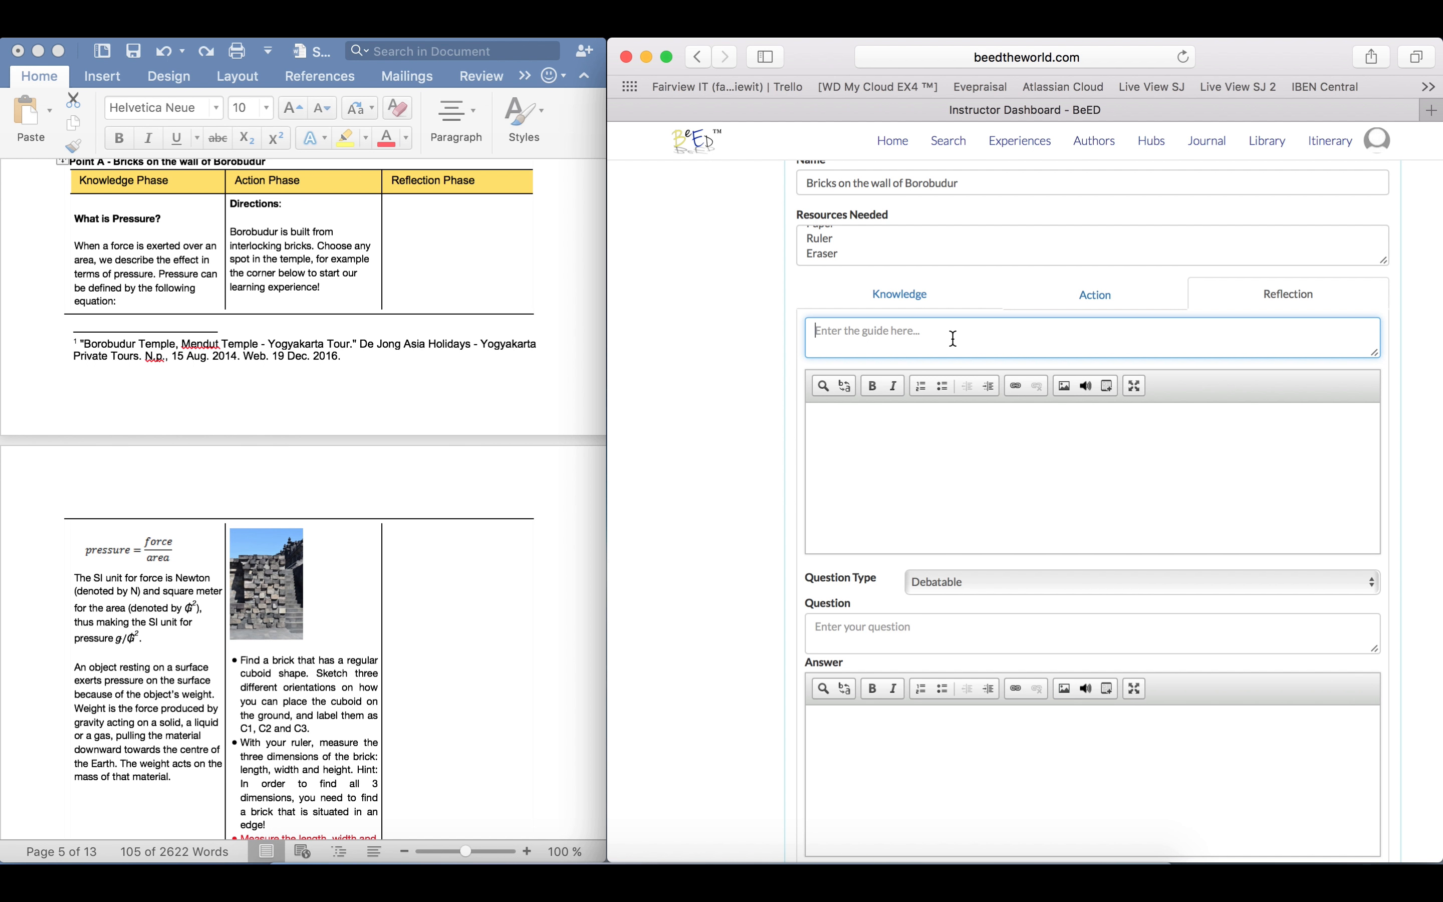
{"action": "type", "text": "If applicable"}
{"action": "scroll", "coordinate": [1008, 446], "scroll_direction": "up", "scroll_amount": 1}
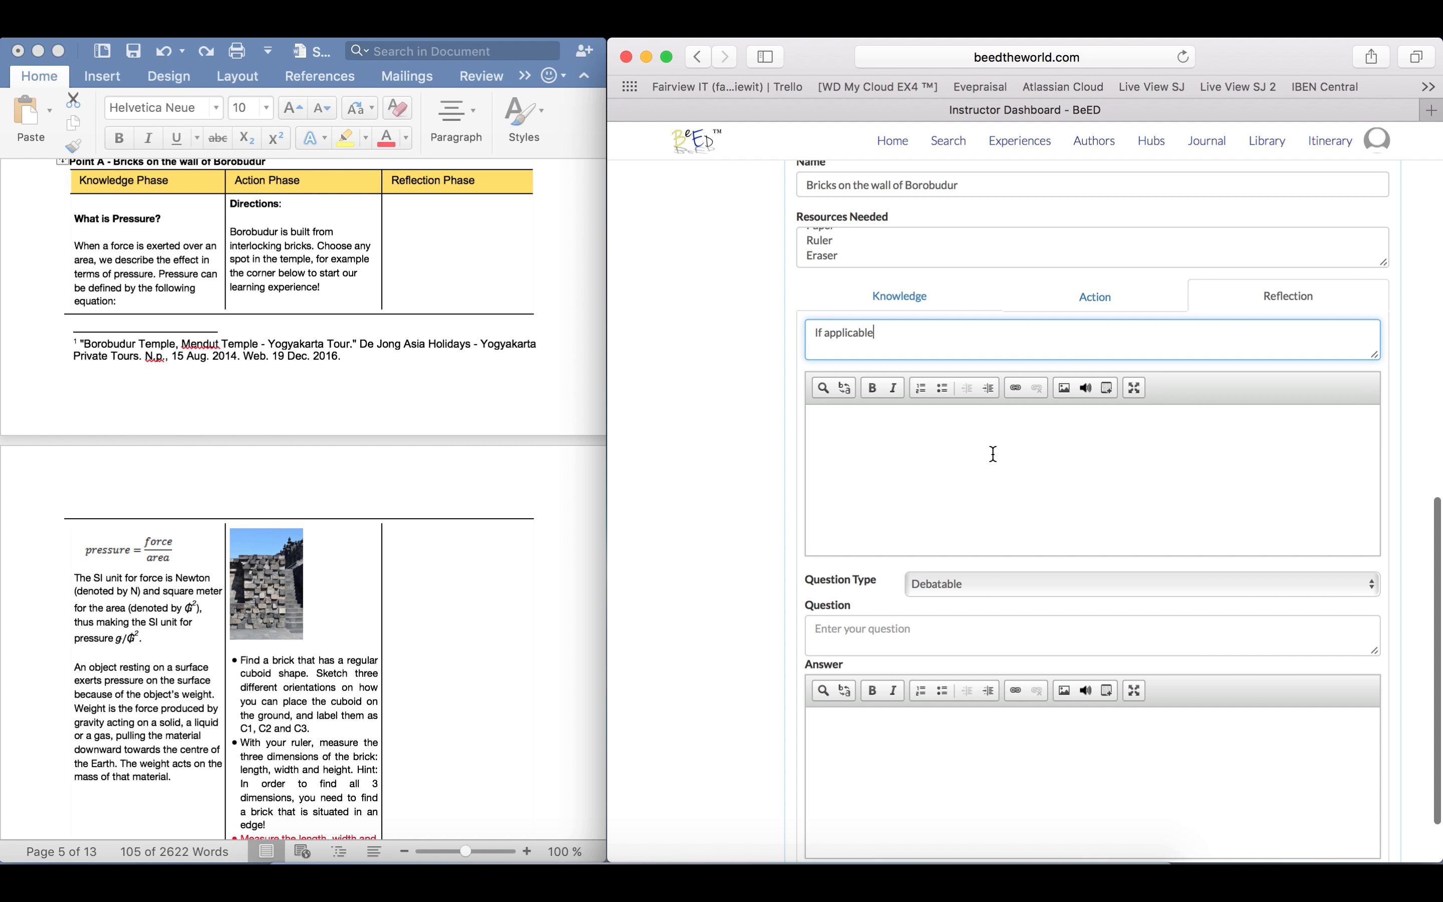
{"action": "left_click", "coordinate": [993, 454]}
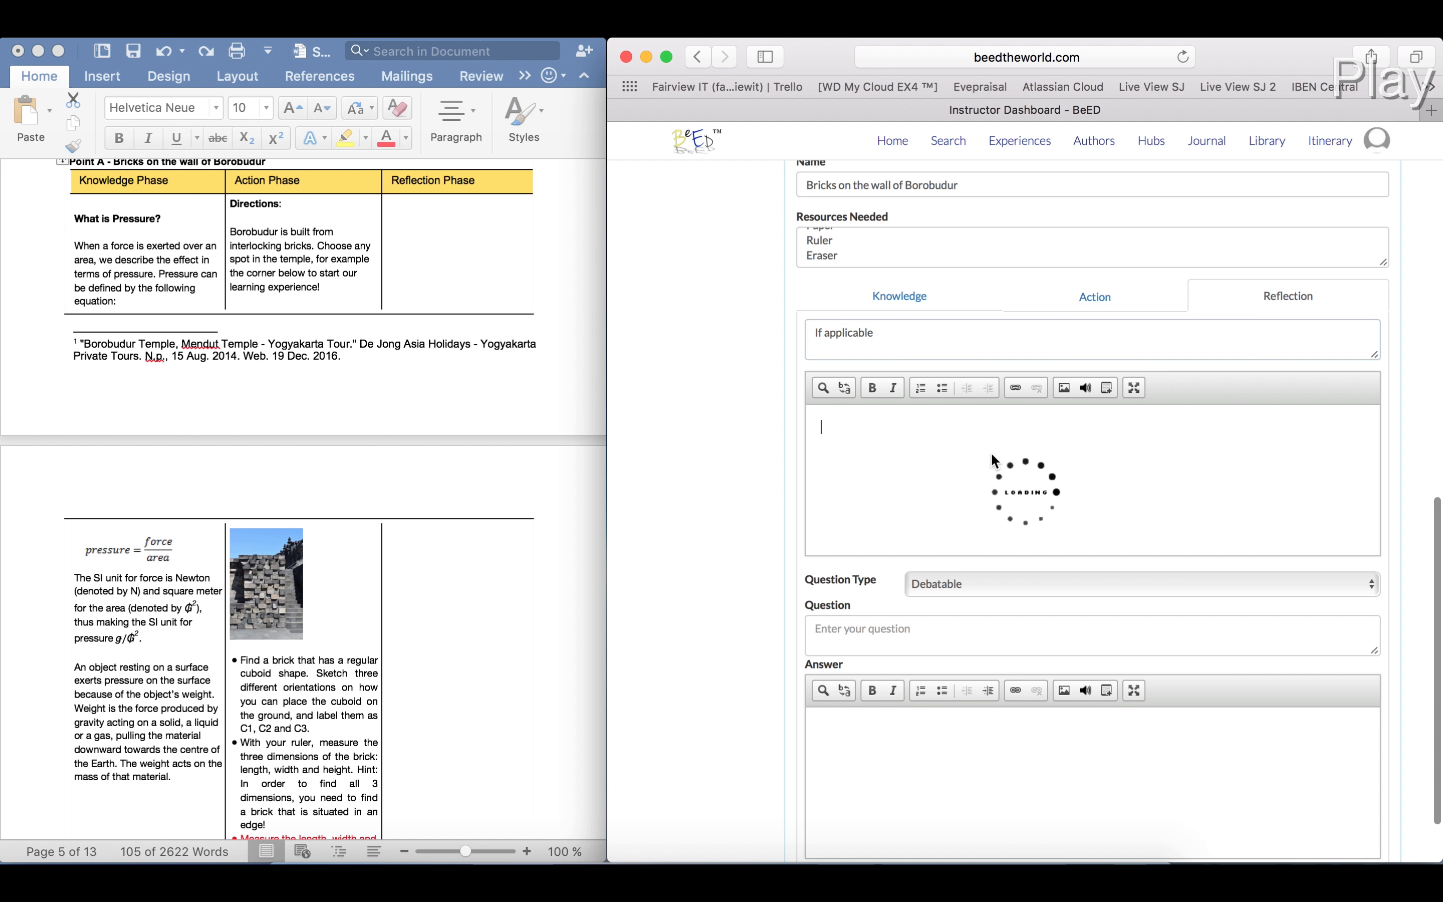
{"action": "scroll", "coordinate": [969, 591], "scroll_direction": "up", "scroll_amount": 1}
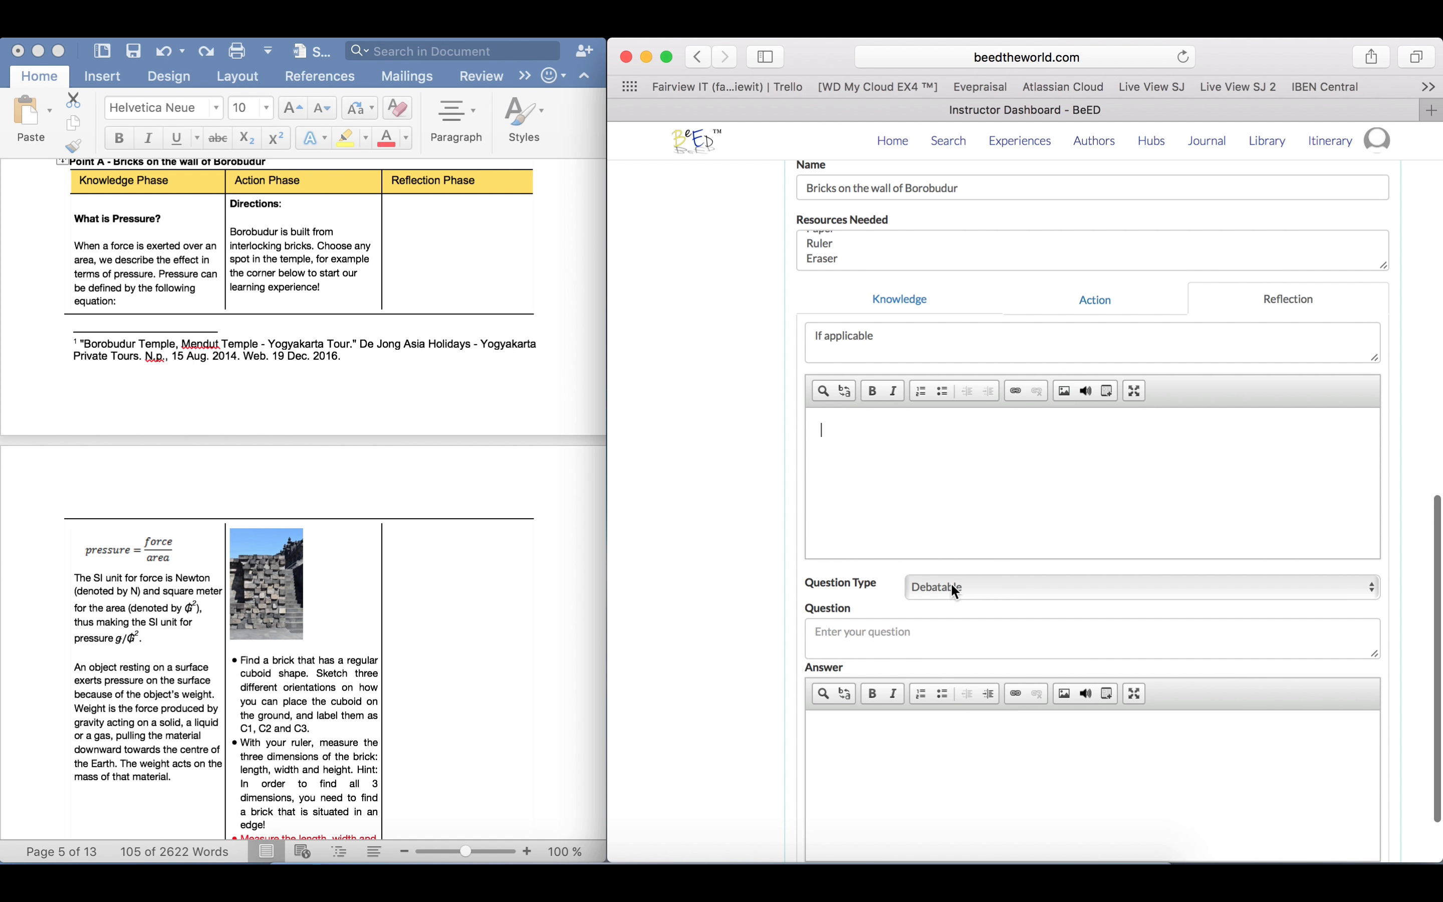
{"action": "scroll", "coordinate": [933, 623], "scroll_direction": "down", "scroll_amount": 1}
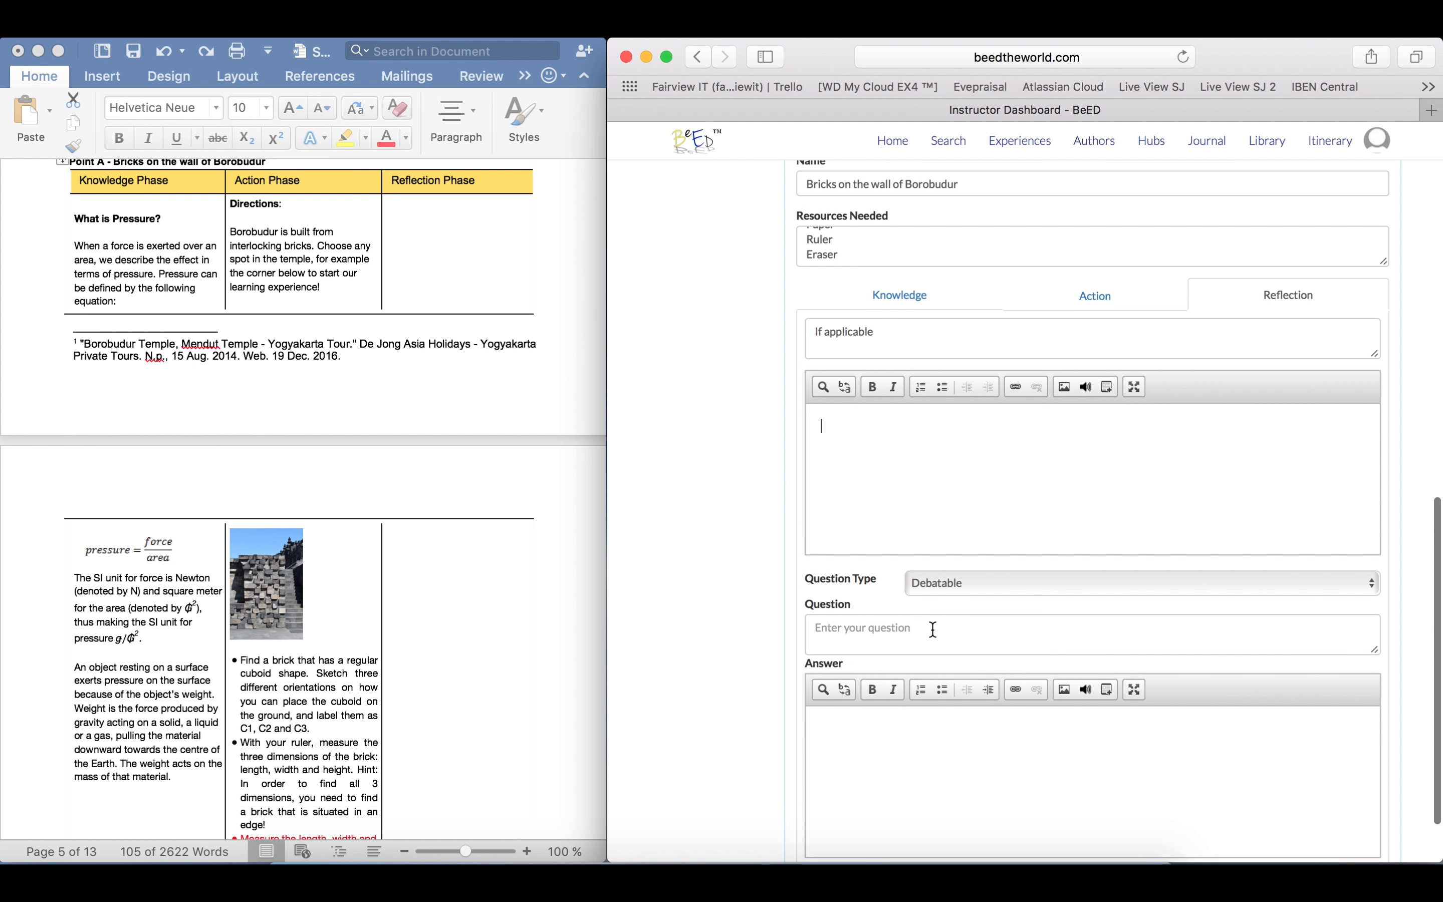
Enter "Insert debatable question here" as the debatable question in Point A's Reflection phase
{"action": "left_click", "coordinate": [932, 629]}
{"action": "type", "text": "er"}
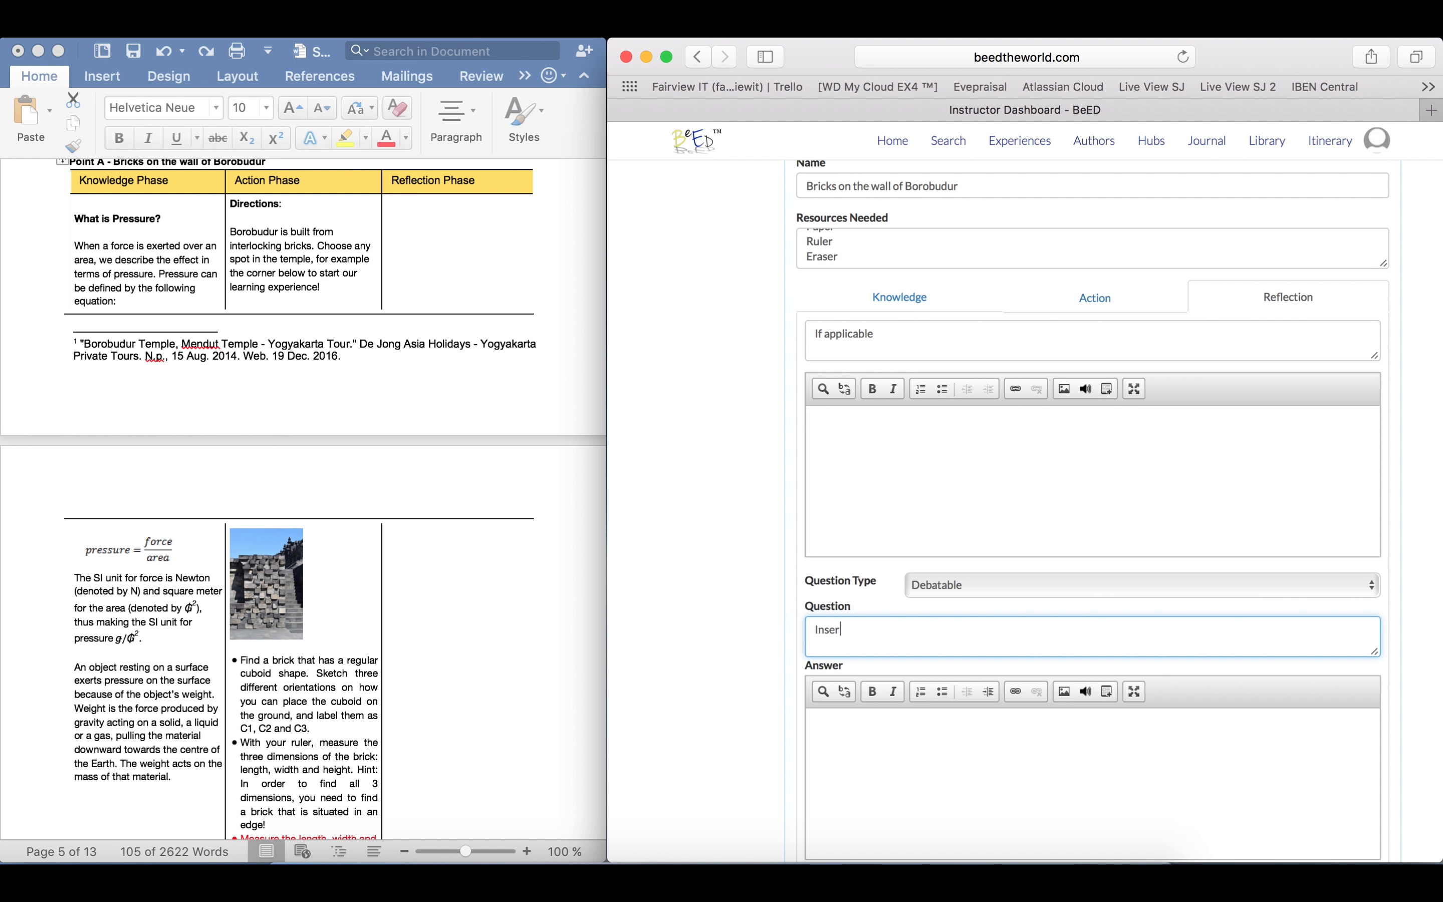
{"action": "type", "text": "t debatable question here"}
Answer the debatable question with "Insert the answers here, functions are same as before."
{"action": "left_click", "coordinate": [956, 735]}
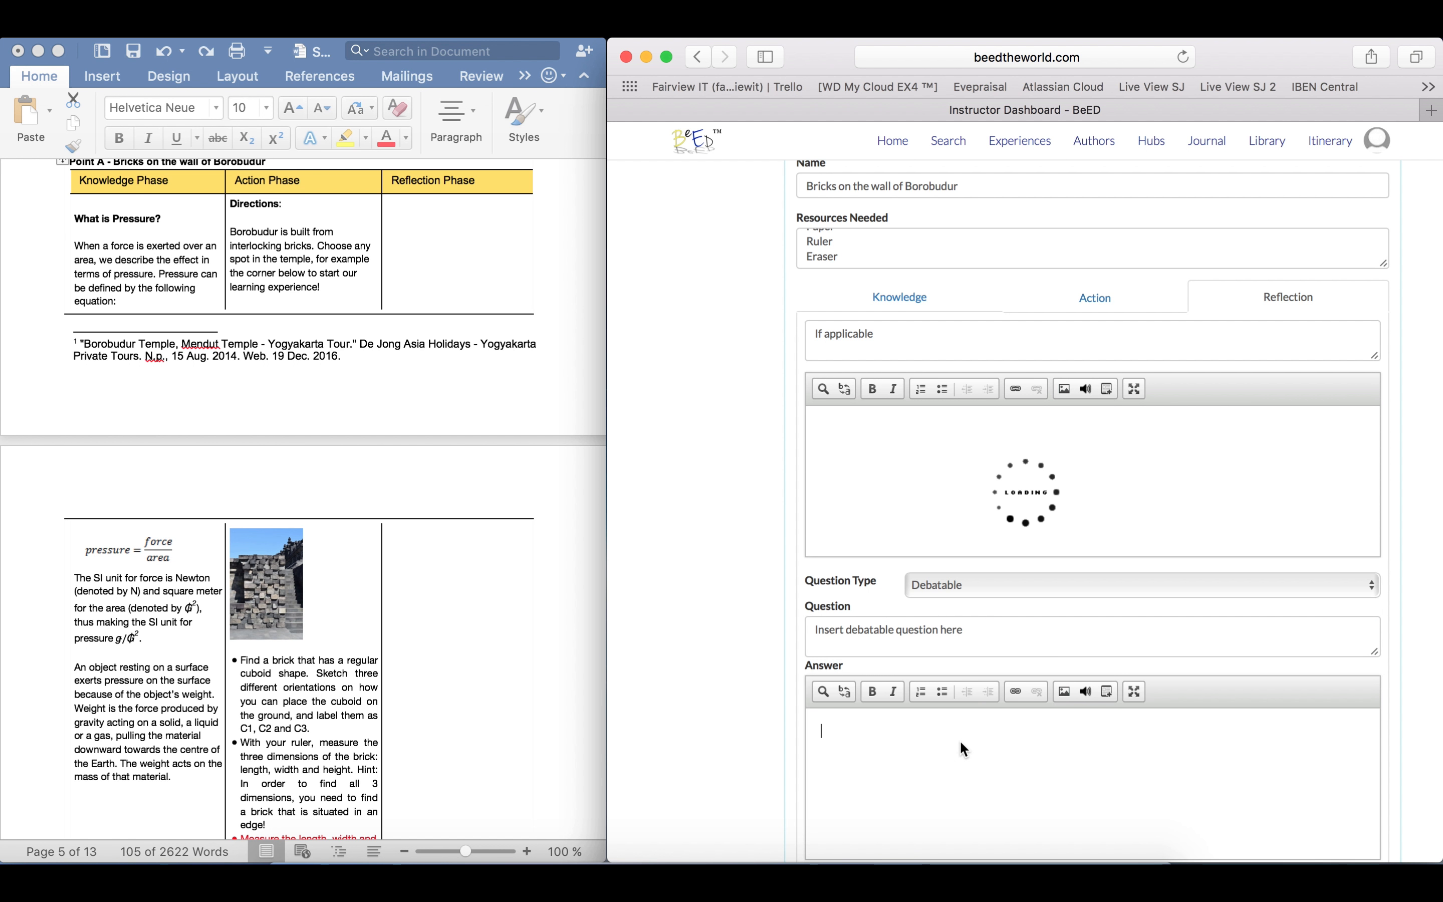
{"action": "type", "text": "Insert the answer"}
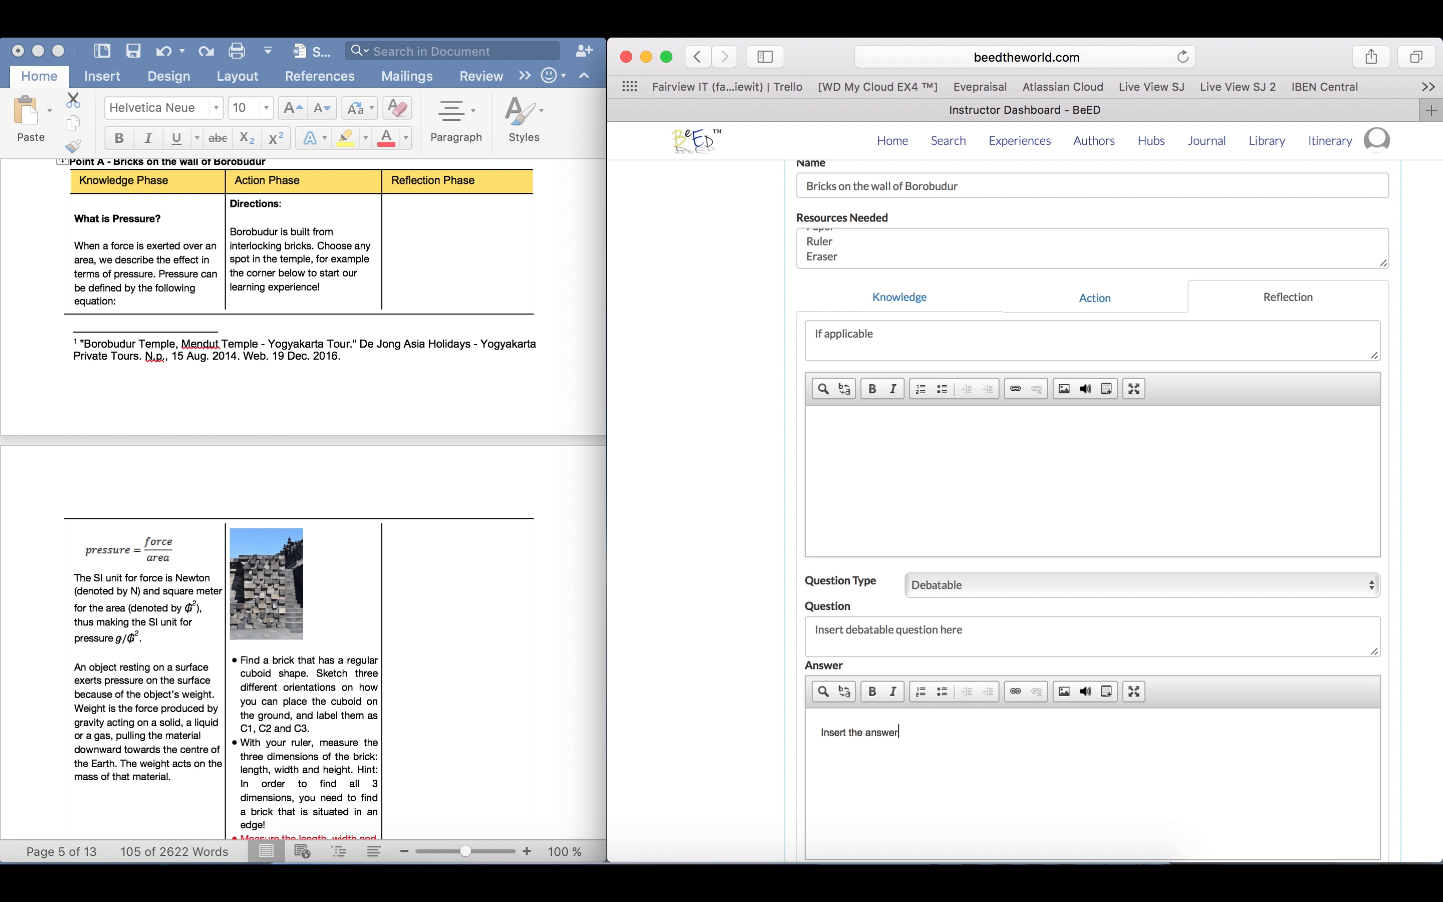
{"action": "type", "text": "s here, functions are sim"}
{"action": "key", "text": "BackSpace"}
{"action": "key", "text": "BackSpace"}
{"action": "type", "text": "ame as before."}
Review Point A's Reflection and Knowledge phase entries, its name and resources, and its marker on the site map
{"action": "scroll", "coordinate": [1276, 474], "scroll_direction": "up", "scroll_amount": 3}
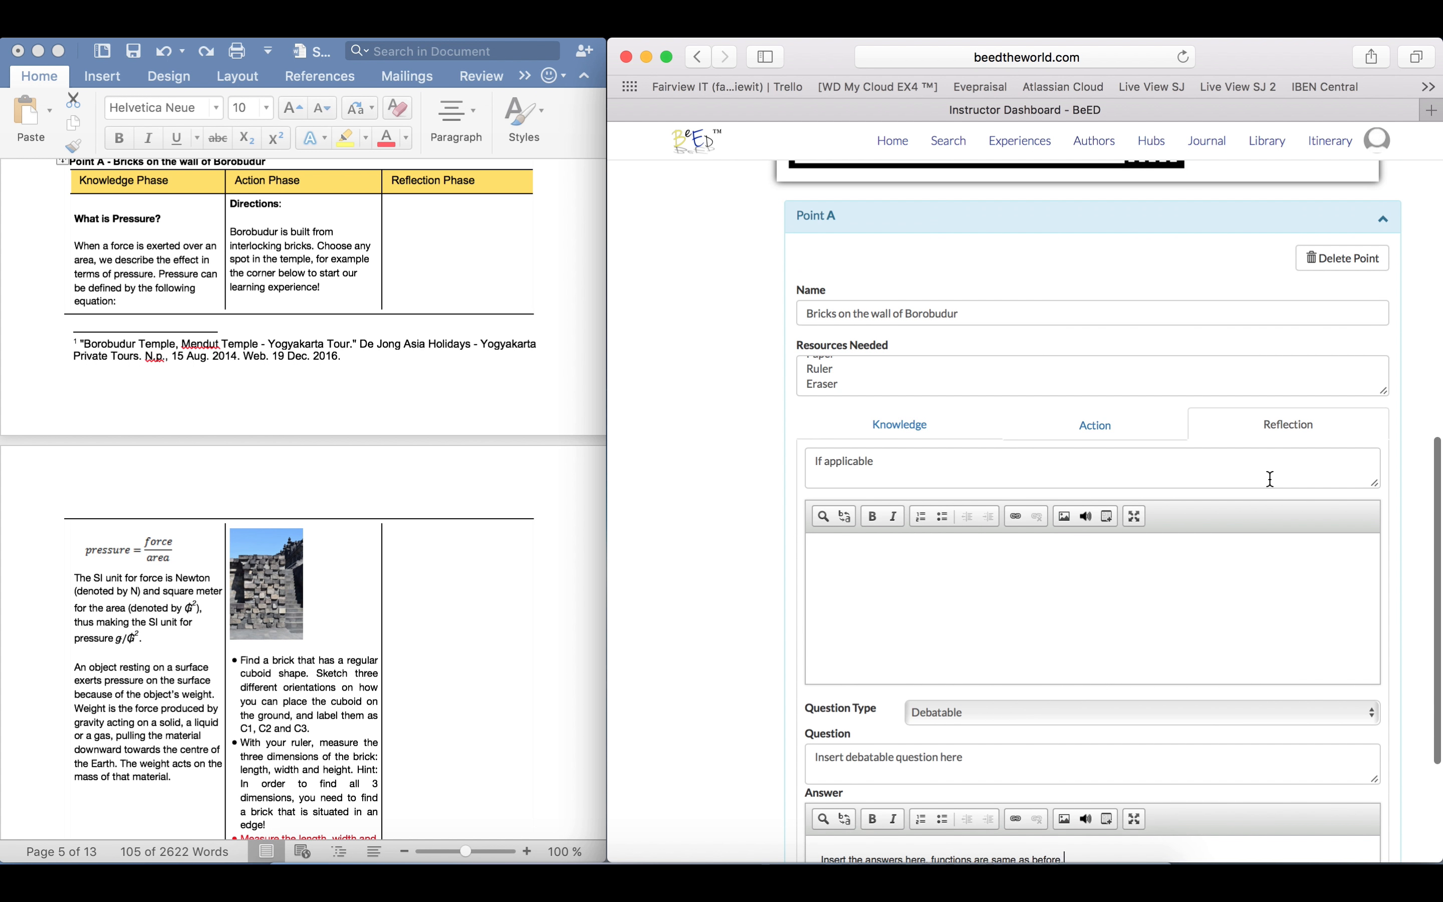
{"action": "scroll", "coordinate": [1271, 479], "scroll_direction": "up", "scroll_amount": 1}
{"action": "scroll", "coordinate": [1270, 479], "scroll_direction": "down", "scroll_amount": 5}
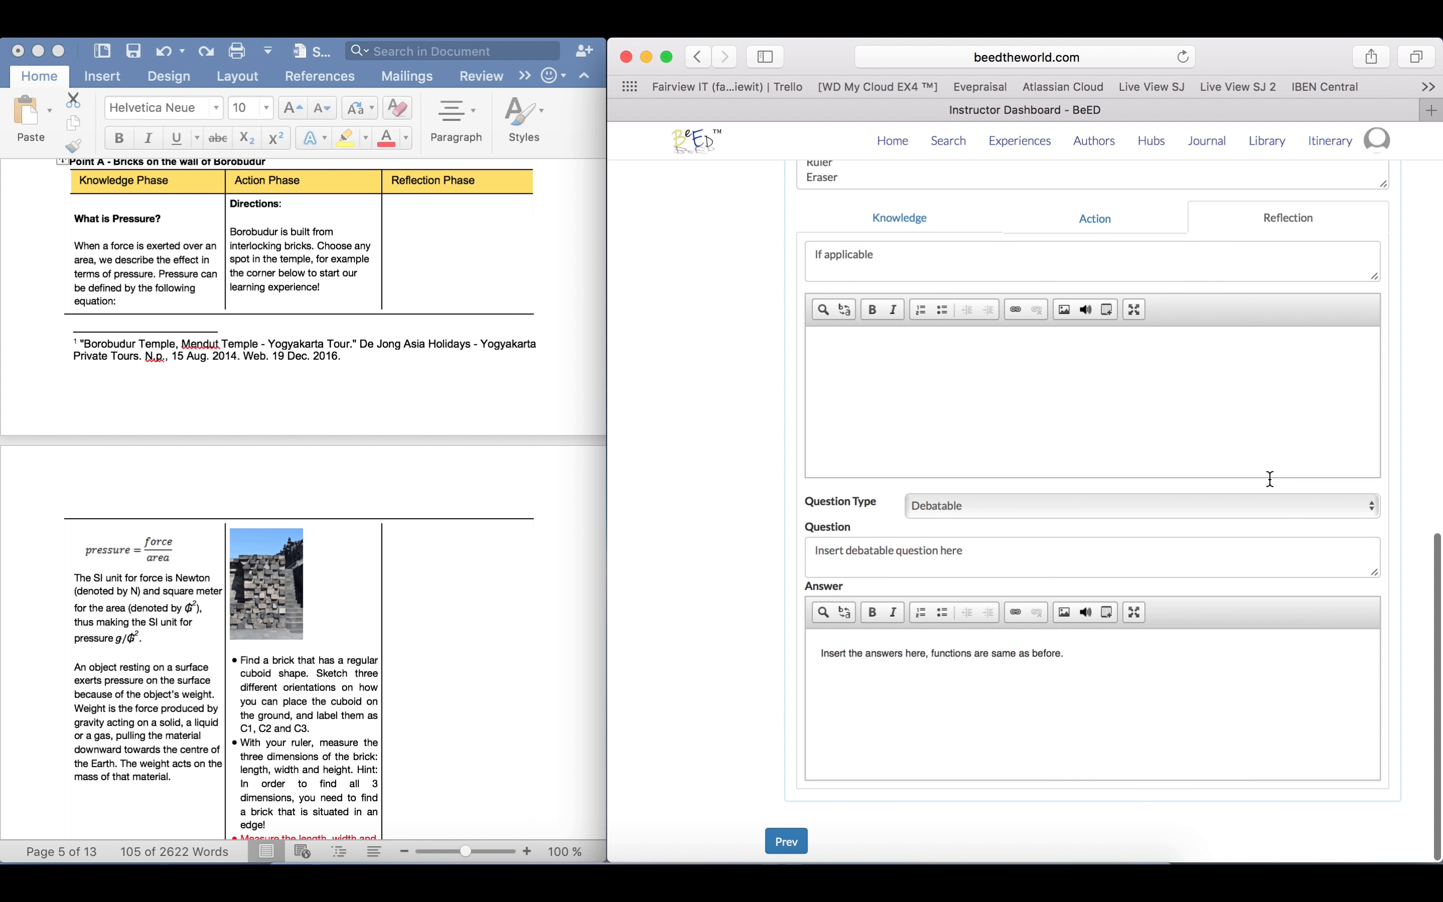
{"action": "scroll", "coordinate": [1269, 478], "scroll_direction": "up", "scroll_amount": 2}
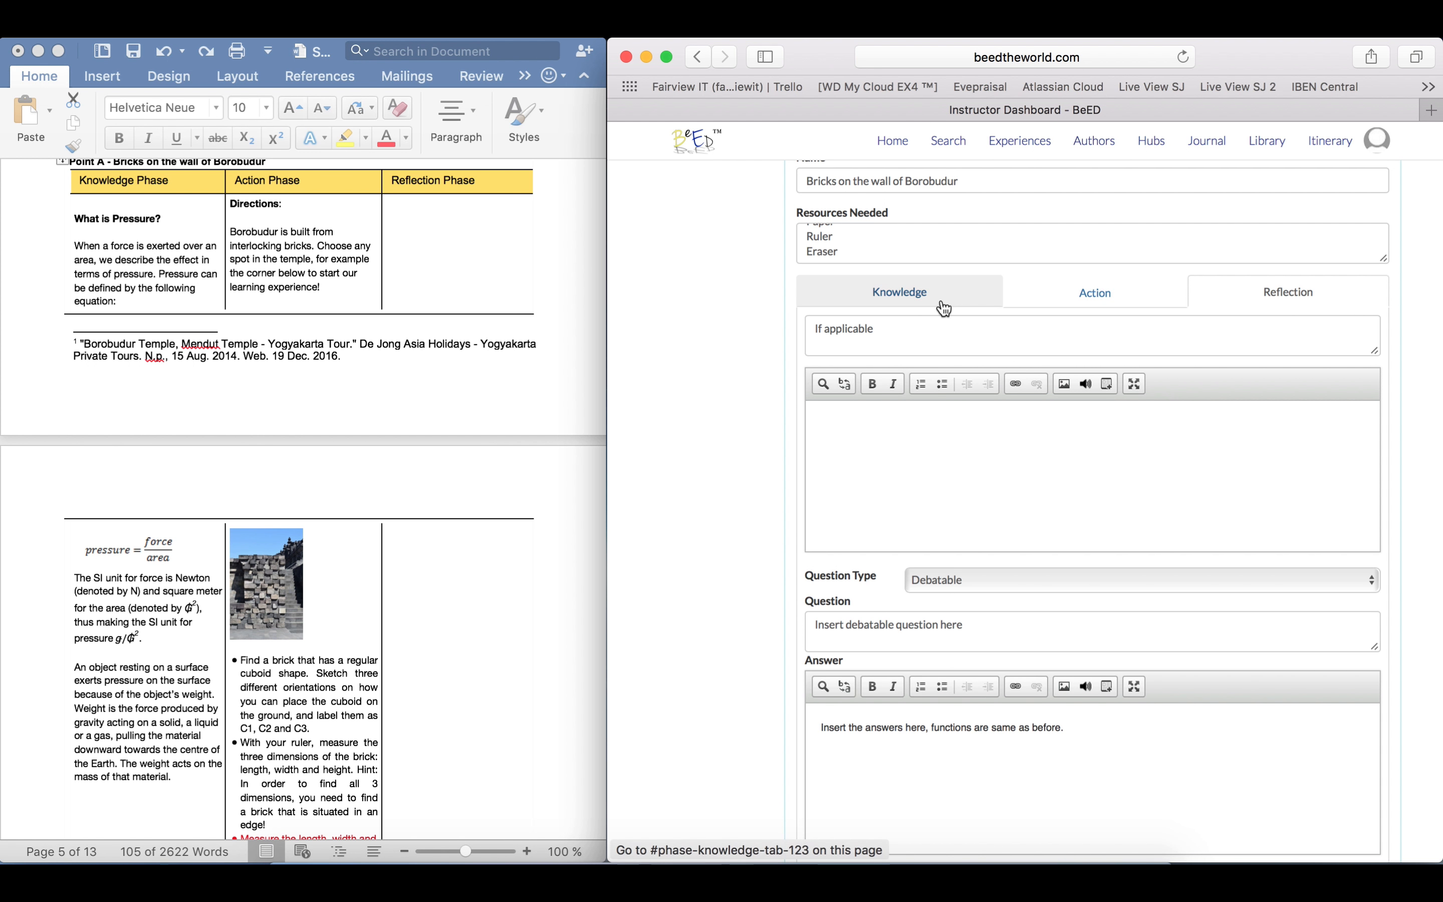
{"action": "left_click", "coordinate": [944, 305]}
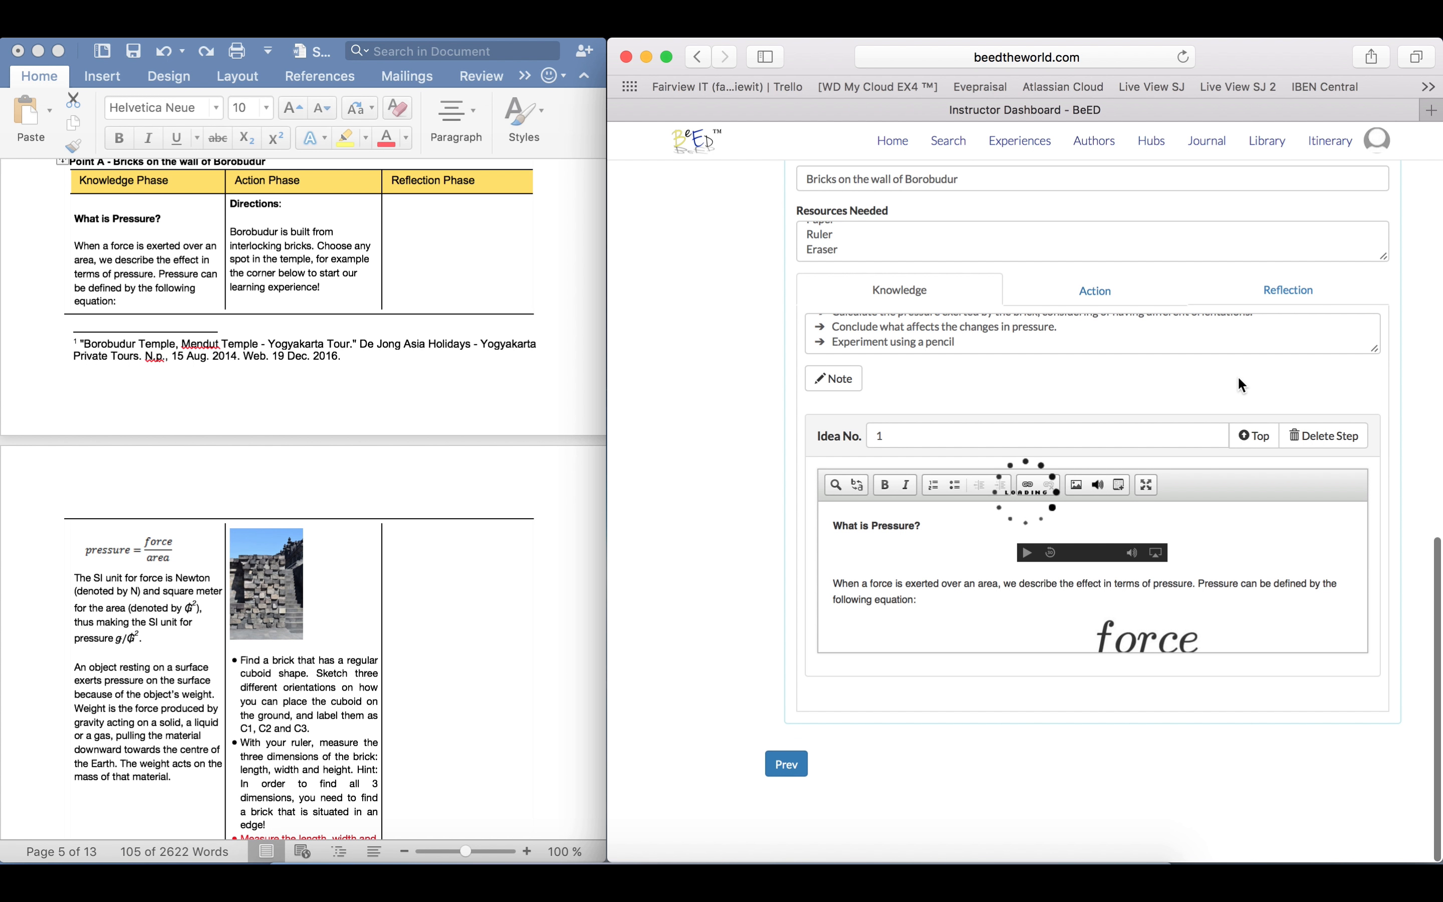
{"action": "scroll", "coordinate": [1239, 376], "scroll_direction": "up", "scroll_amount": 4}
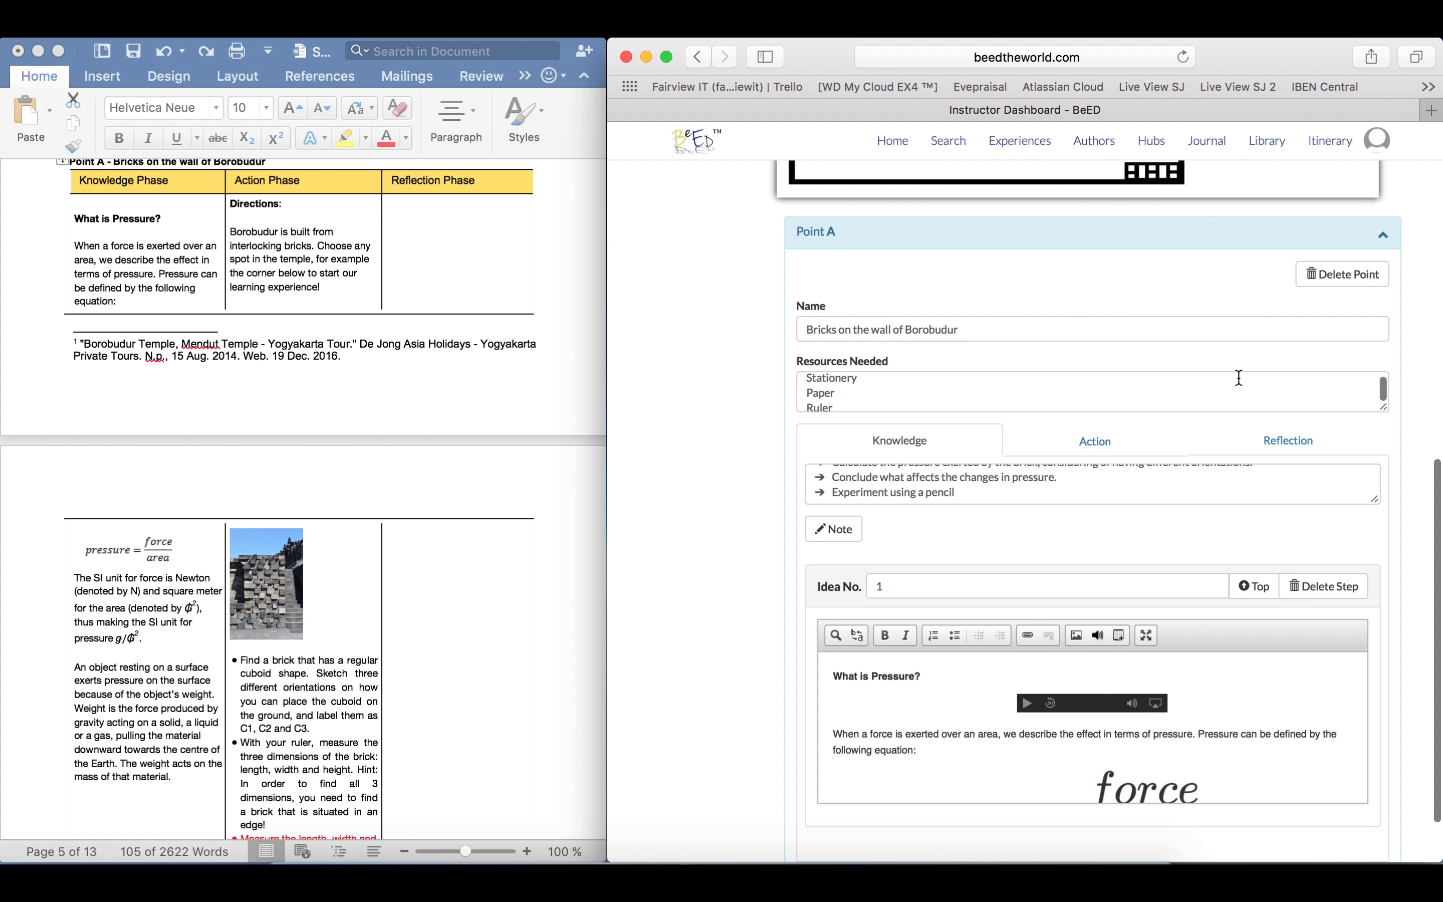
{"action": "scroll", "coordinate": [1411, 382], "scroll_direction": "up", "scroll_amount": 2}
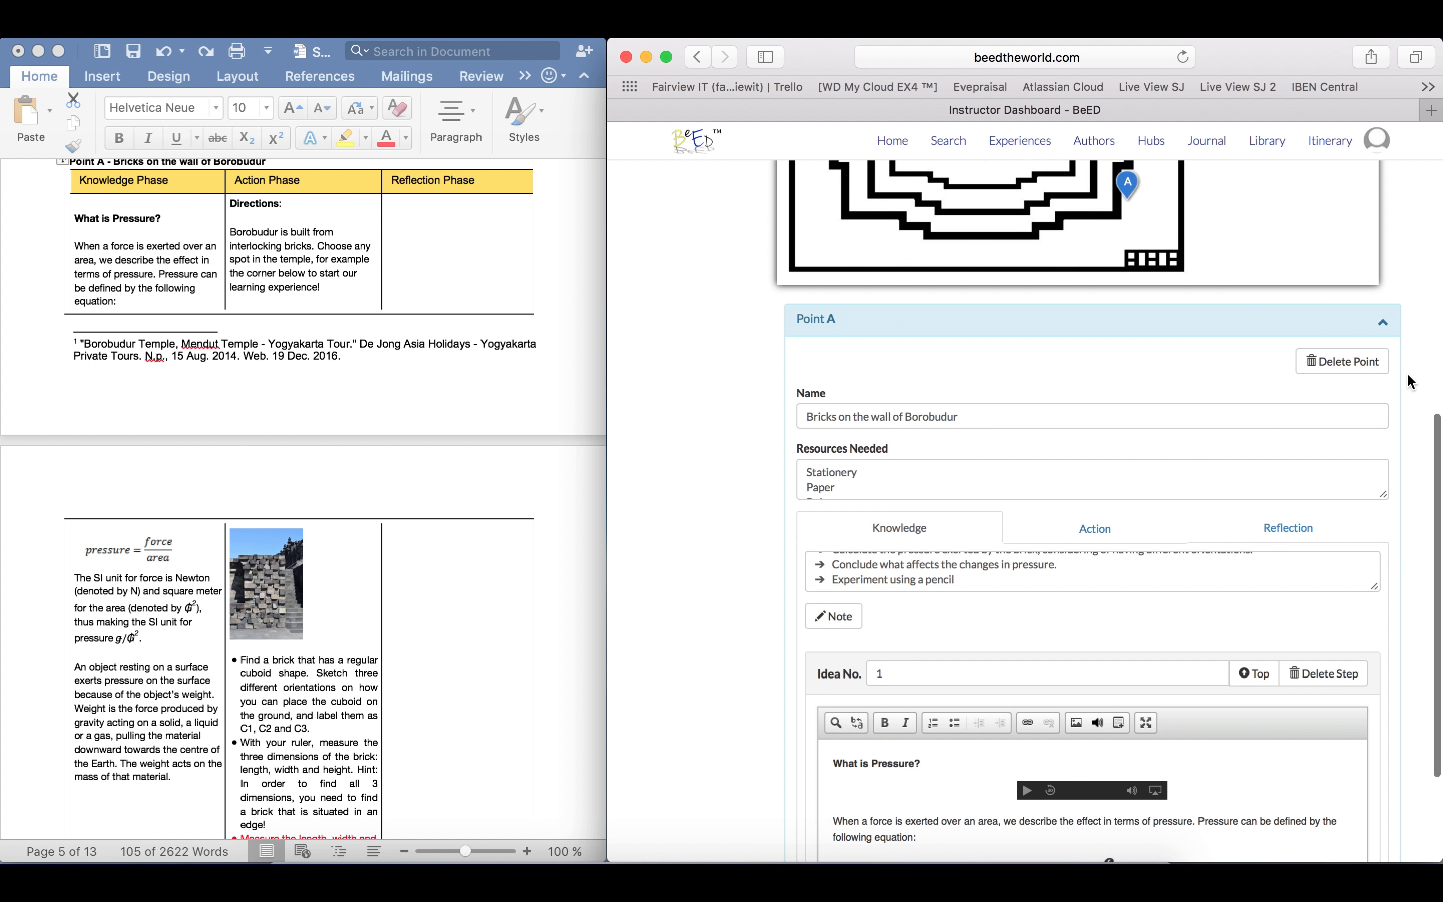
{"action": "scroll", "coordinate": [1411, 382], "scroll_direction": "up", "scroll_amount": 5}
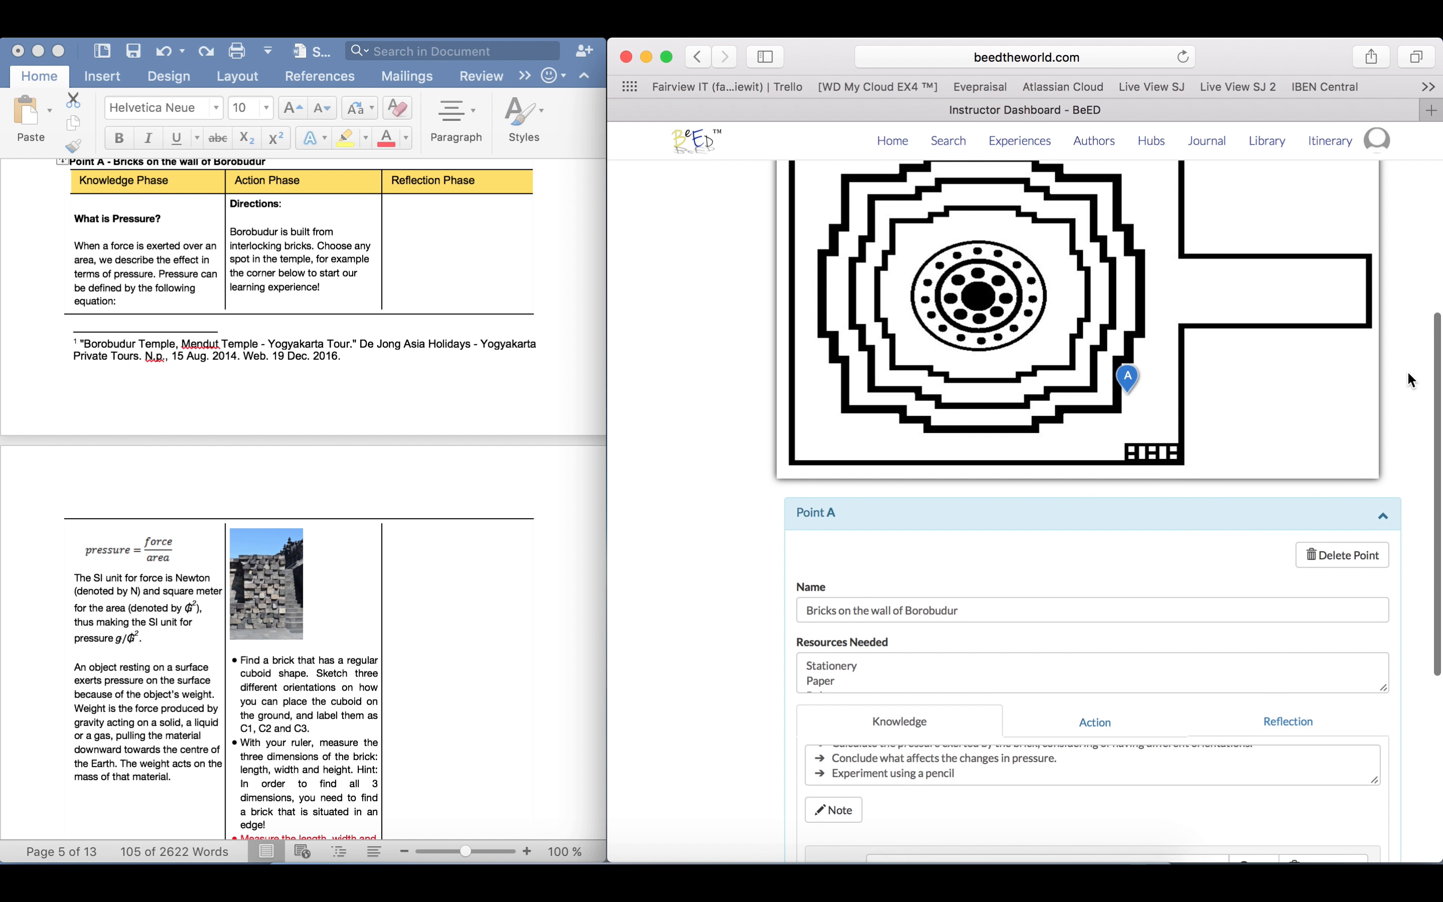
{"action": "scroll", "coordinate": [1408, 370], "scroll_direction": "up", "scroll_amount": 6}
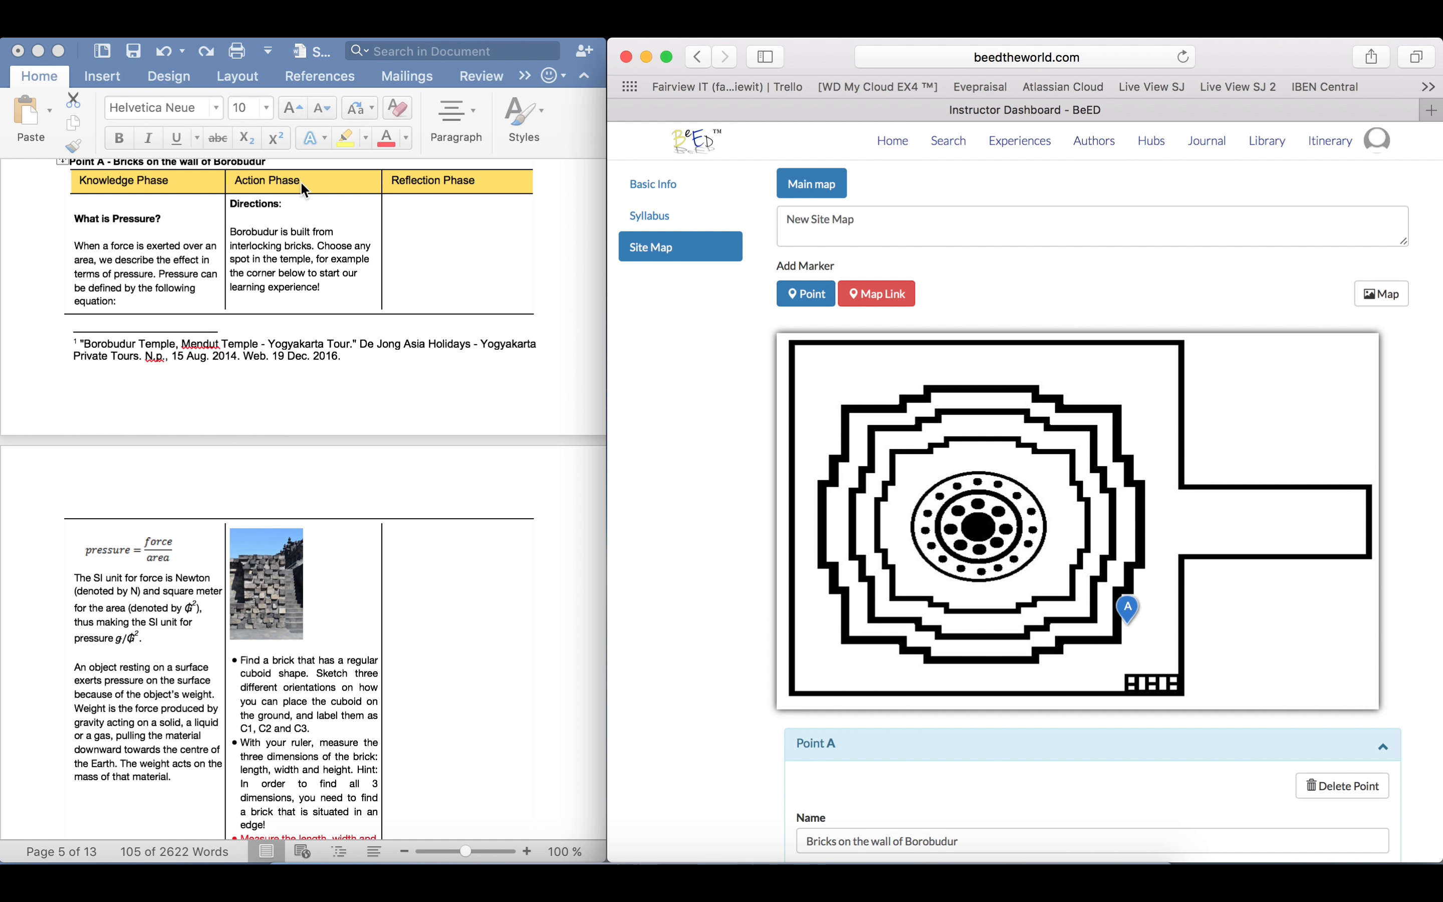